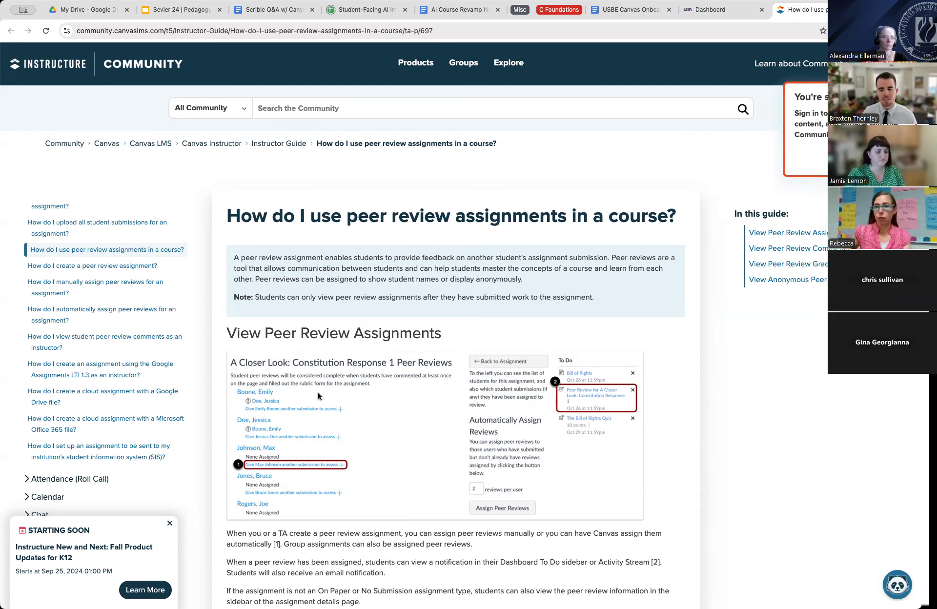
# Read the guide's sections on viewing peer review assignments and peer review comments.
pyautogui.scroll(-2, 350, 357)
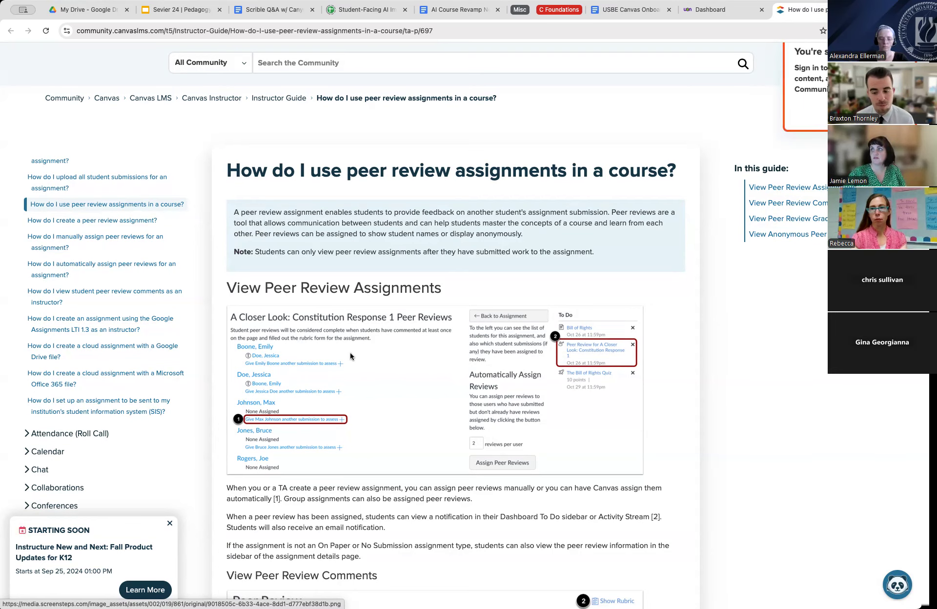
pyautogui.scroll(-5, 403, 330)
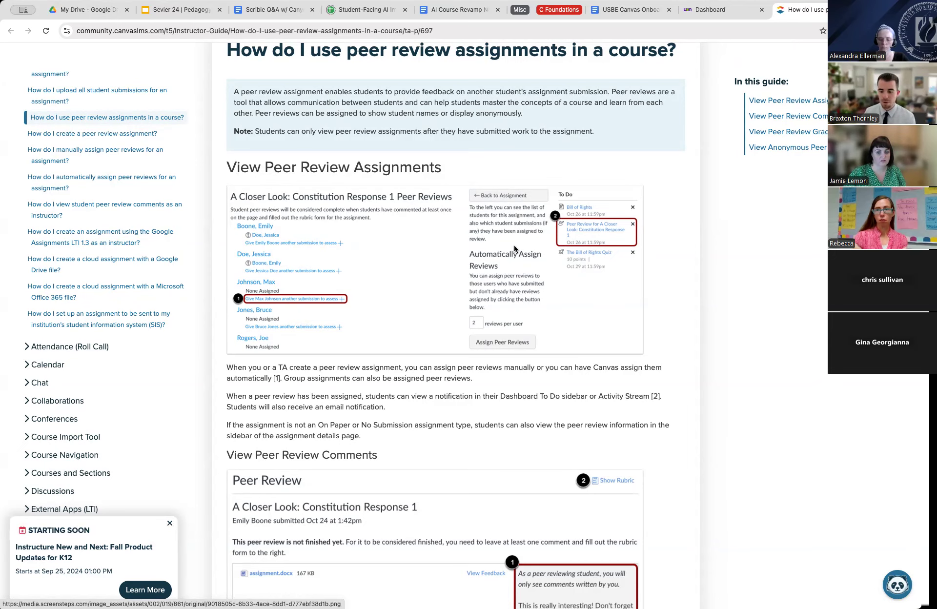
pyautogui.scroll(-3, 462, 314)
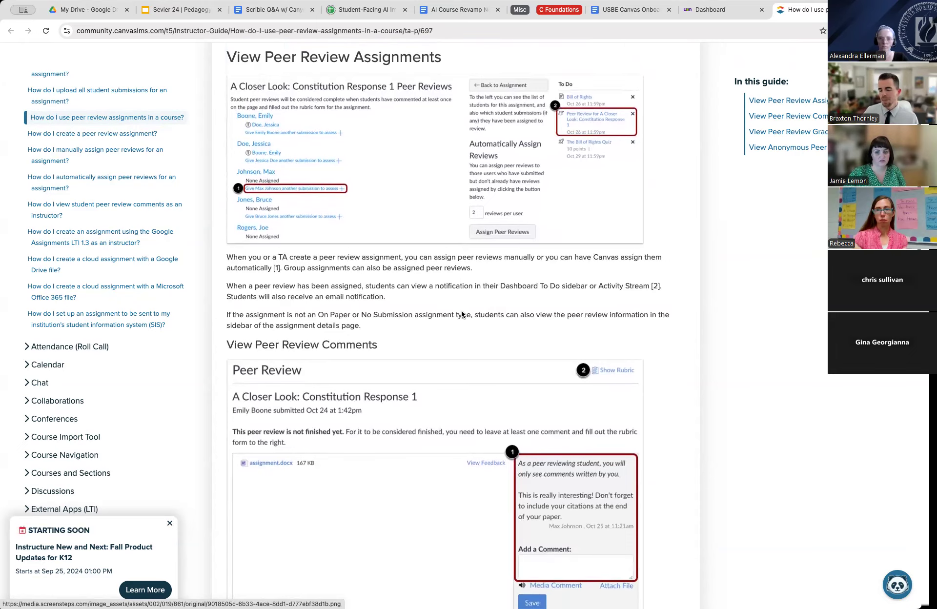
pyautogui.scroll(-4, 461, 315)
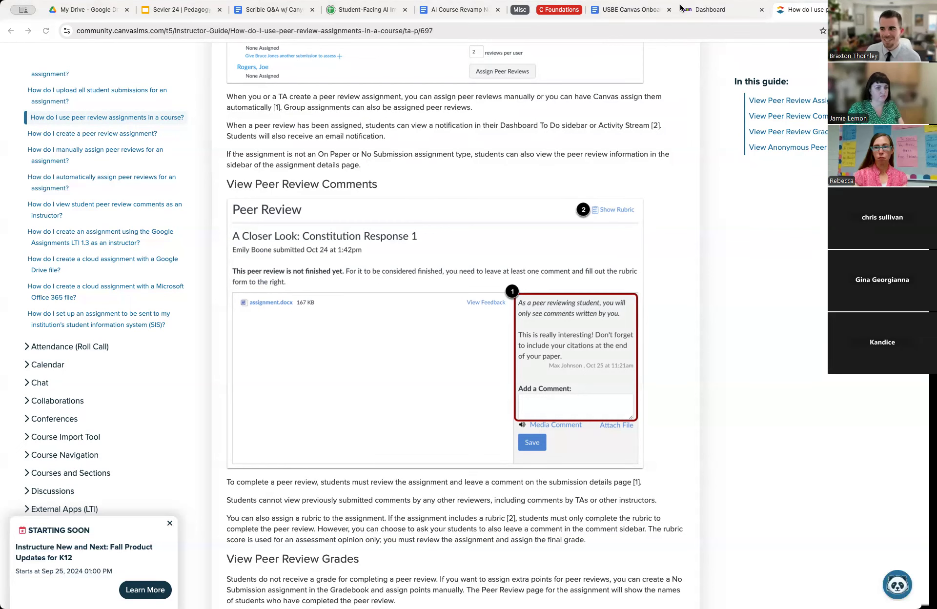
# In the Canvas course Sandbox 1 (Demo), add a new assignment named "Peer Review Example" to the Unit 1 module.
pyautogui.click(718, 11)
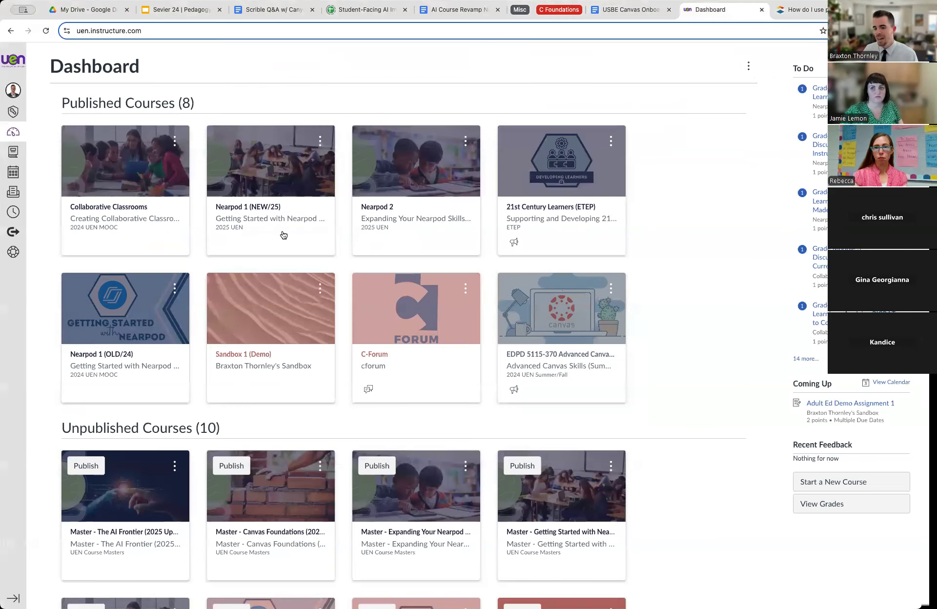
pyautogui.click(232, 358)
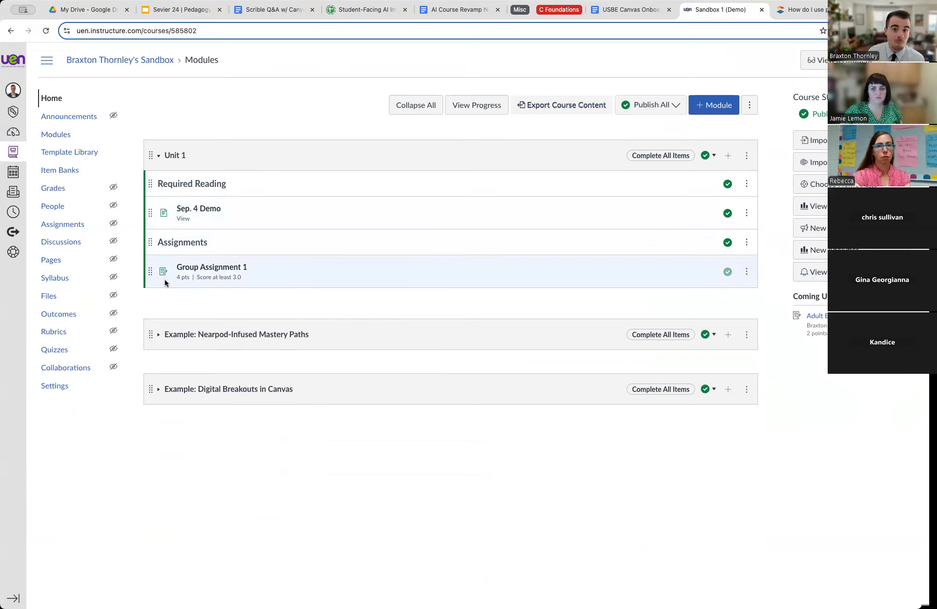
pyautogui.click(728, 156)
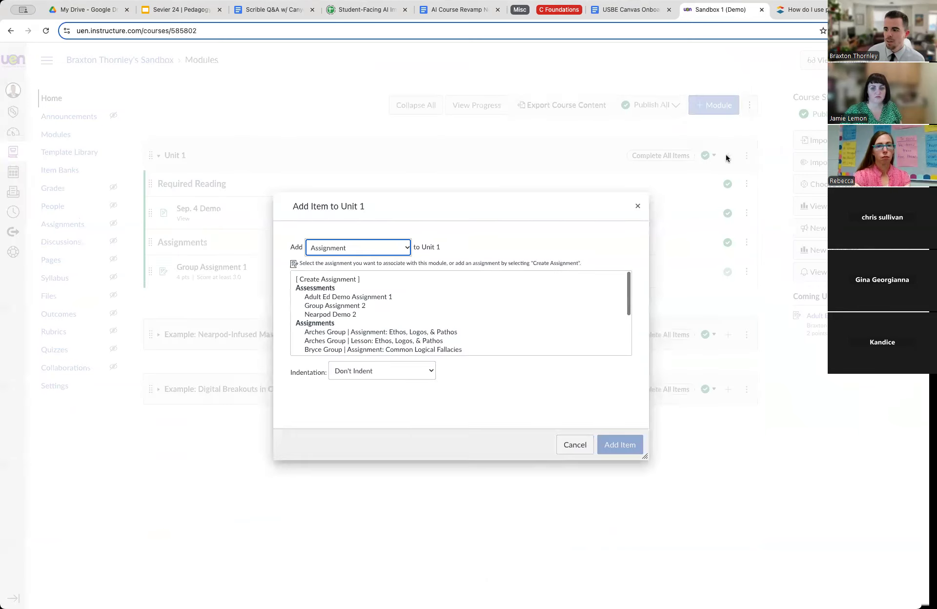
pyautogui.click(338, 282)
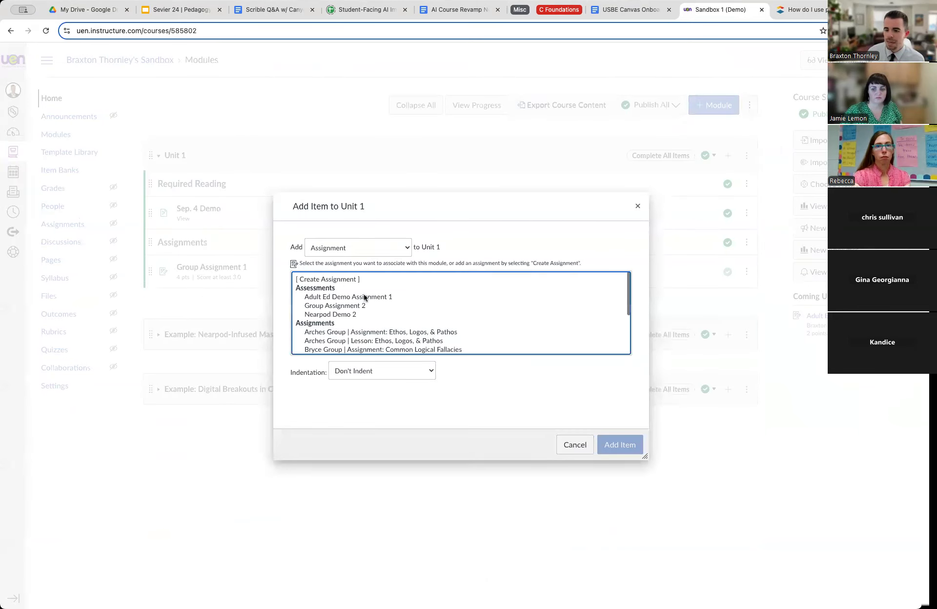
pyautogui.click(399, 375)
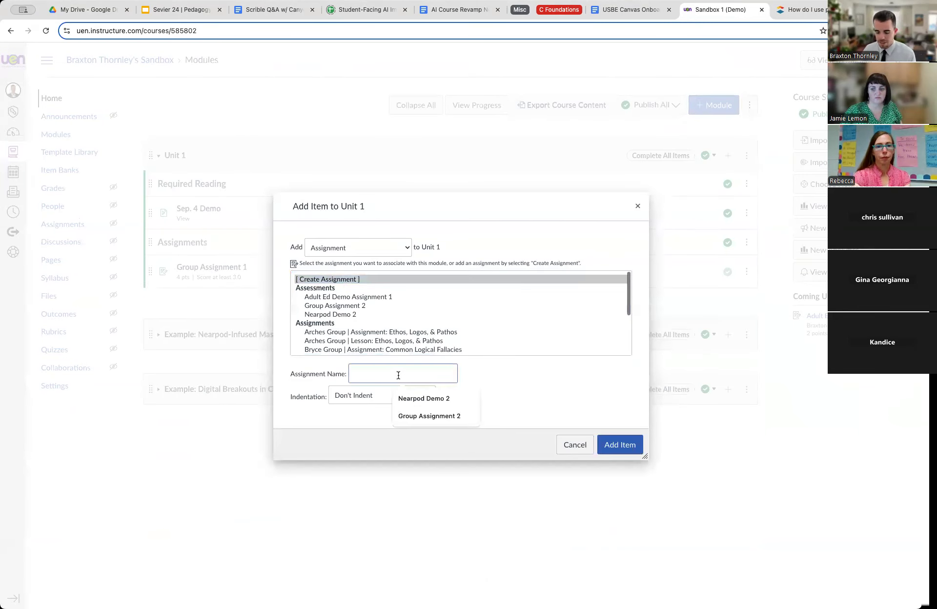
pyautogui.write('Peer Review Example')
pyautogui.click(628, 450)
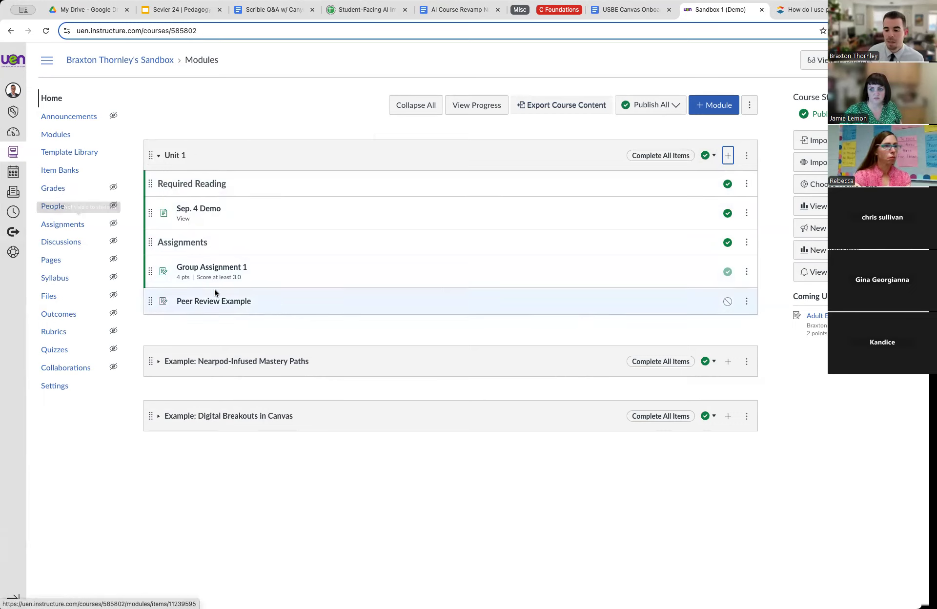
# Open the Peer Review Example assignment for editing and enter "Instructions..." as its description.
pyautogui.click(250, 304)
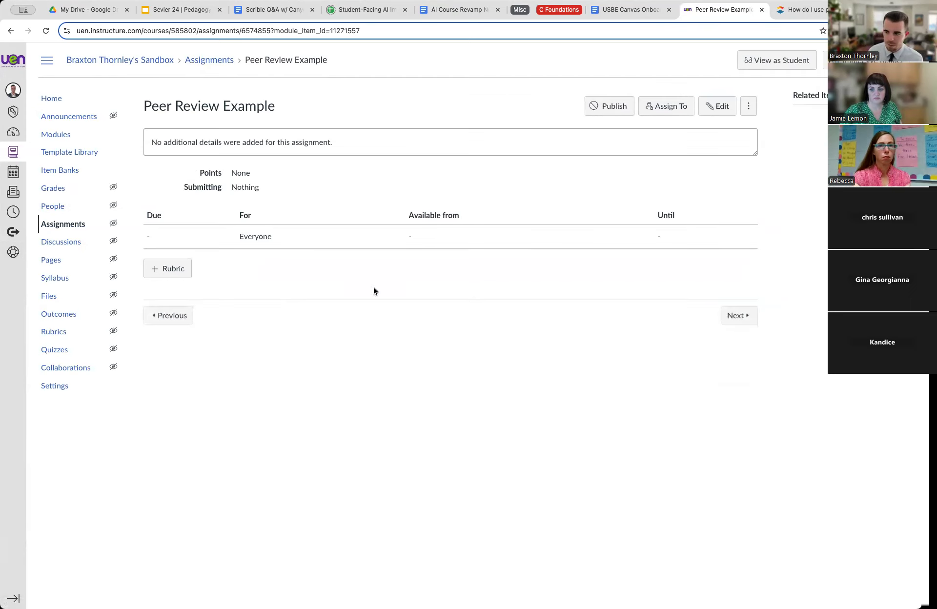
pyautogui.click(715, 106)
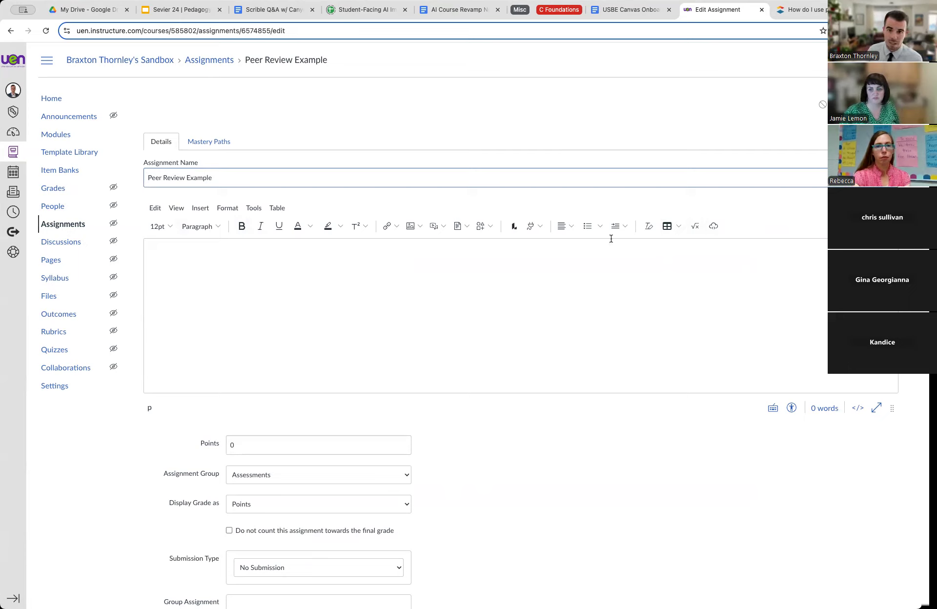
pyautogui.click(338, 281)
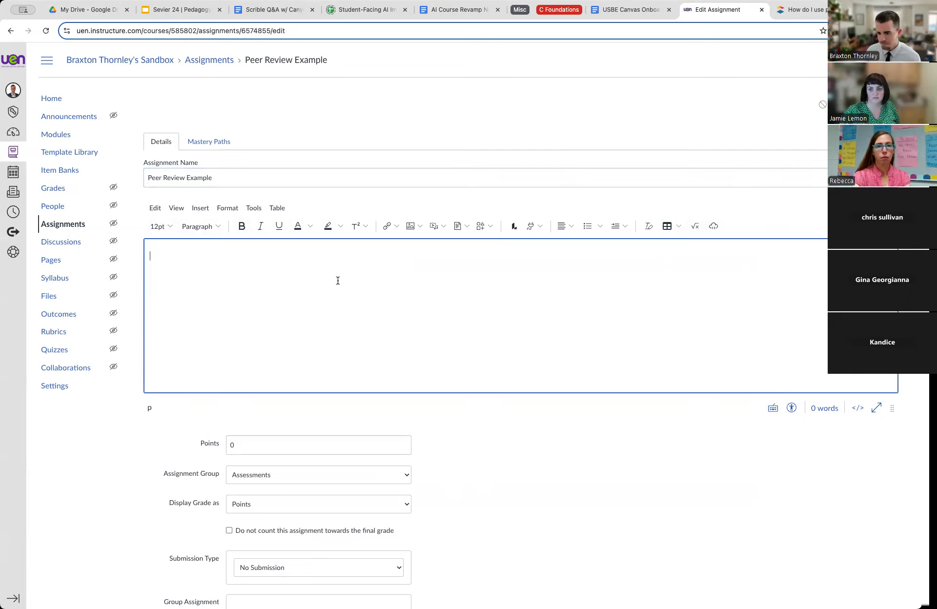
pyautogui.write('Instructions...')
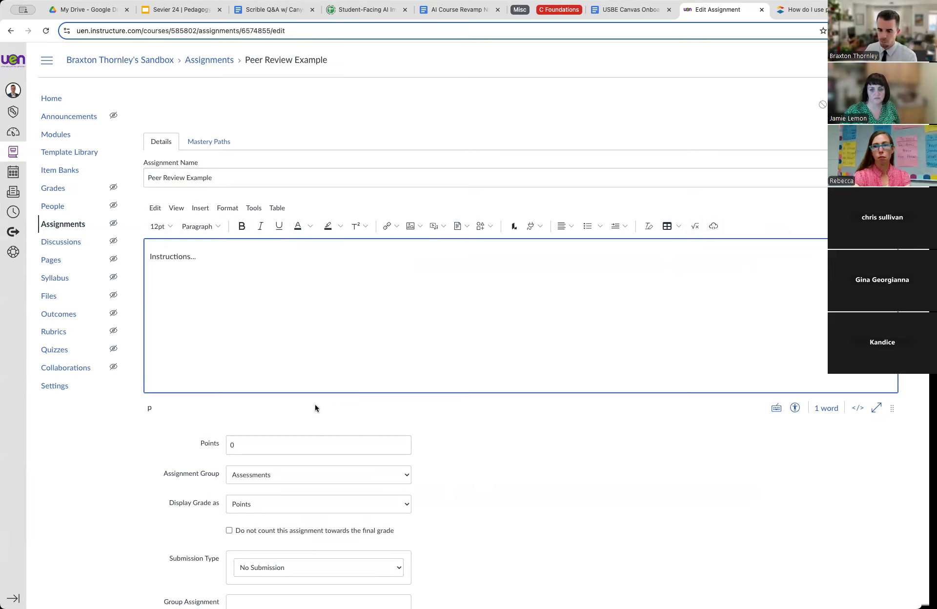
# Set the assignment's points to 10 and choose Assessments as its assignment group.
pyautogui.scroll(-5, 578, 300)
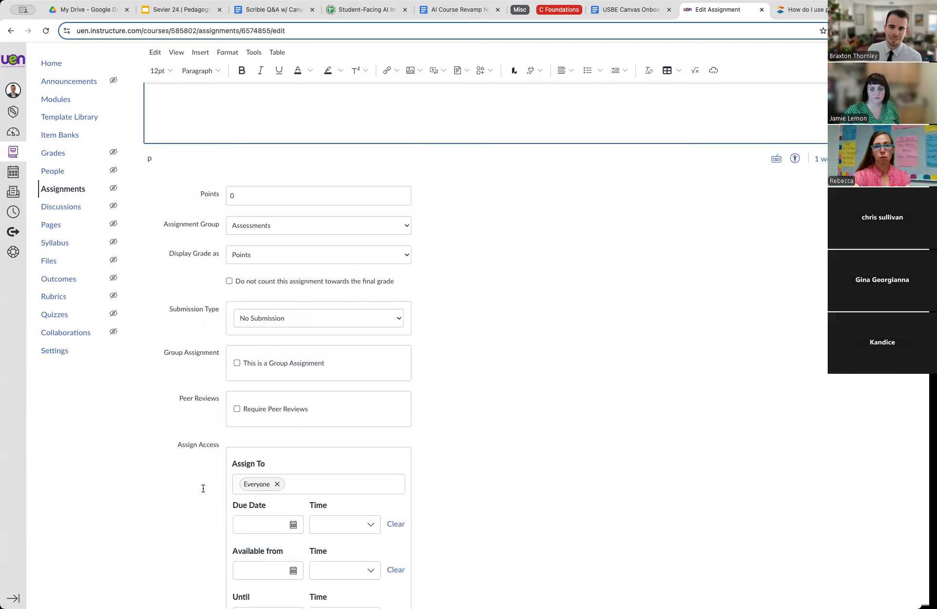
pyautogui.click(257, 198)
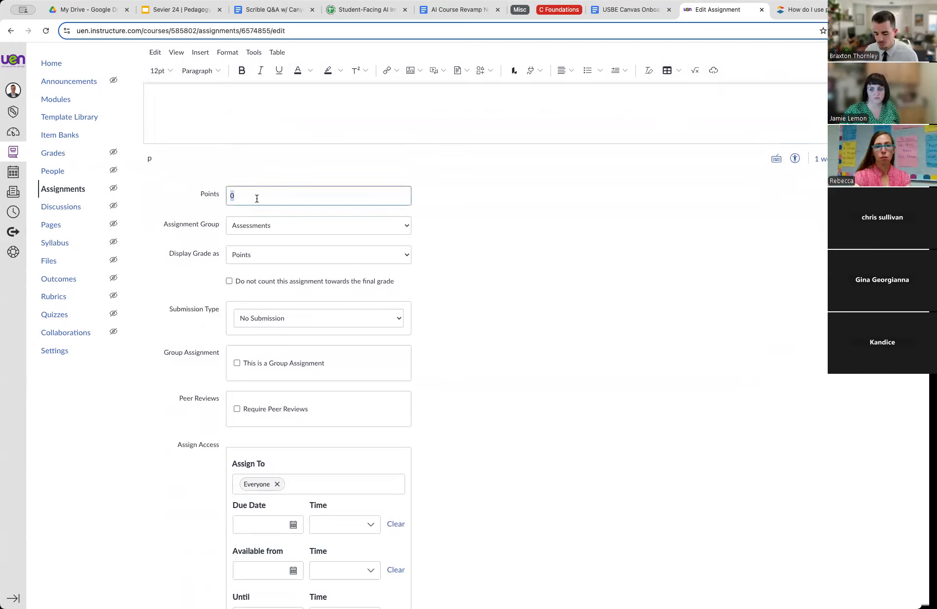
pyautogui.write('10')
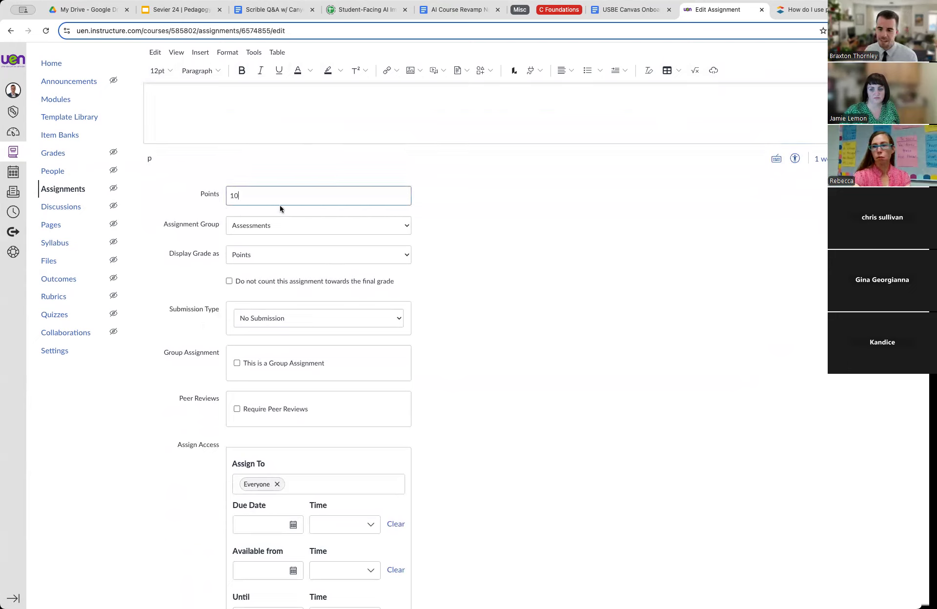
pyautogui.click(282, 233)
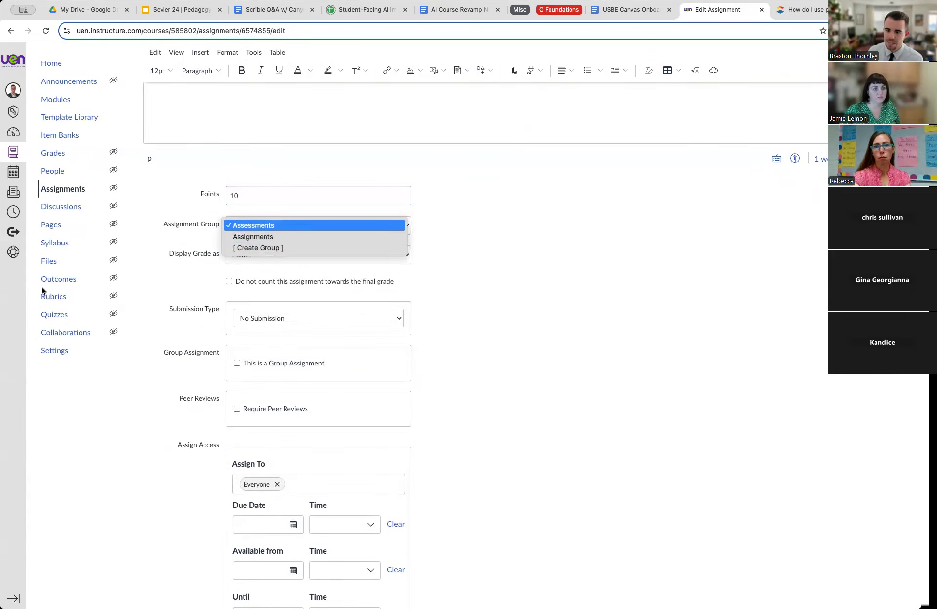
pyautogui.click(296, 227)
# Set the submission type to Online and allow Text Entry submissions.
pyautogui.scroll(-4, 438, 286)
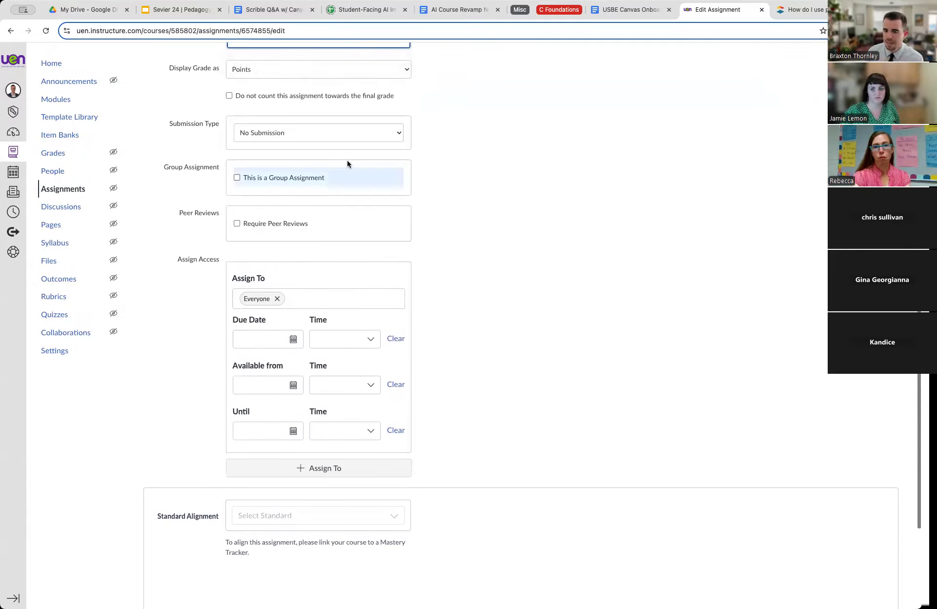
pyautogui.click(262, 130)
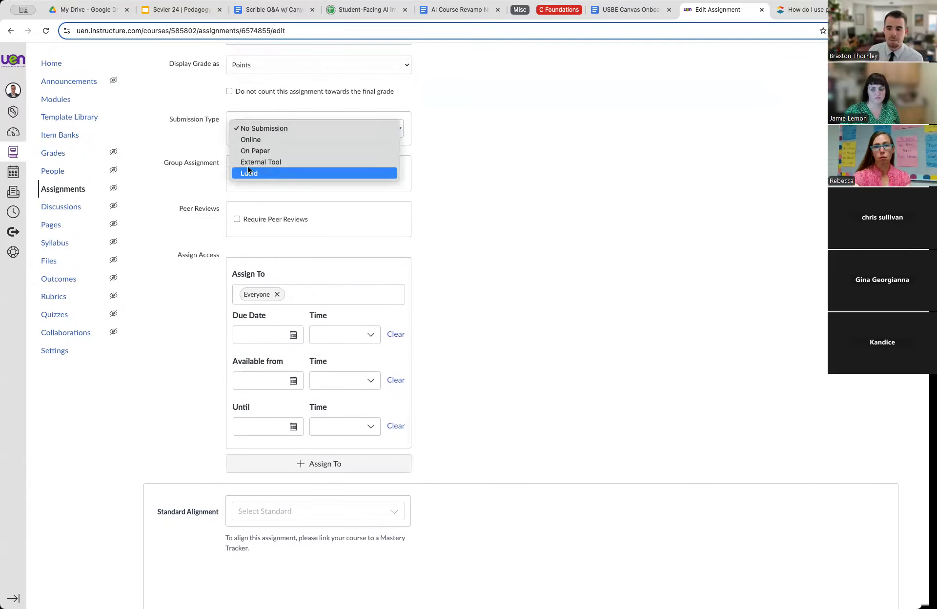
pyautogui.click(287, 141)
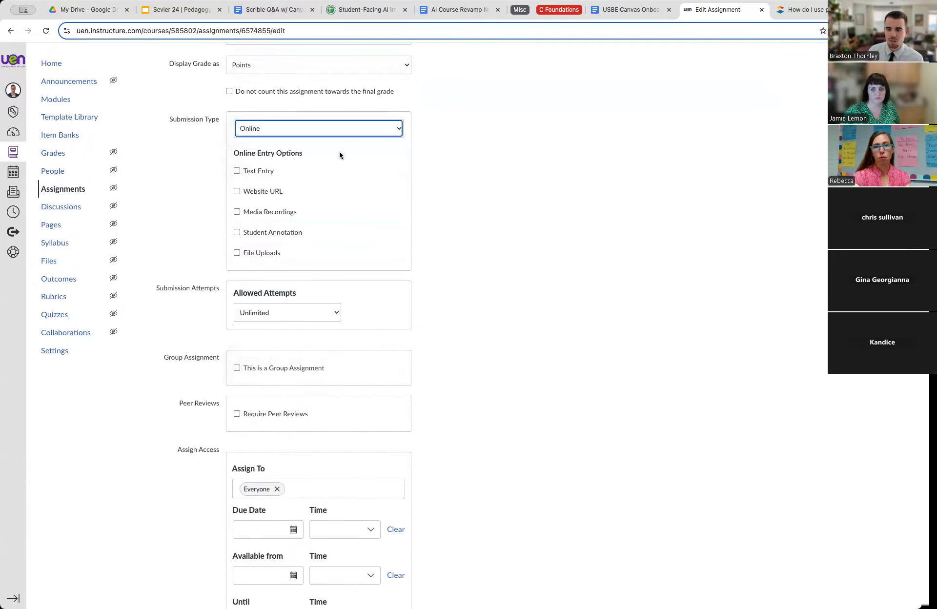
pyautogui.click(237, 171)
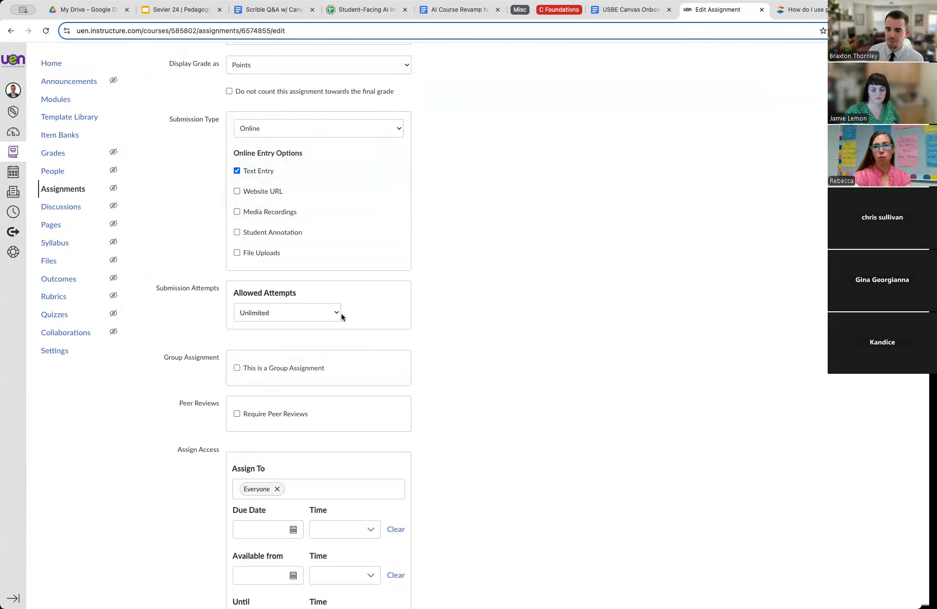
# Set the assignment's due date to Sep 27, 2024 and its Until date to Oct 4, 2024.
pyautogui.scroll(-1, 380, 291)
pyautogui.scroll(-5, 380, 292)
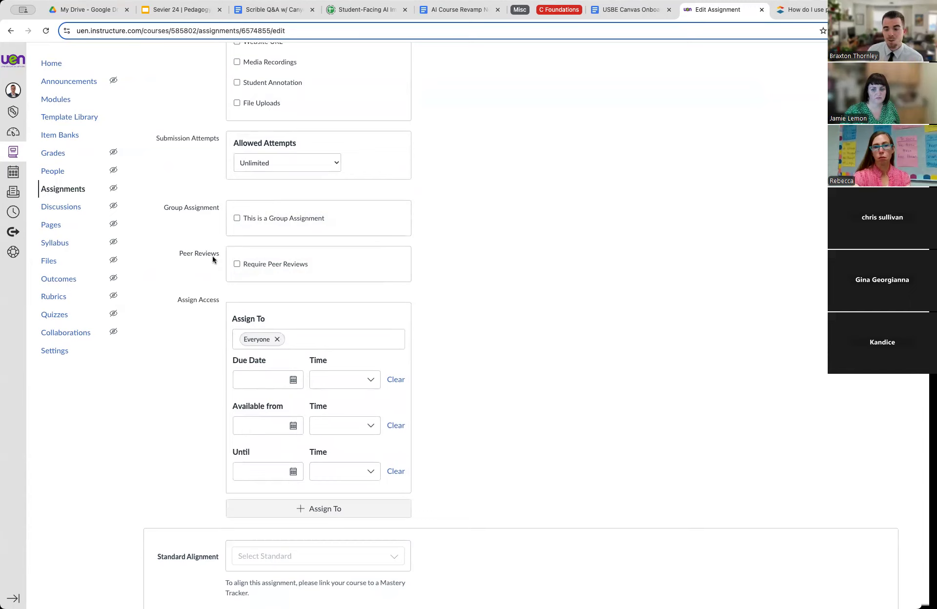
pyautogui.moveTo(179, 253); pyautogui.dragTo(224, 253)
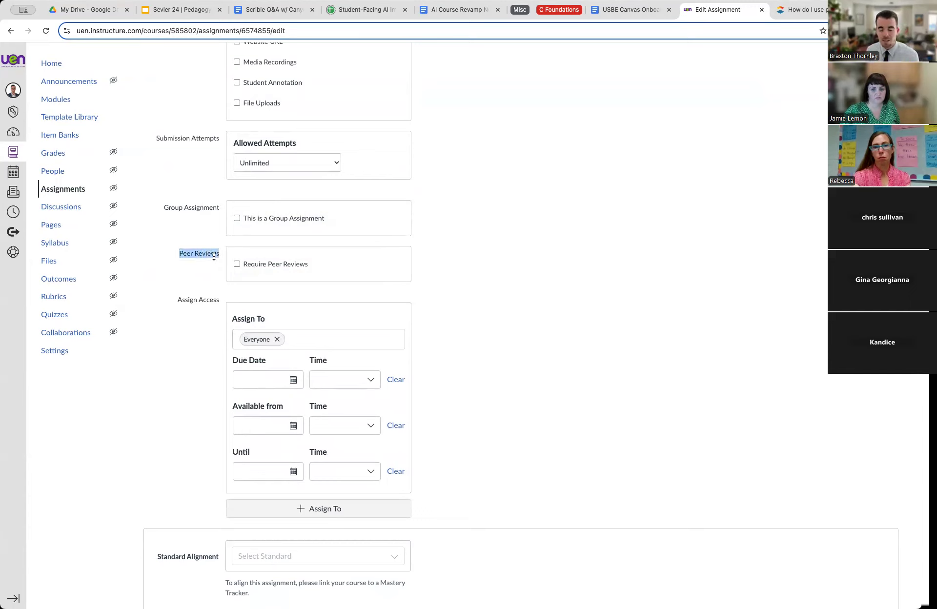
pyautogui.click(293, 380)
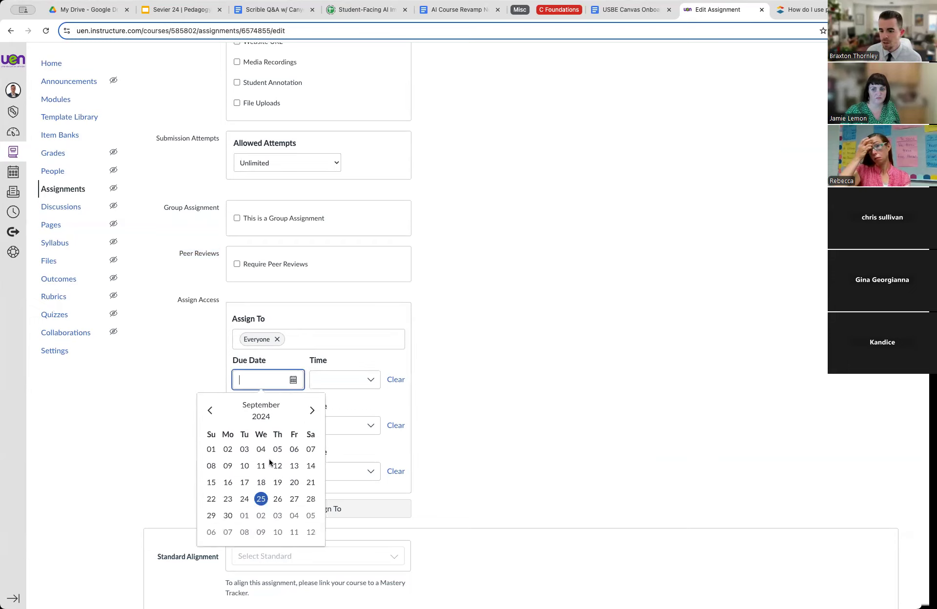
pyautogui.click(294, 499)
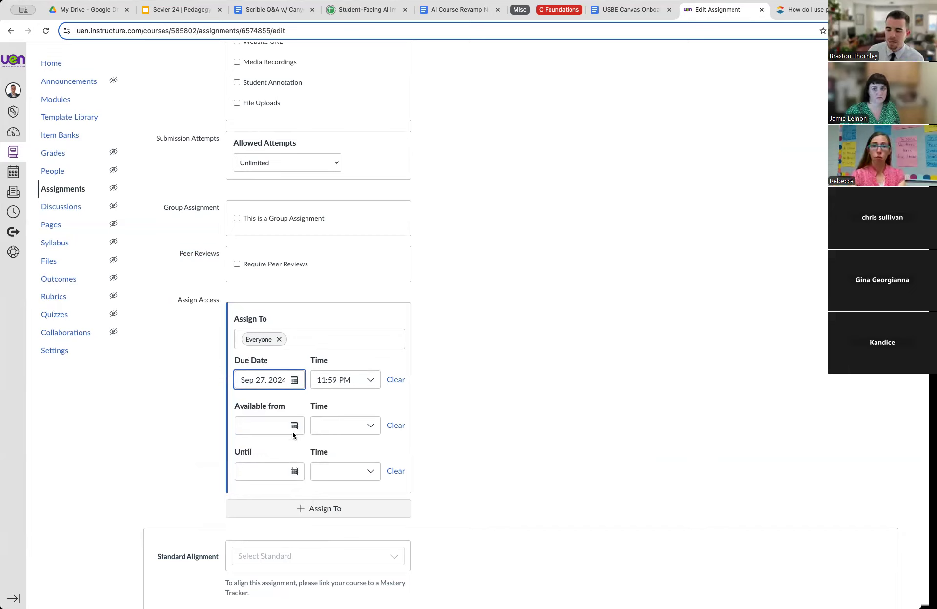
pyautogui.click(294, 473)
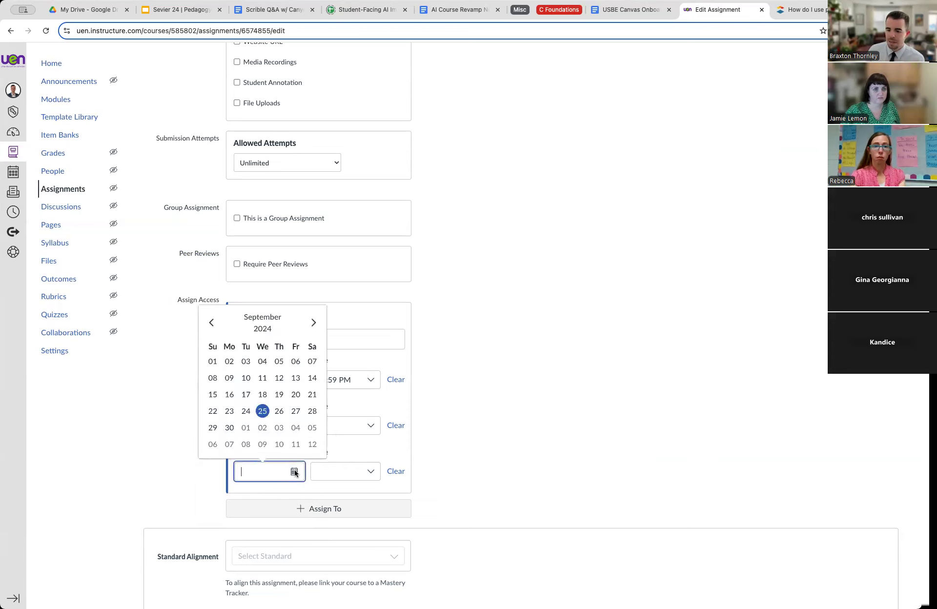
pyautogui.click(296, 433)
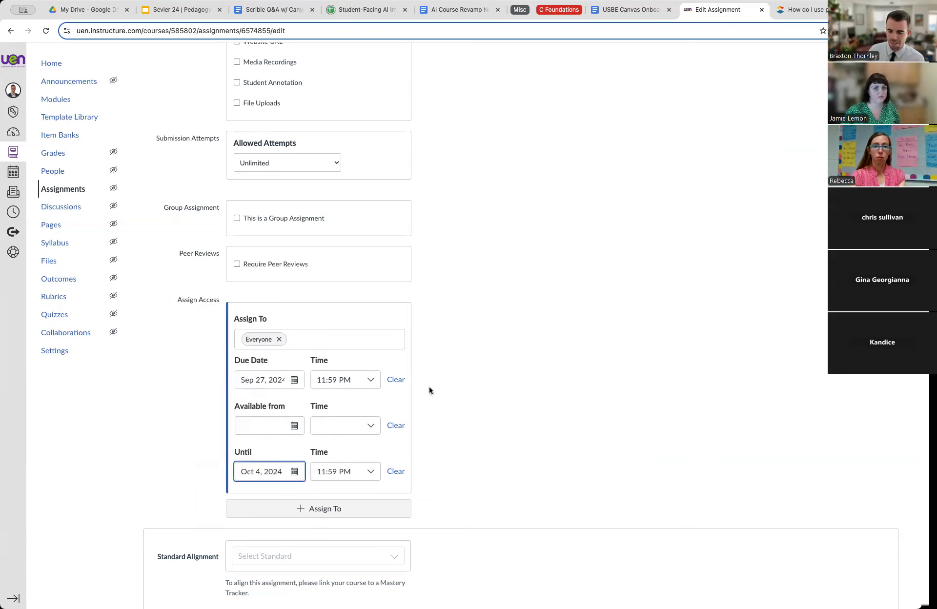
# Check the assignment settings and save the assignment without publishing it.
pyautogui.scroll(-1, 530, 346)
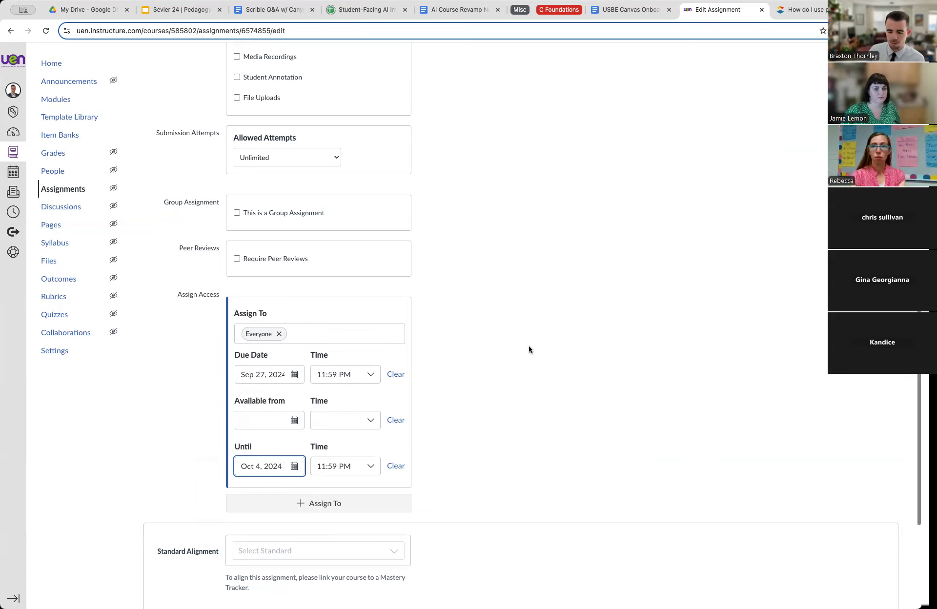
pyautogui.scroll(10, 529, 345)
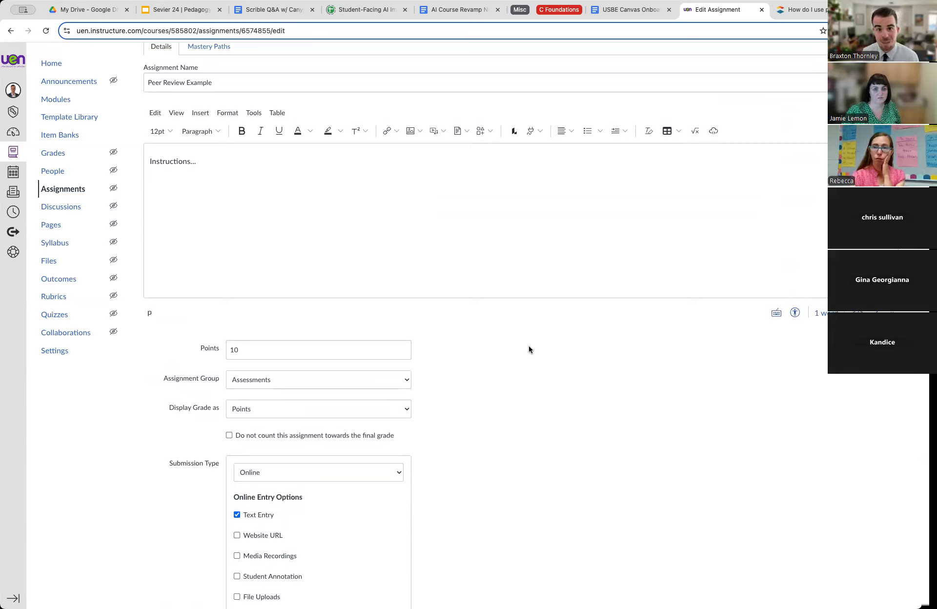
pyautogui.scroll(-15, 529, 345)
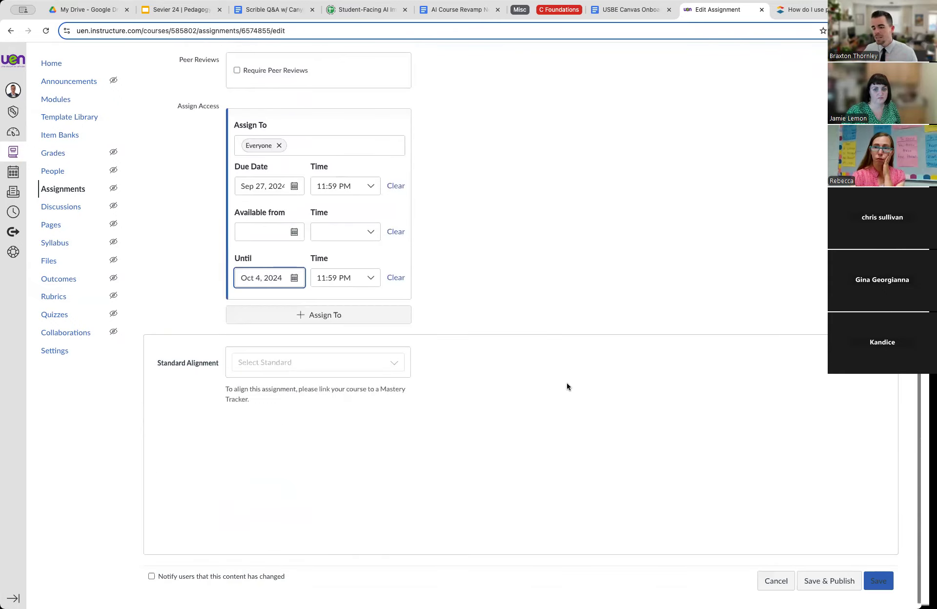
pyautogui.click(878, 570)
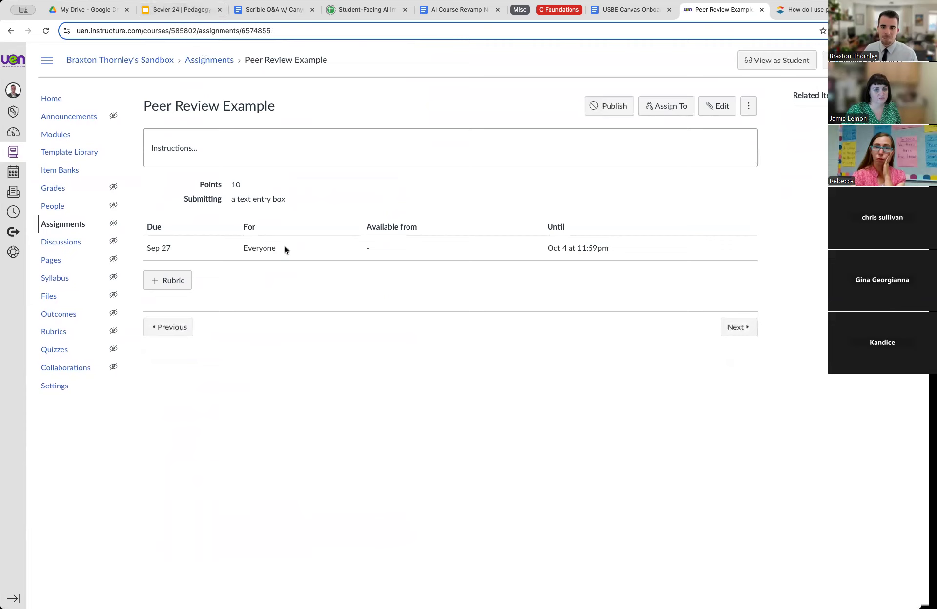
# Start a new rubric for the assignment and title it "Peer Review Example".
pyautogui.click(168, 283)
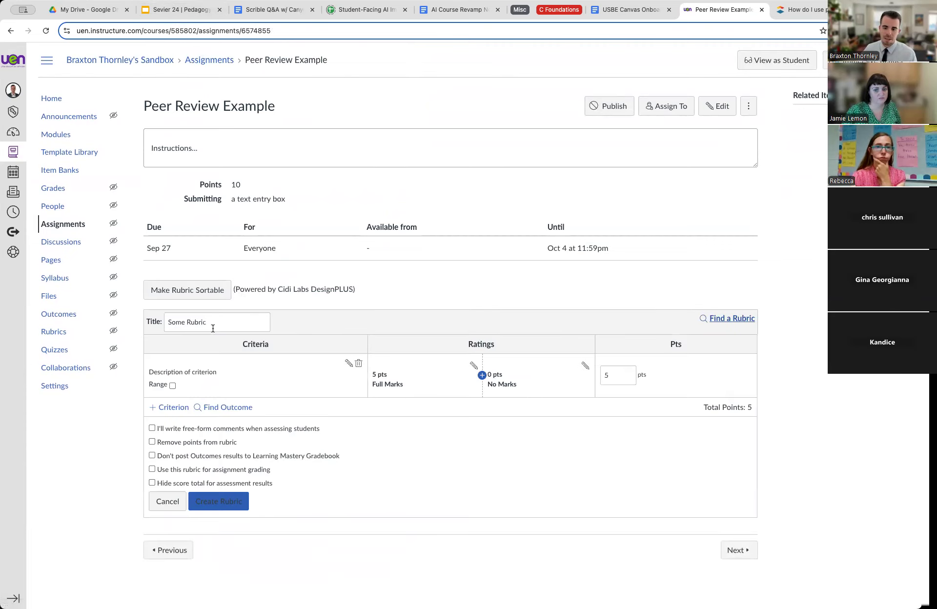
pyautogui.tripleClick(213, 328)
pyautogui.write('ee')
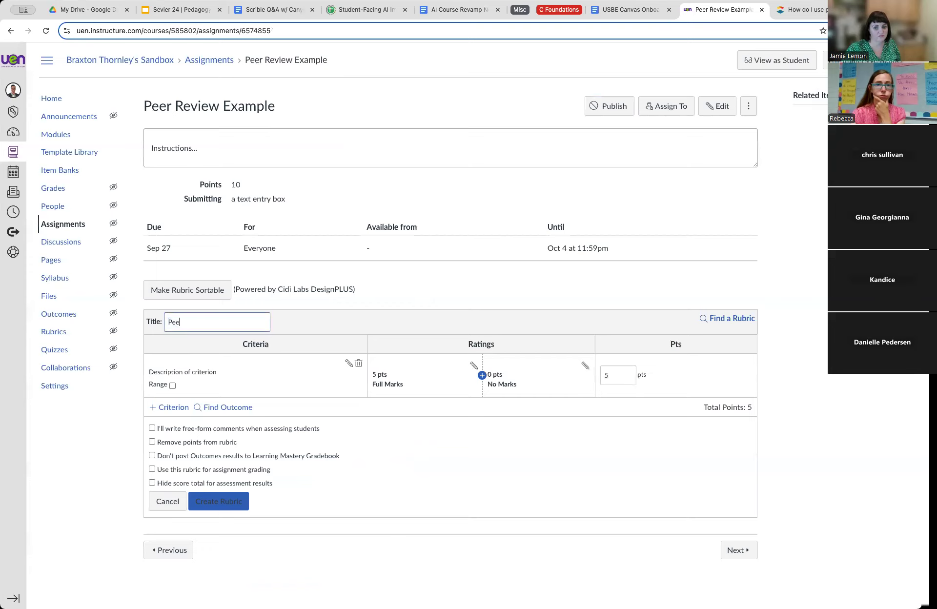
pyautogui.write('r Review Example')
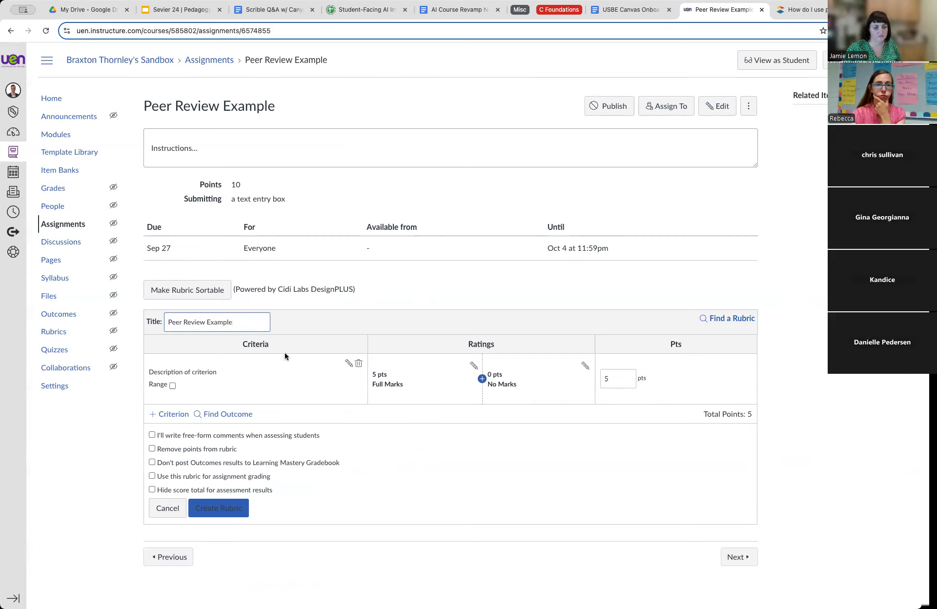
# Change the first rubric criterion's description to "Grammar".
pyautogui.click(348, 363)
pyautogui.tripleClick(408, 293)
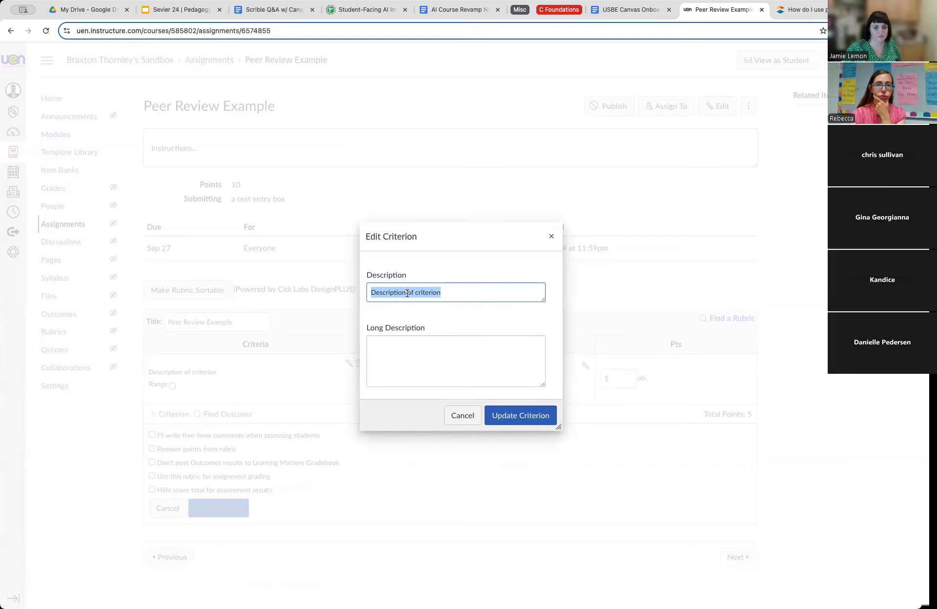
pyautogui.write('Grammar')
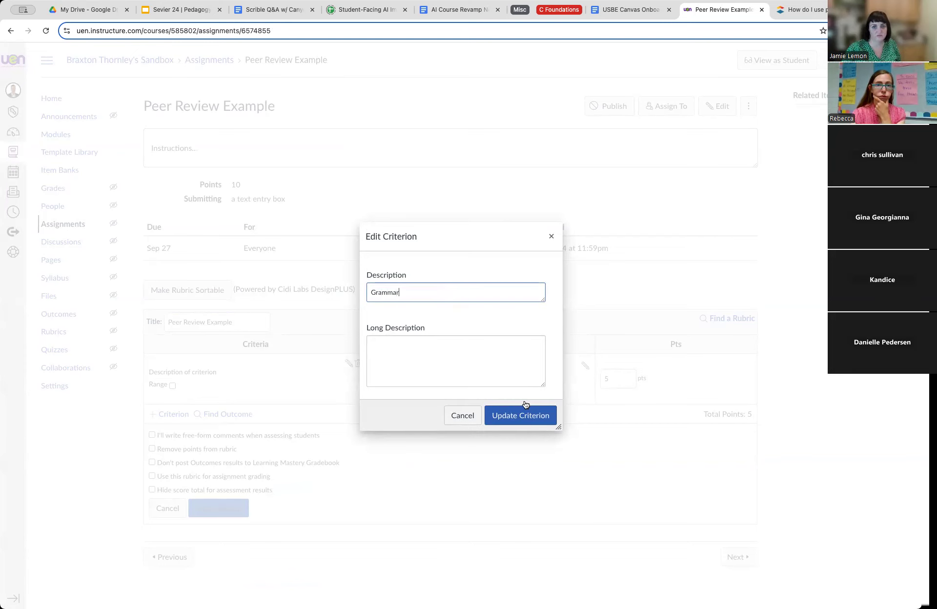
pyautogui.click(521, 417)
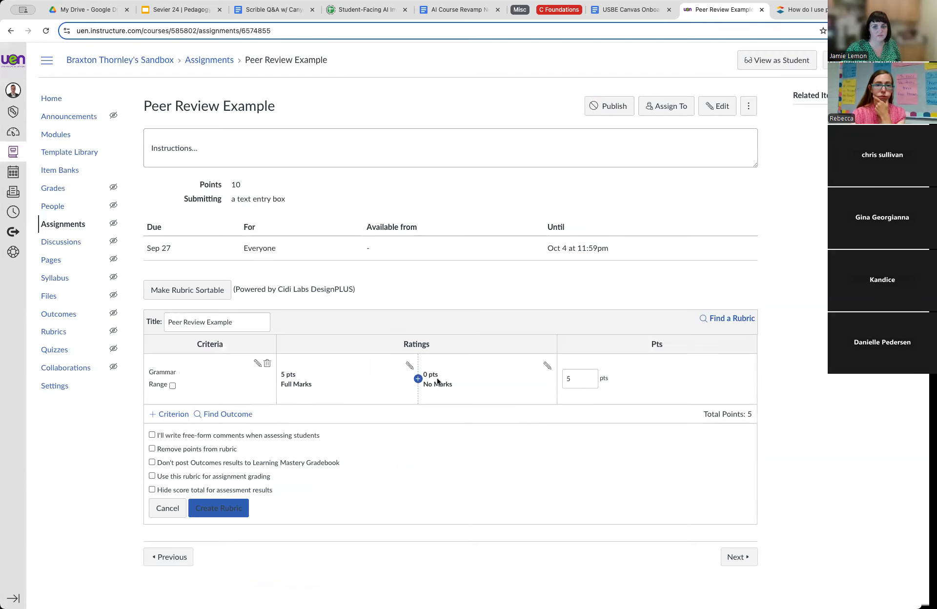
# Add a second criterion described as "Depth" and create the rubric with its use for assignment grading enabled.
pyautogui.click(170, 414)
pyautogui.click(156, 435)
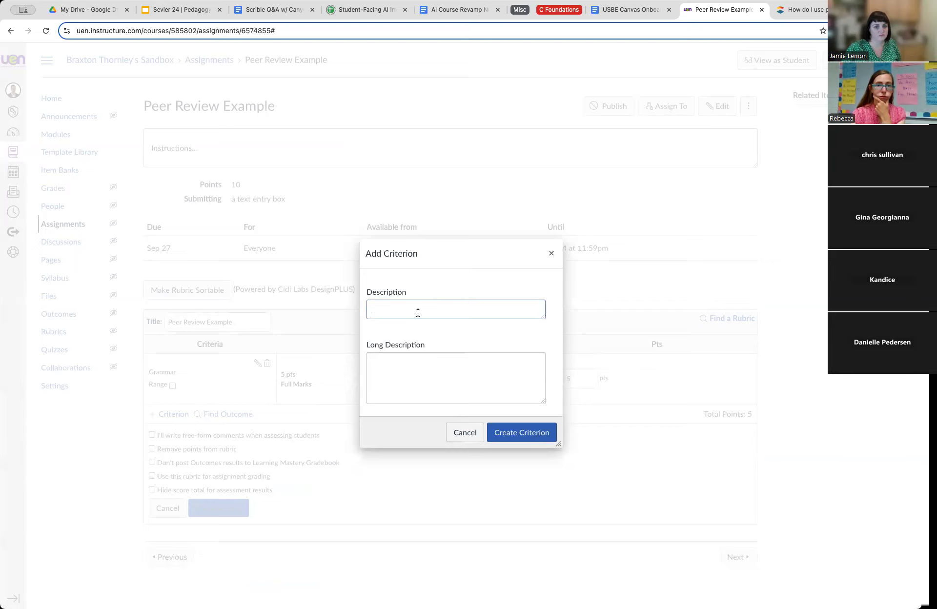
pyautogui.write('Depth')
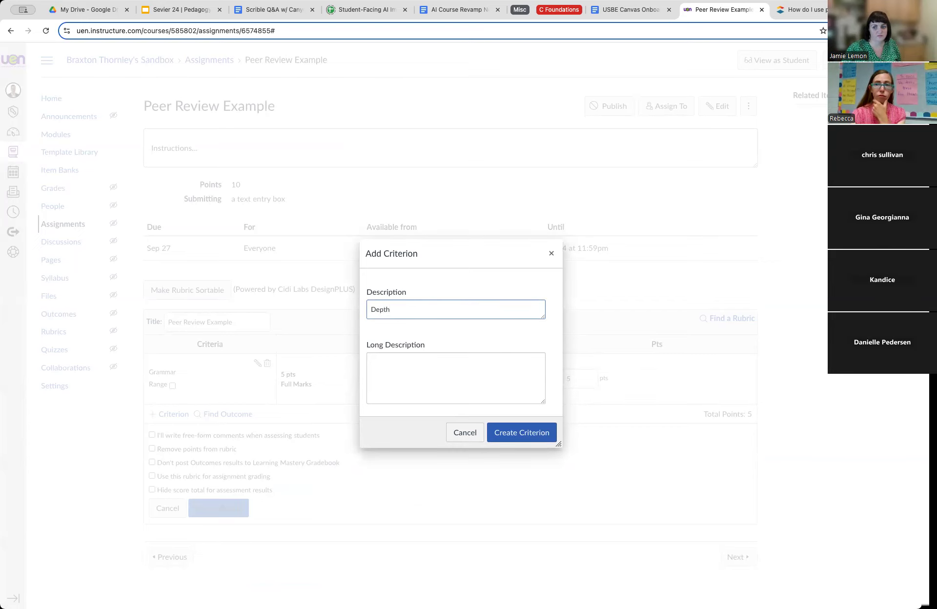
pyautogui.click(520, 432)
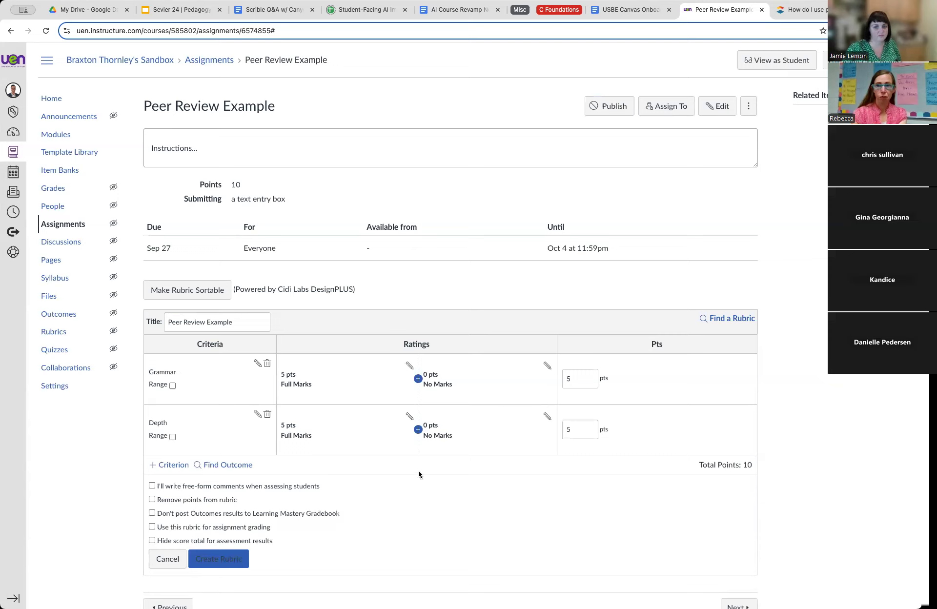
pyautogui.click(152, 527)
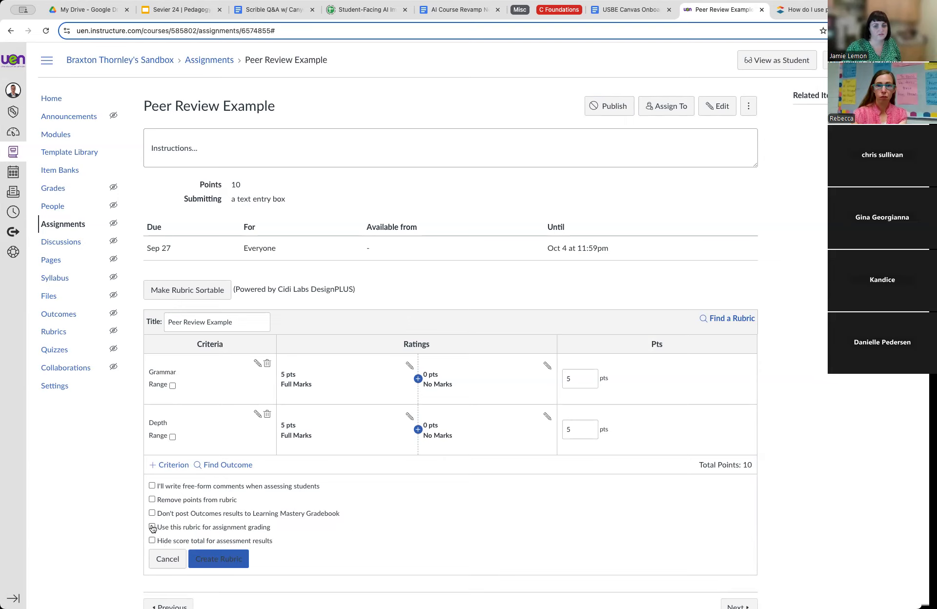
pyautogui.click(234, 559)
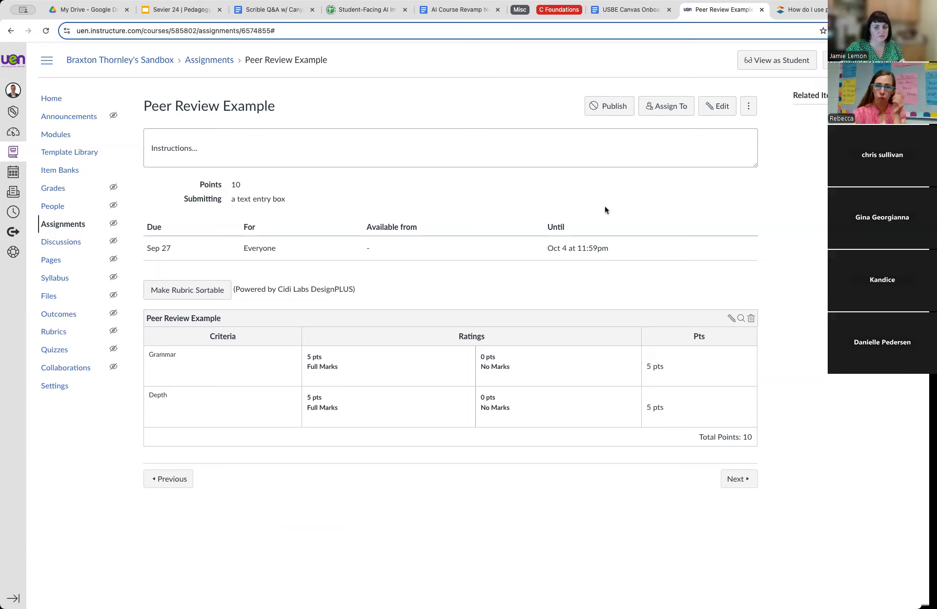
# Reopen the assignment for editing, require peer reviews and have them assigned automatically.
pyautogui.click(717, 106)
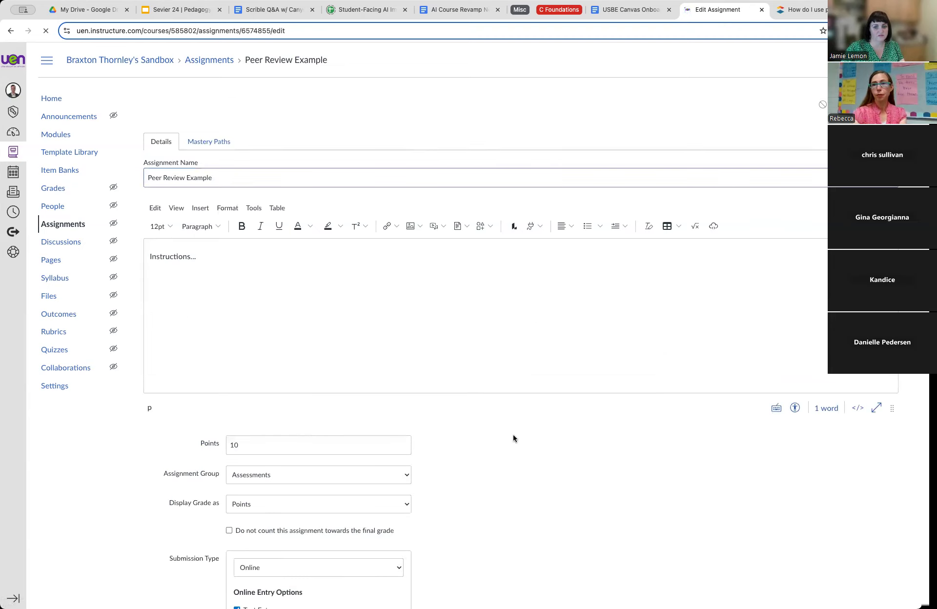
pyautogui.scroll(-10, 514, 438)
pyautogui.scroll(-3, 513, 438)
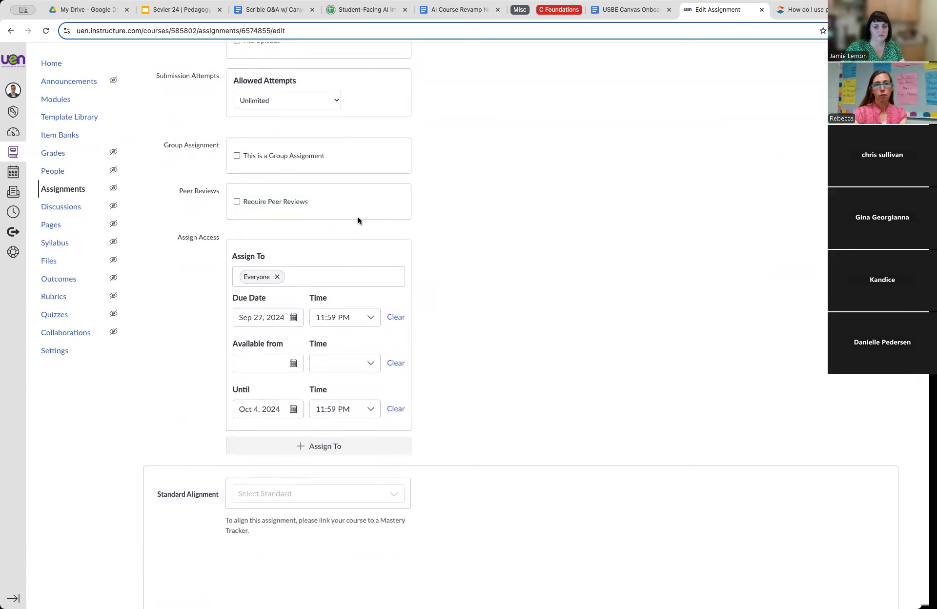
pyautogui.click(237, 202)
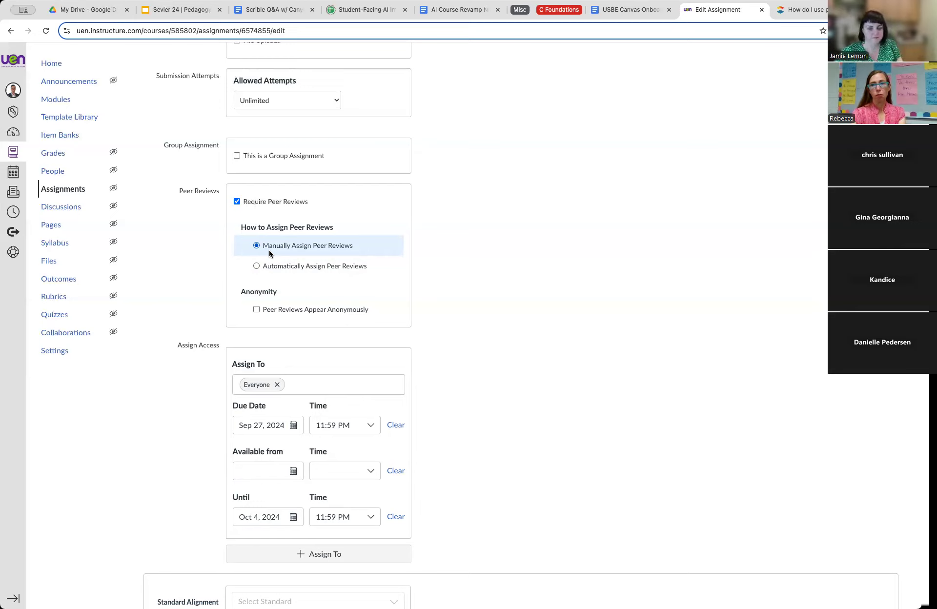
pyautogui.click(258, 267)
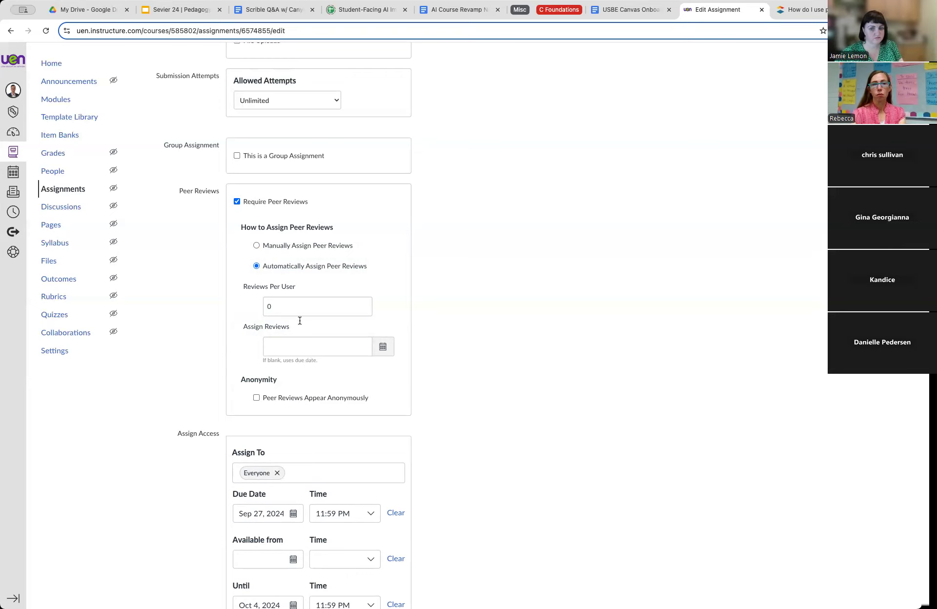
# Set the reviews per user to 2 and check the note on leaving the Assign Reviews date blank.
pyautogui.doubleClick(269, 307)
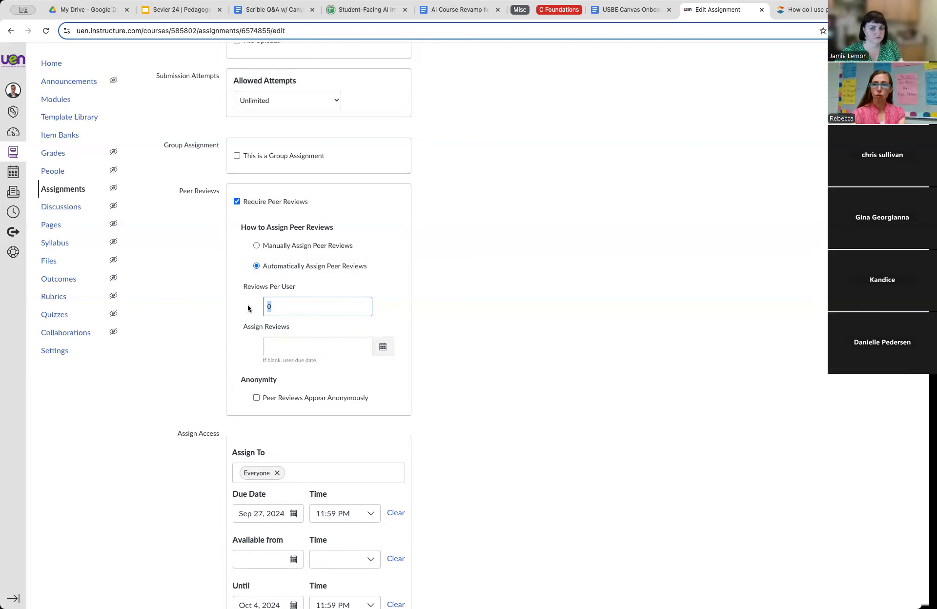
pyautogui.write('8')
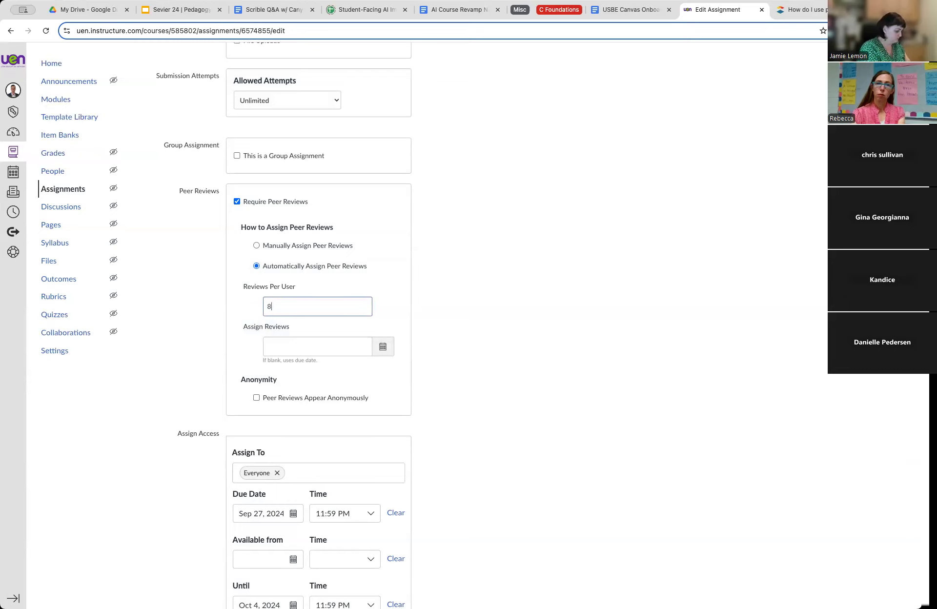
pyautogui.press('BackSpace')
pyautogui.write('1')
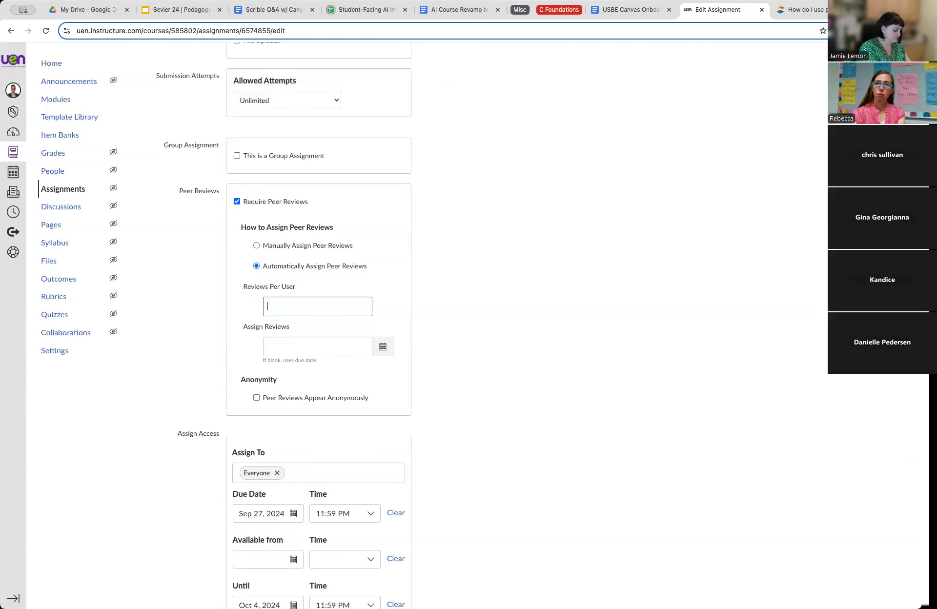
pyautogui.write('2')
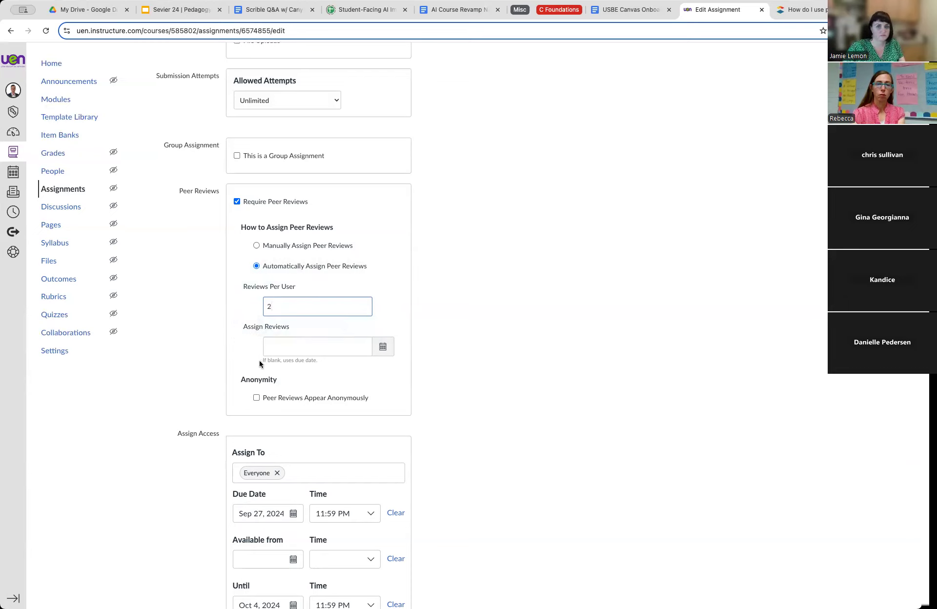
pyautogui.moveTo(260, 361); pyautogui.dragTo(328, 366)
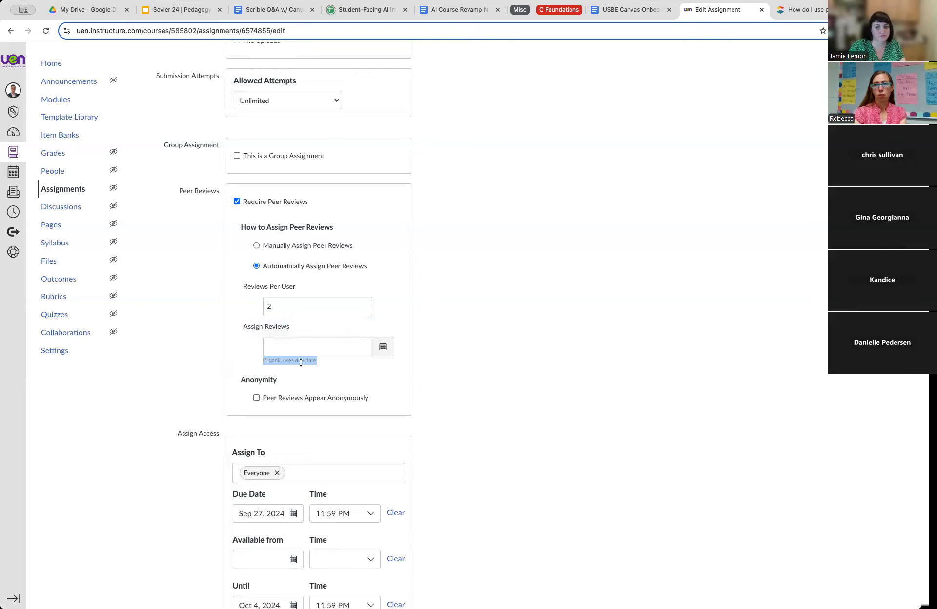
pyautogui.click(295, 363)
pyautogui.moveTo(264, 364); pyautogui.dragTo(322, 366)
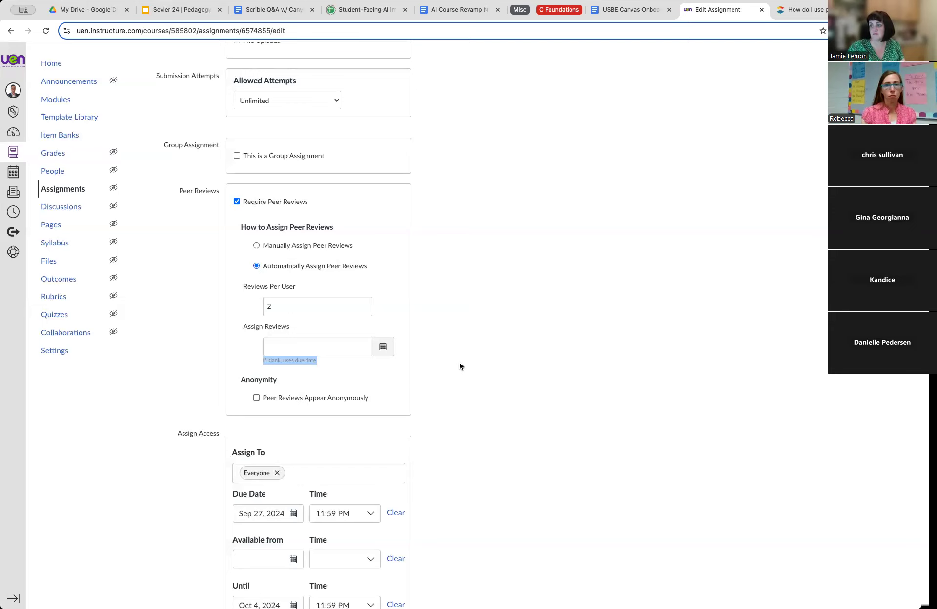
# Change the assignment's due date to Sep 25, 2024.
pyautogui.scroll(-2, 293, 481)
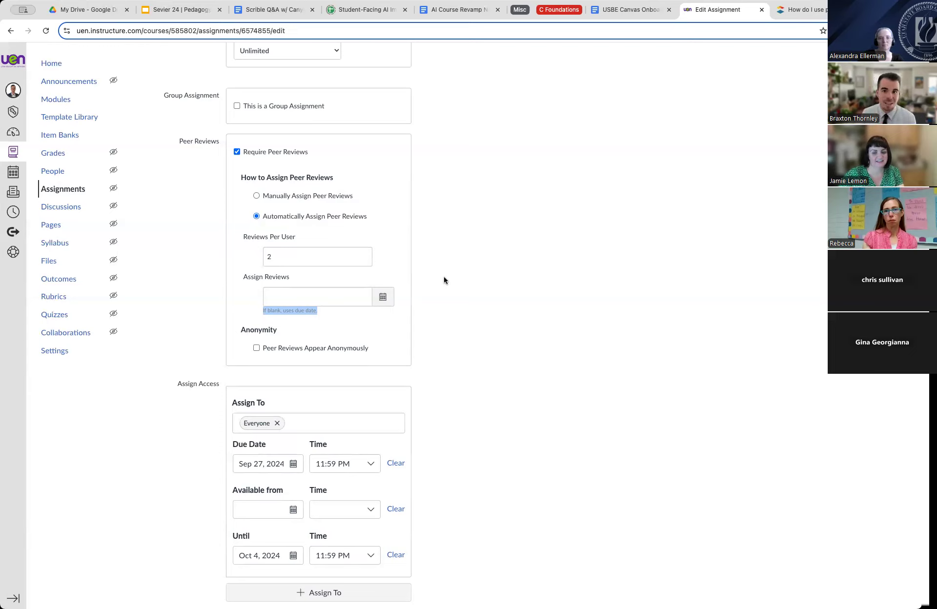
pyautogui.click(293, 463)
pyautogui.click(294, 463)
pyautogui.click(296, 466)
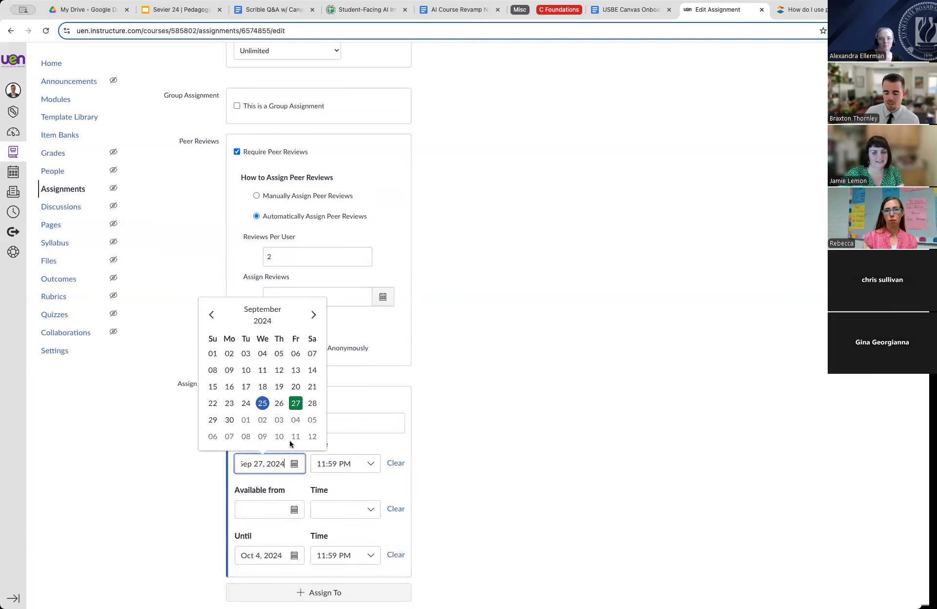
pyautogui.click(266, 405)
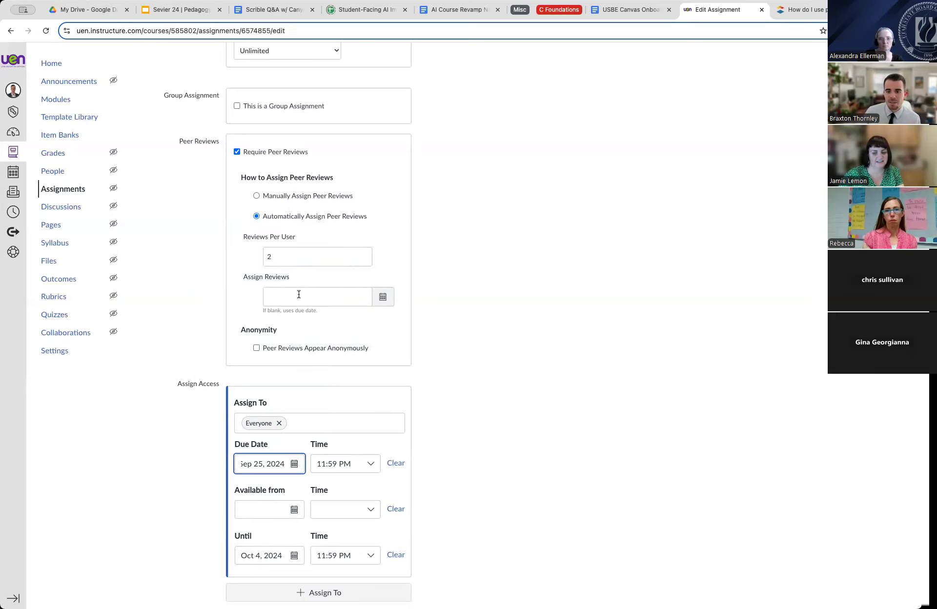
# Set the Assign Reviews date to Sep 30, 2024 at 4:00 AM.
pyautogui.click(383, 298)
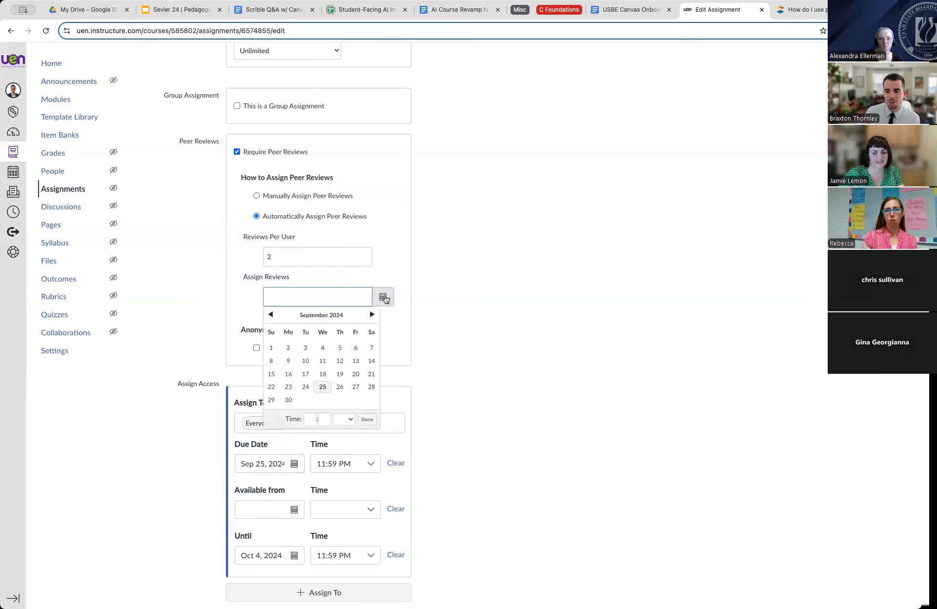
pyautogui.click(288, 400)
pyautogui.click(312, 421)
pyautogui.write('4')
pyautogui.press('Tab')
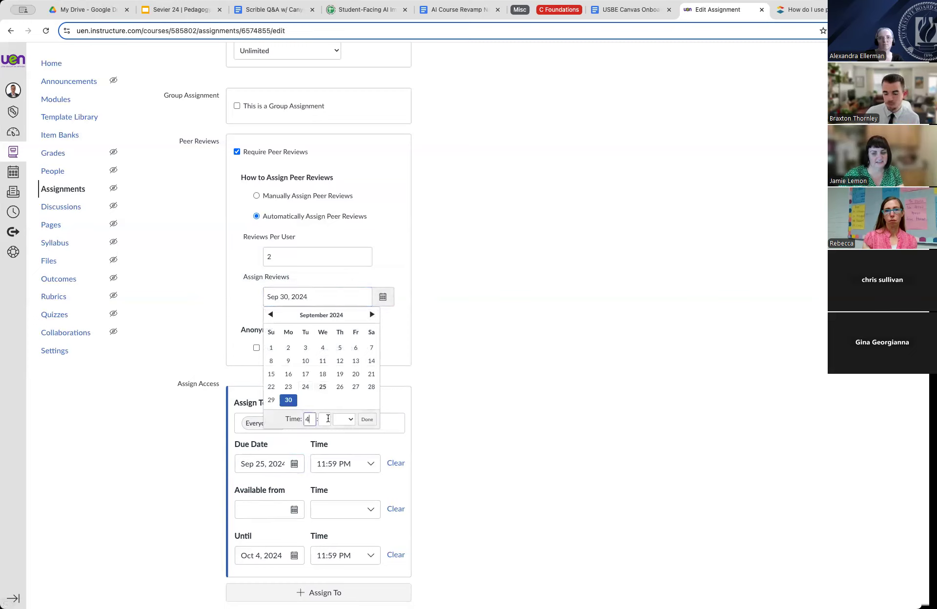
pyautogui.write('00')
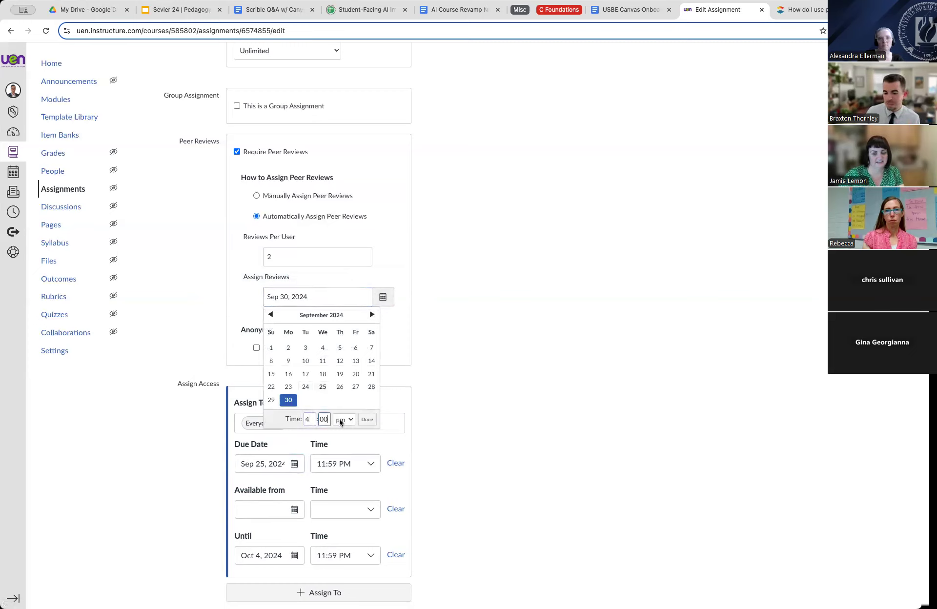
pyautogui.click(344, 420)
pyautogui.click(363, 421)
pyautogui.click(363, 421)
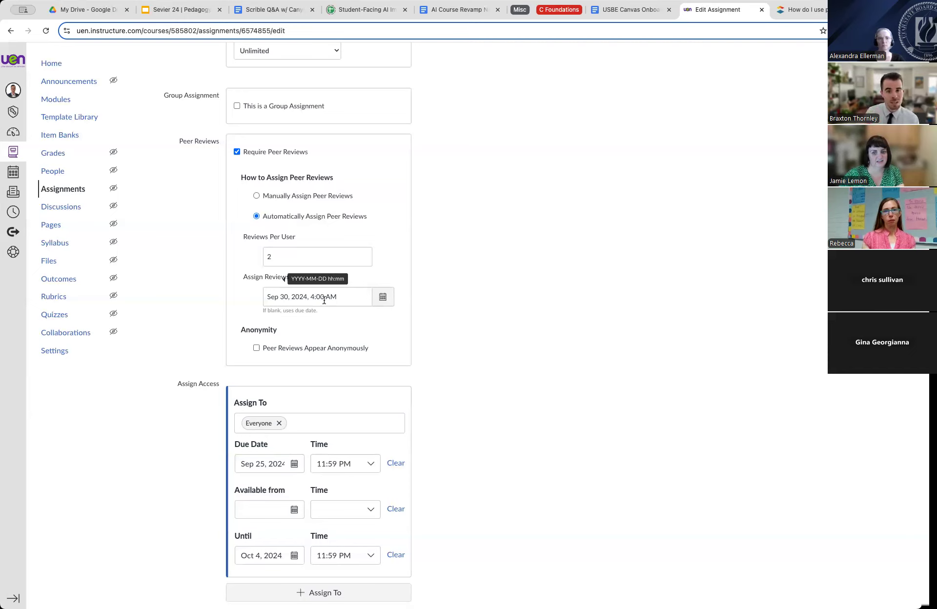
pyautogui.click(341, 299)
pyautogui.tripleClick(342, 298)
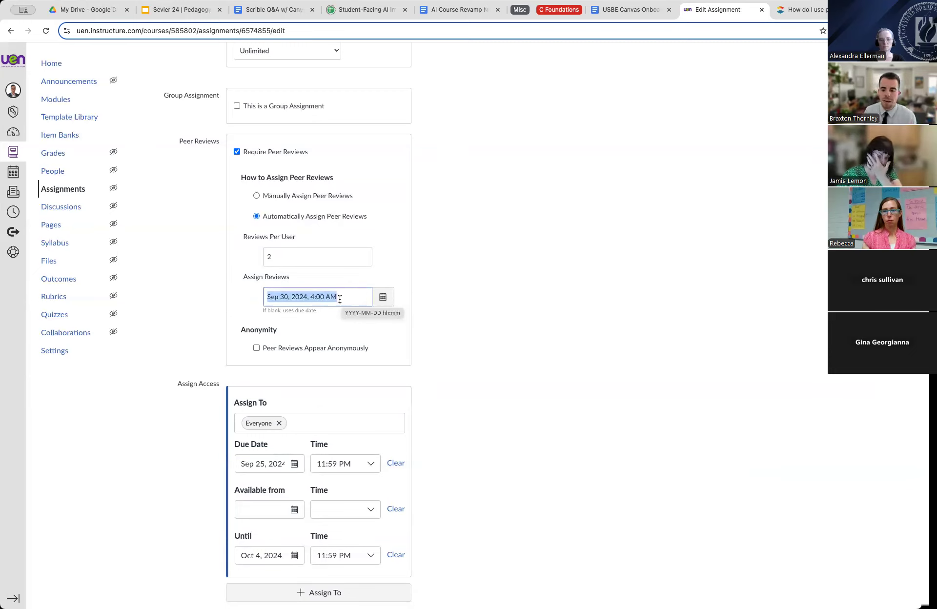
pyautogui.scroll(1, 278, 303)
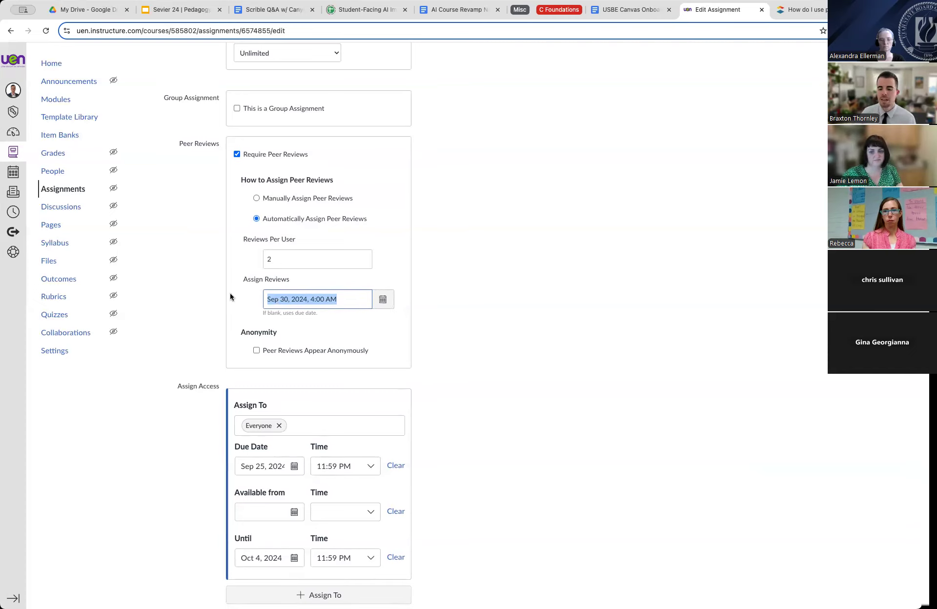
pyautogui.scroll(-3, 504, 306)
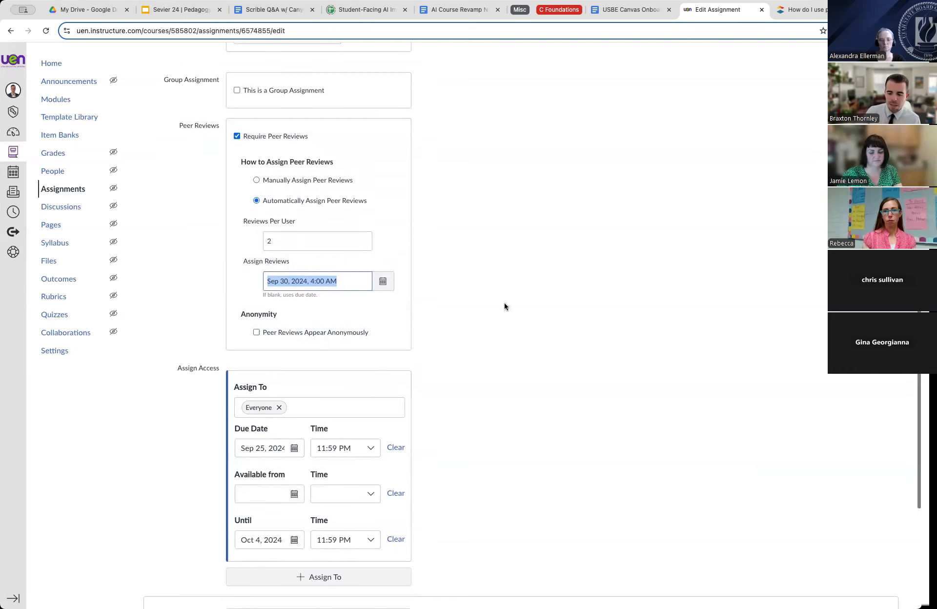
pyautogui.scroll(-2, 505, 307)
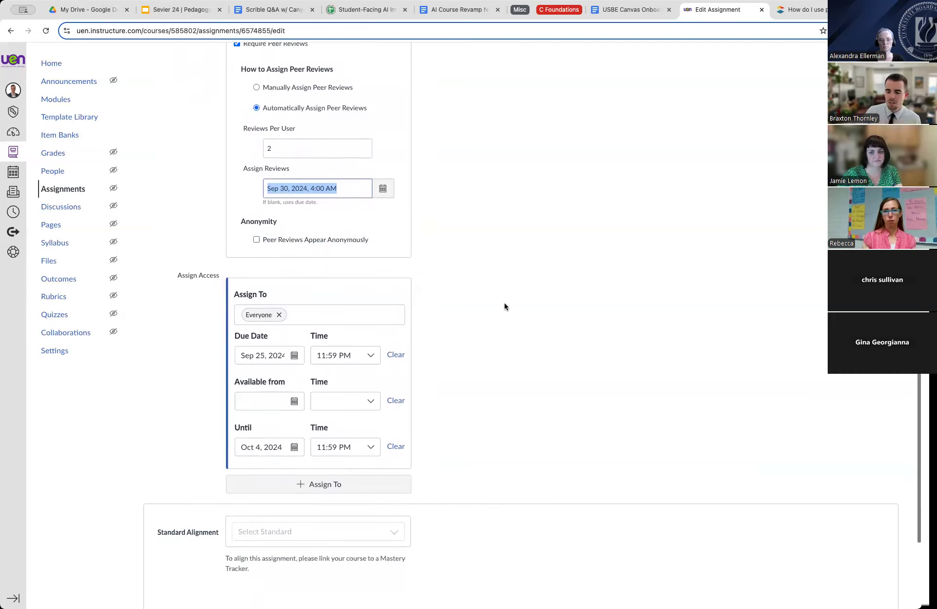
# Switch the peer reviews to manual assignment, then save and publish the assignment.
pyautogui.scroll(5, 490, 300)
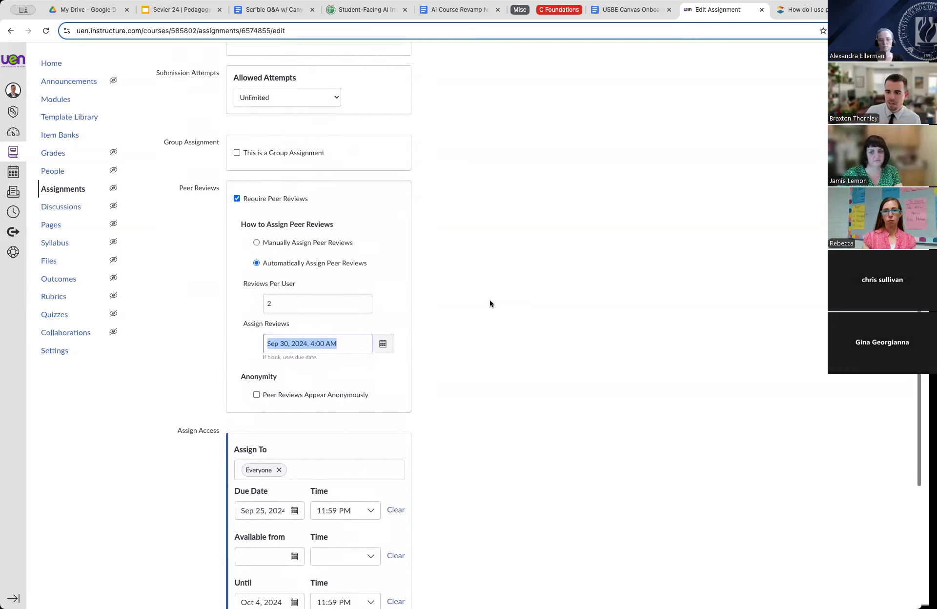
pyautogui.click(256, 243)
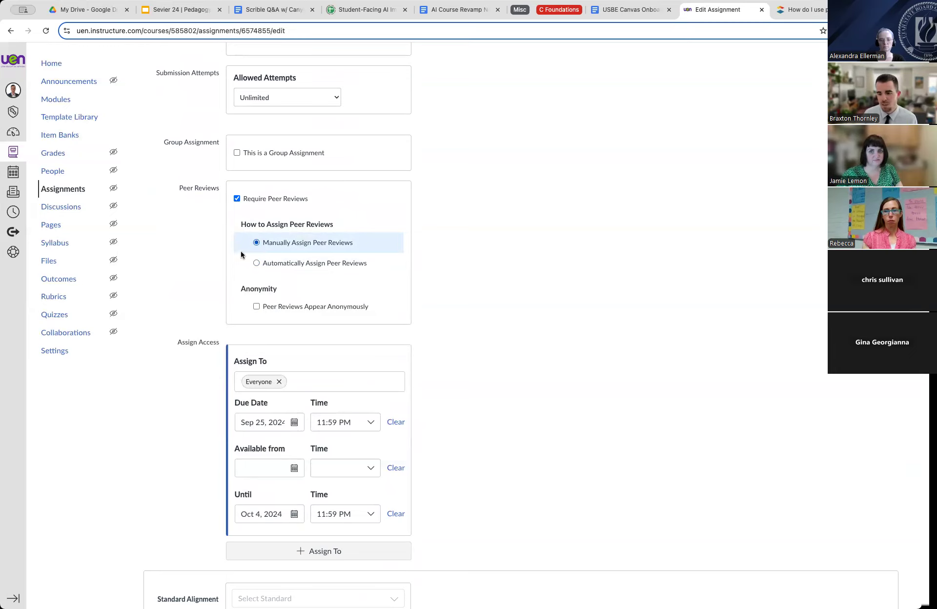
pyautogui.scroll(-3, 622, 295)
pyautogui.scroll(-3, 622, 291)
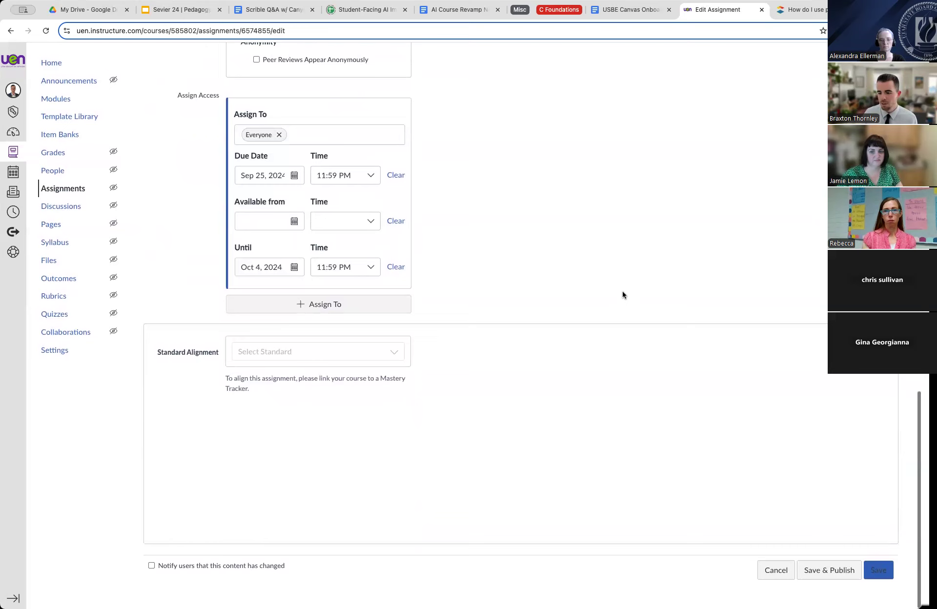
pyautogui.click(823, 571)
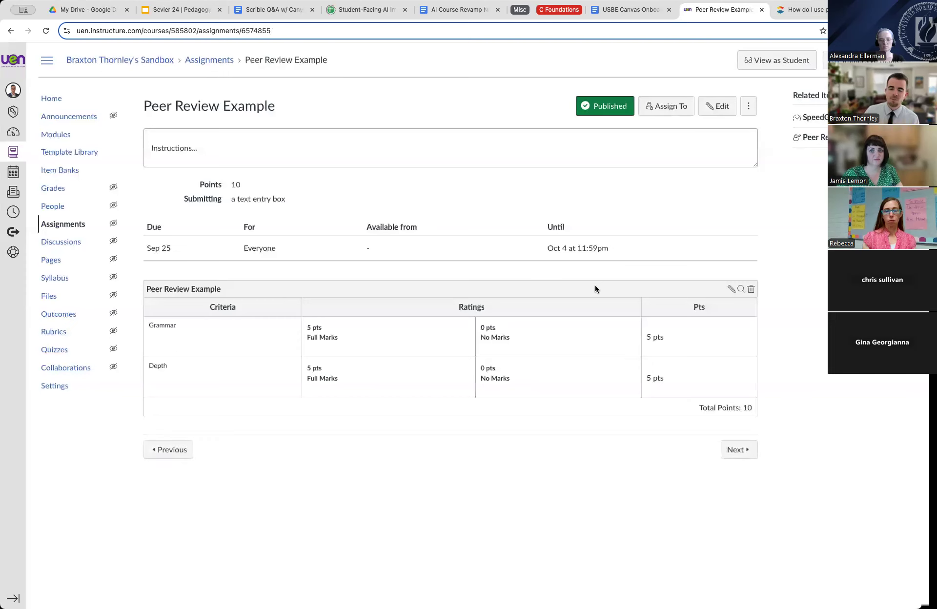
# Open the assignment's peer reviews page and check the first student's assigned reviews.
pyautogui.click(824, 138)
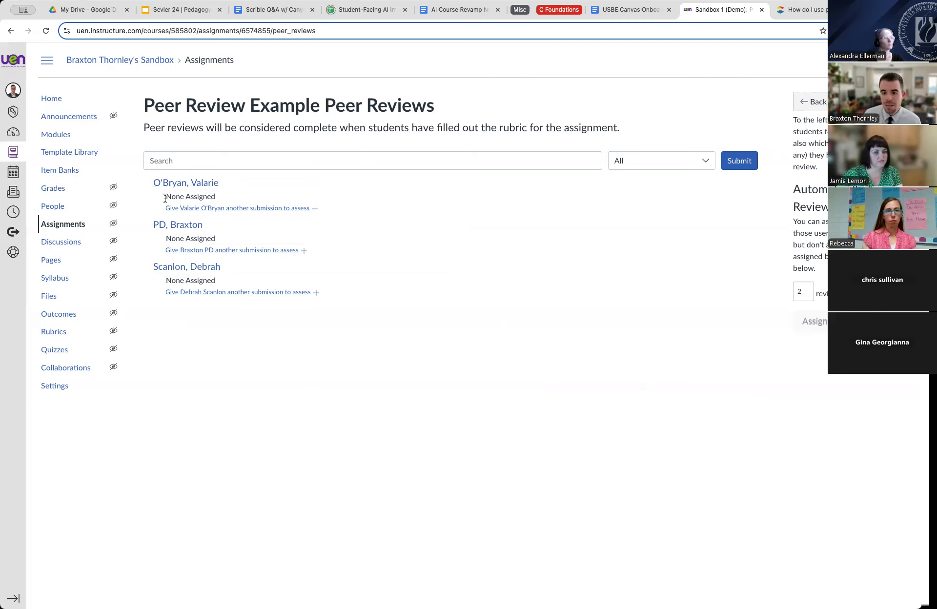
pyautogui.moveTo(167, 196); pyautogui.dragTo(220, 200)
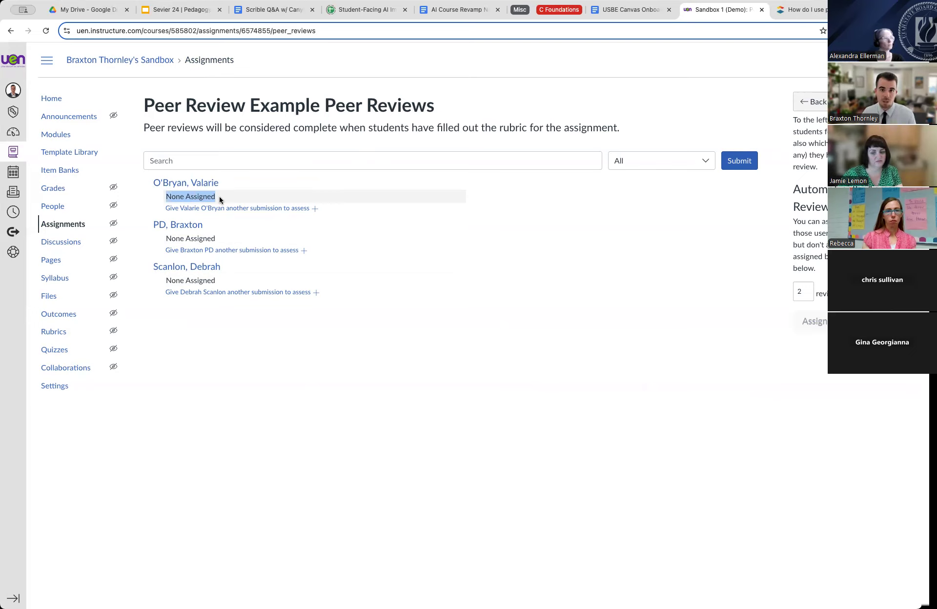
# Assign the other two students' submissions to the first listed student for peer review.
pyautogui.click(196, 209)
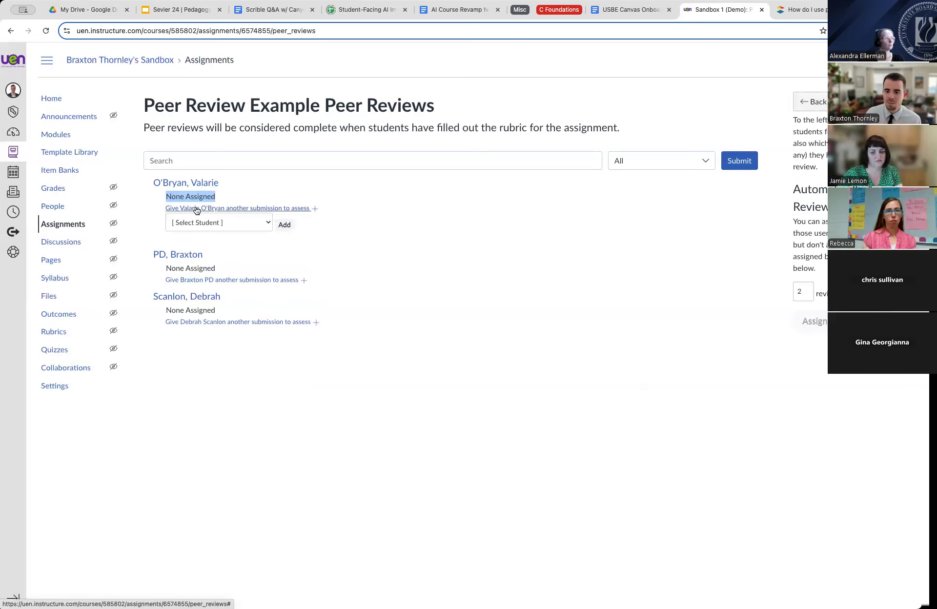
pyautogui.click(232, 223)
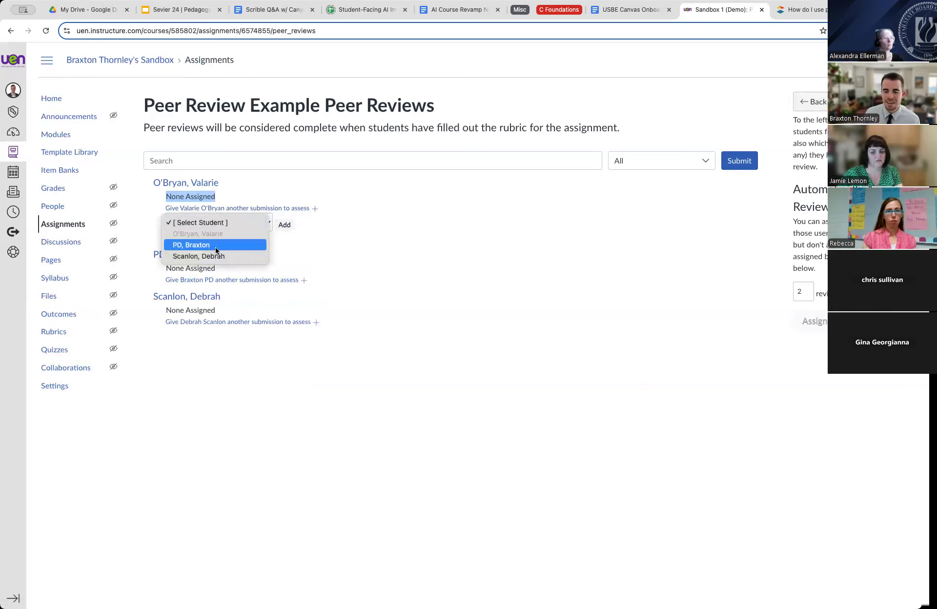
pyautogui.click(209, 244)
pyautogui.press('Return')
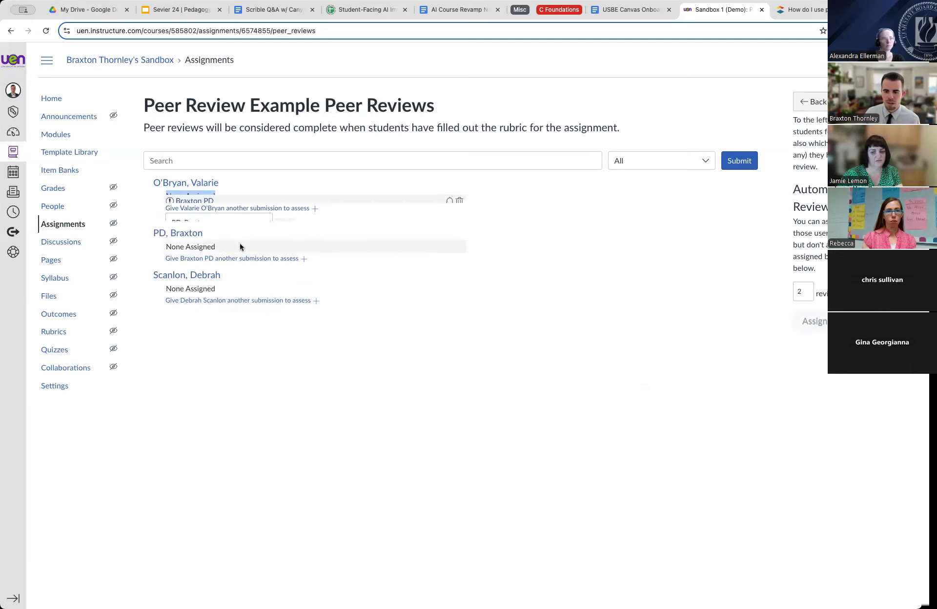
pyautogui.click(200, 209)
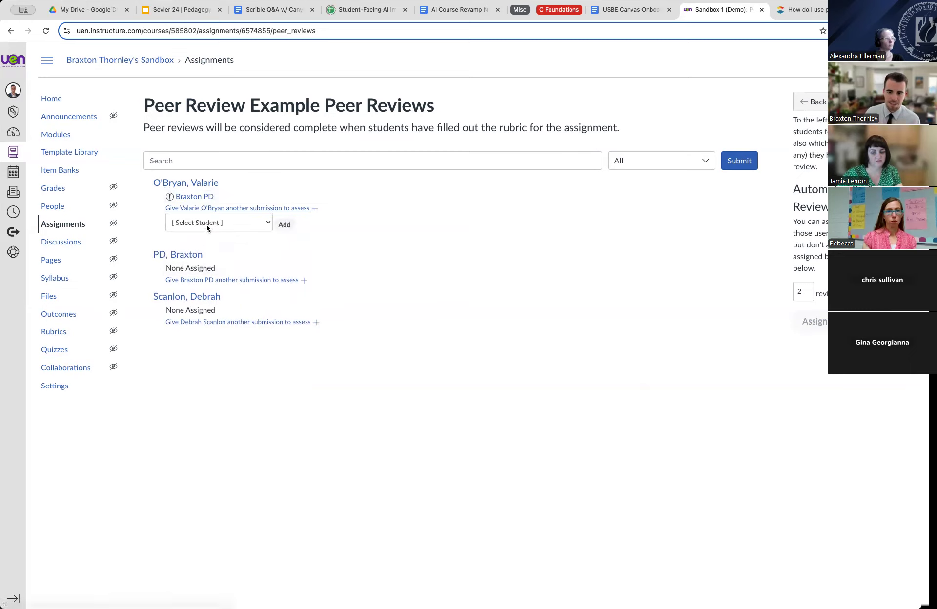
pyautogui.click(207, 225)
pyautogui.press('Return')
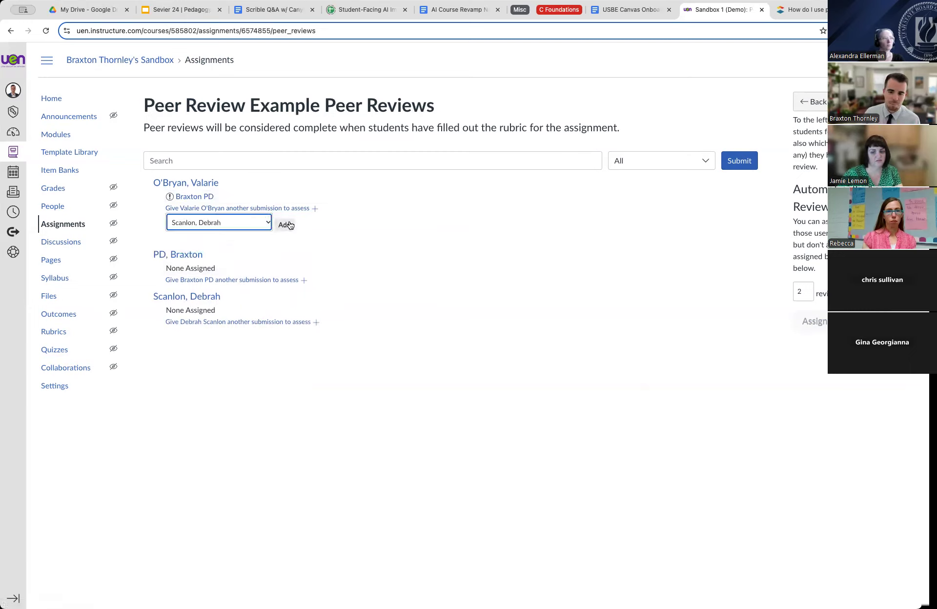
pyautogui.click(288, 225)
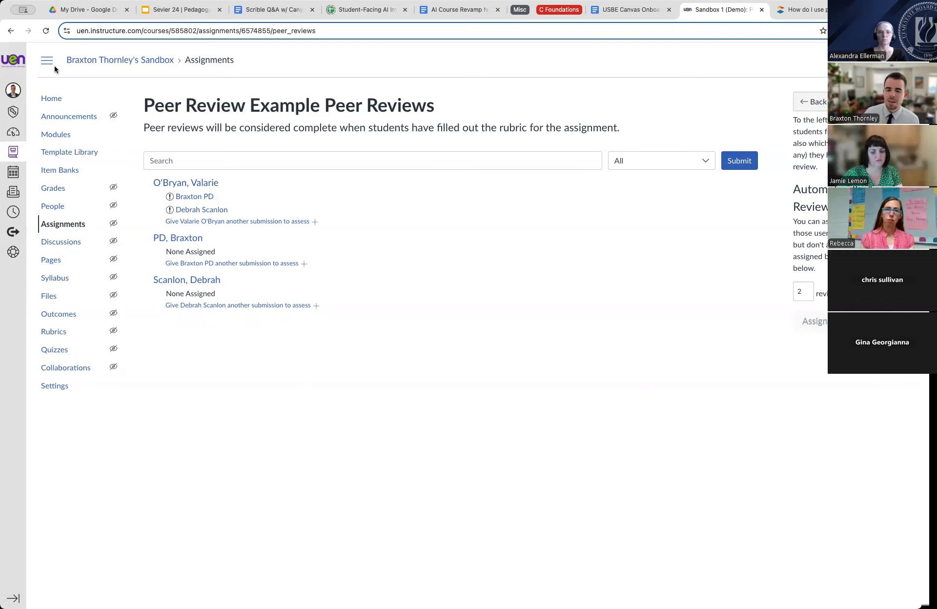
# Go back to the assignment, reopen its peer reviews page, and set the automatic reviews per user to 1.
pyautogui.click(11, 33)
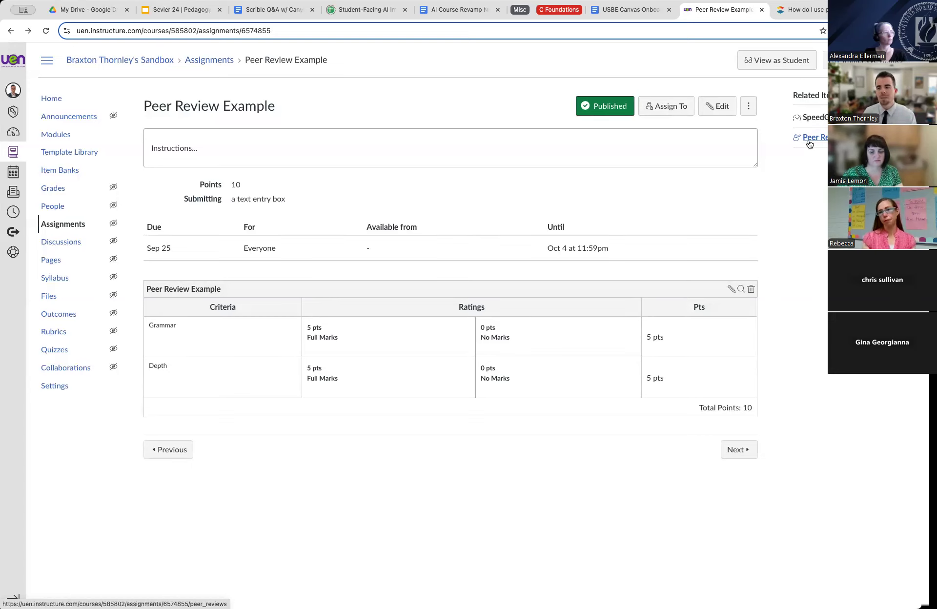
pyautogui.click(812, 140)
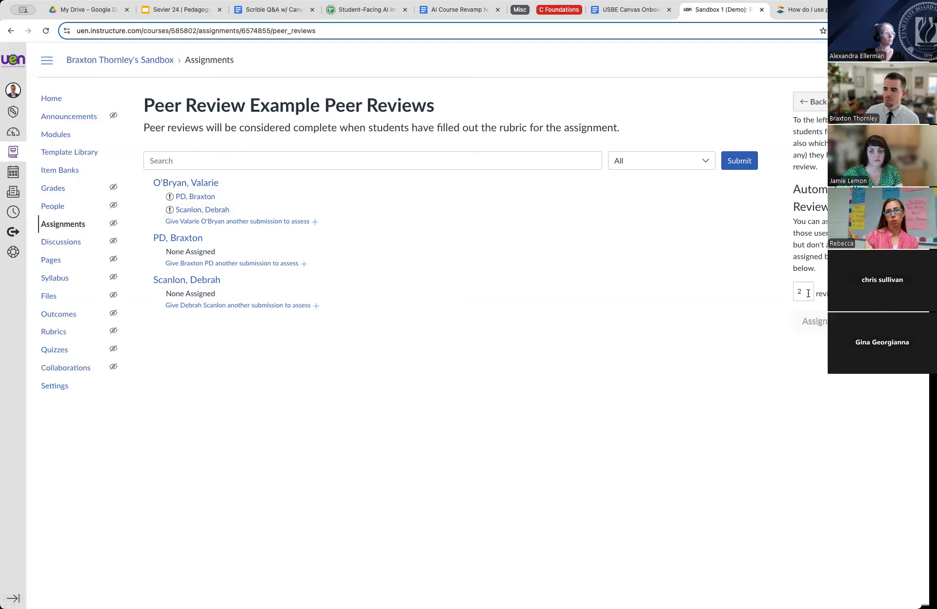
pyautogui.moveTo(801, 288); pyautogui.dragTo(779, 297)
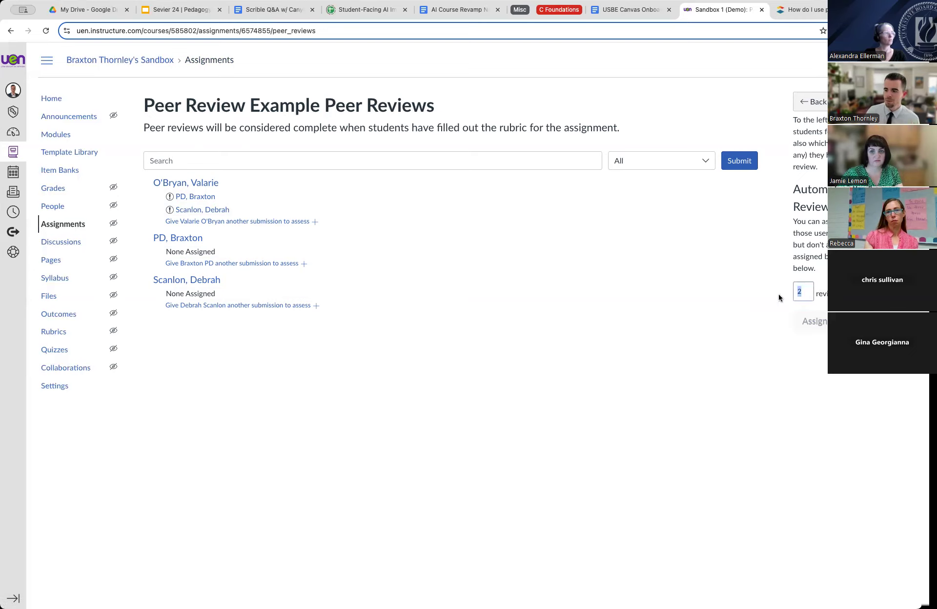
pyautogui.write('1')
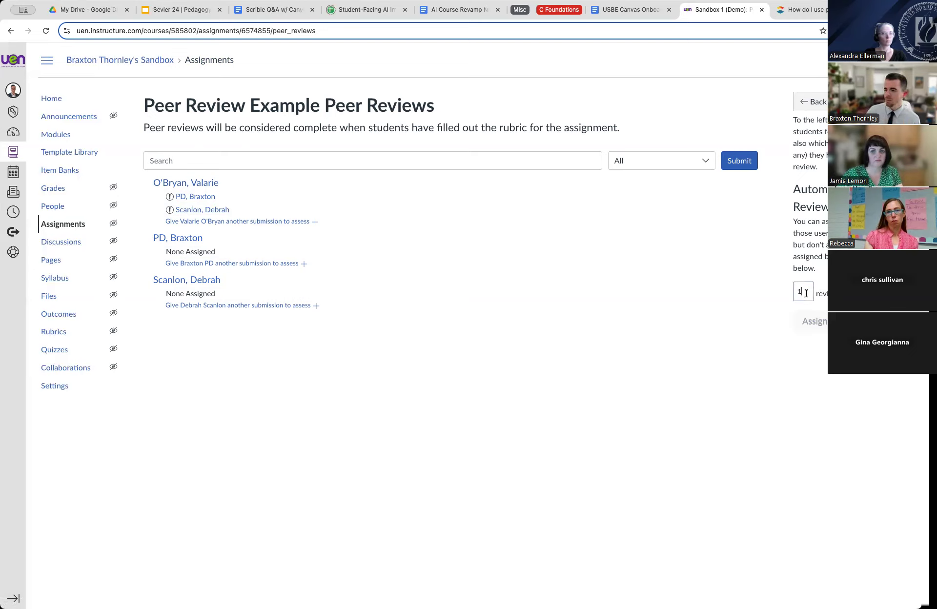
# Change the number of automatically assigned reviews per user to 3.
pyautogui.moveTo(805, 293); pyautogui.dragTo(793, 295)
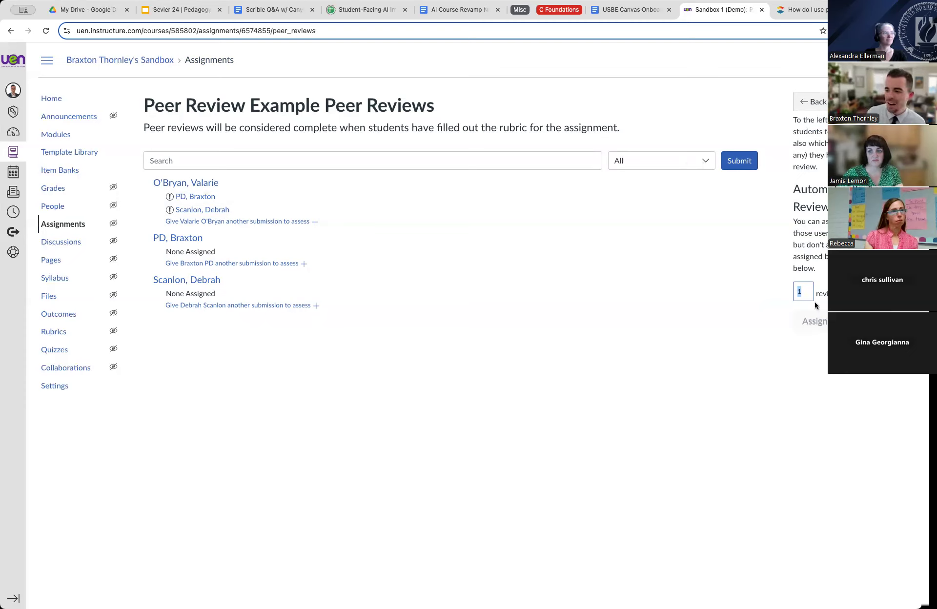
pyautogui.click(805, 291)
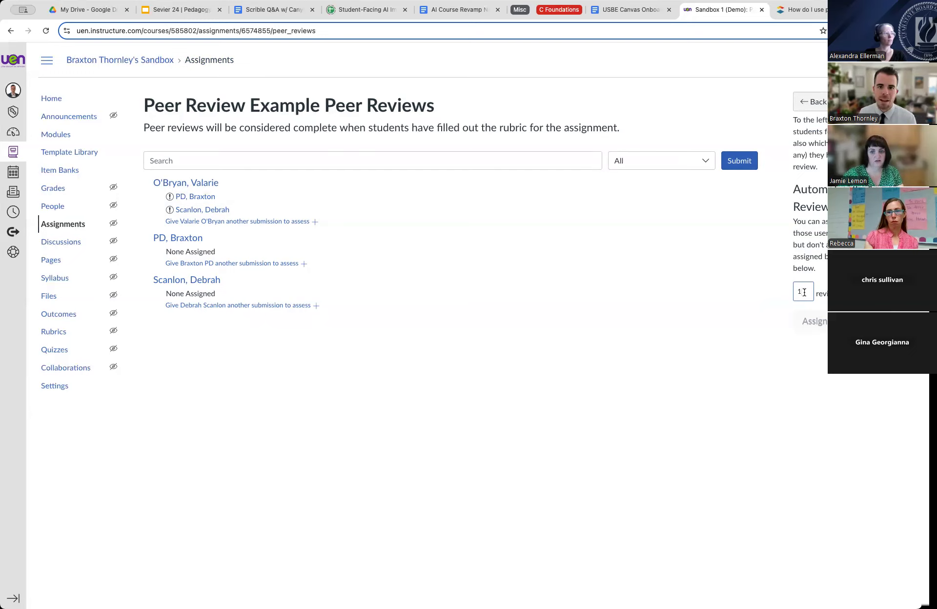
pyautogui.moveTo(805, 292); pyautogui.dragTo(789, 292)
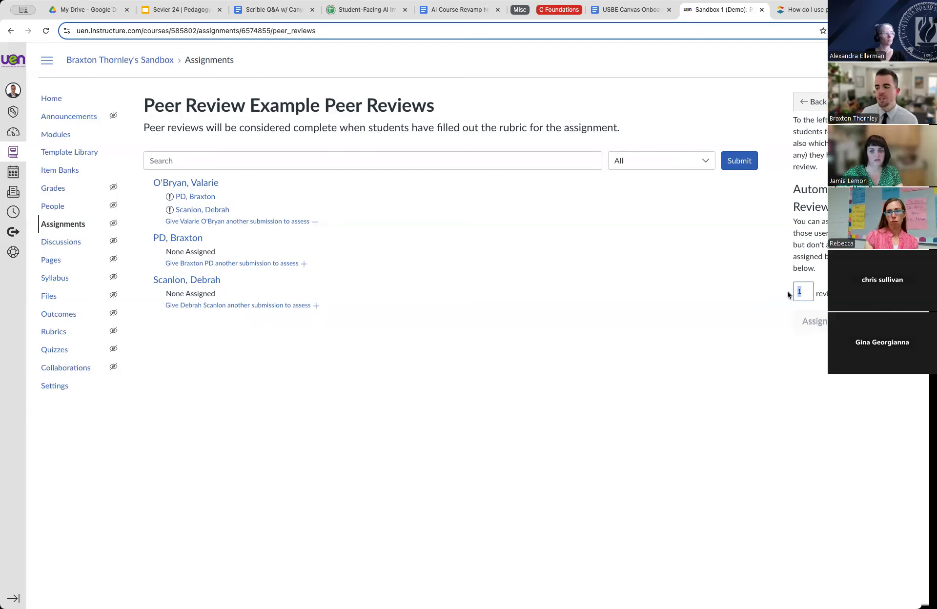
pyautogui.write('3')
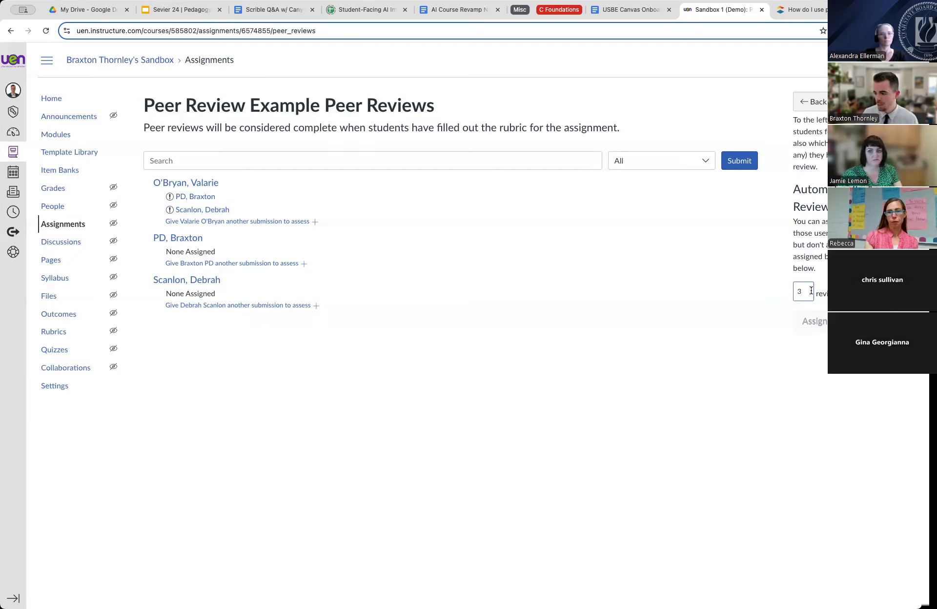
# Set the number of automatically assigned reviews per user back to 1.
pyautogui.hotkey('ctrl', 'a')
pyautogui.write('1')
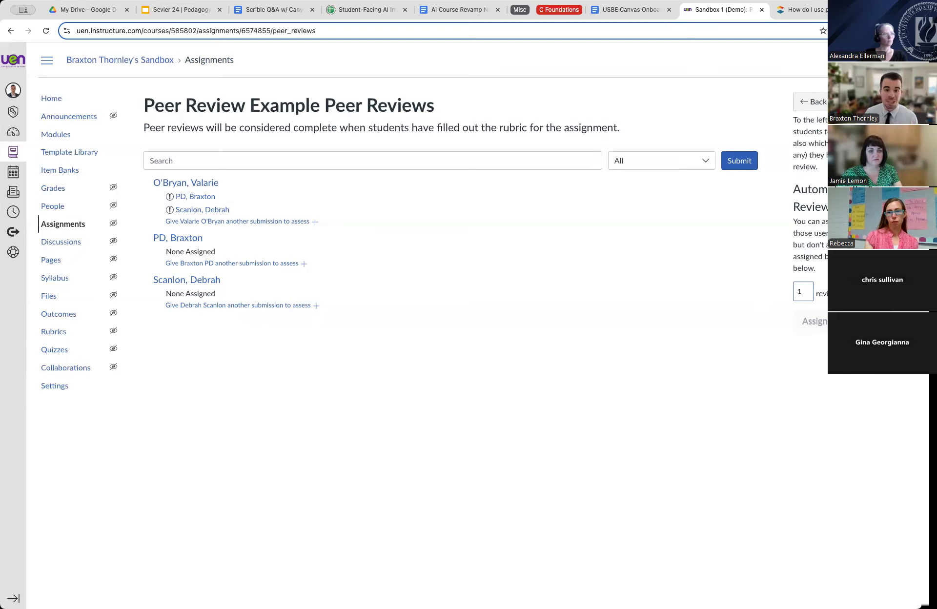
pyautogui.click(758, 301)
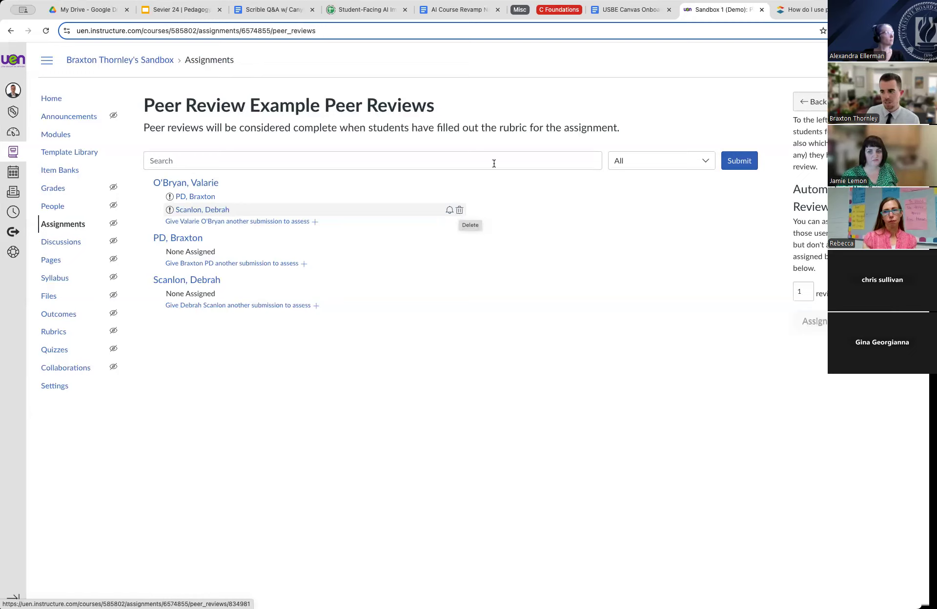
# Switch to the USBE Canvas Onboarding Outline in Google Docs and copy its sharing link.
pyautogui.click(633, 15)
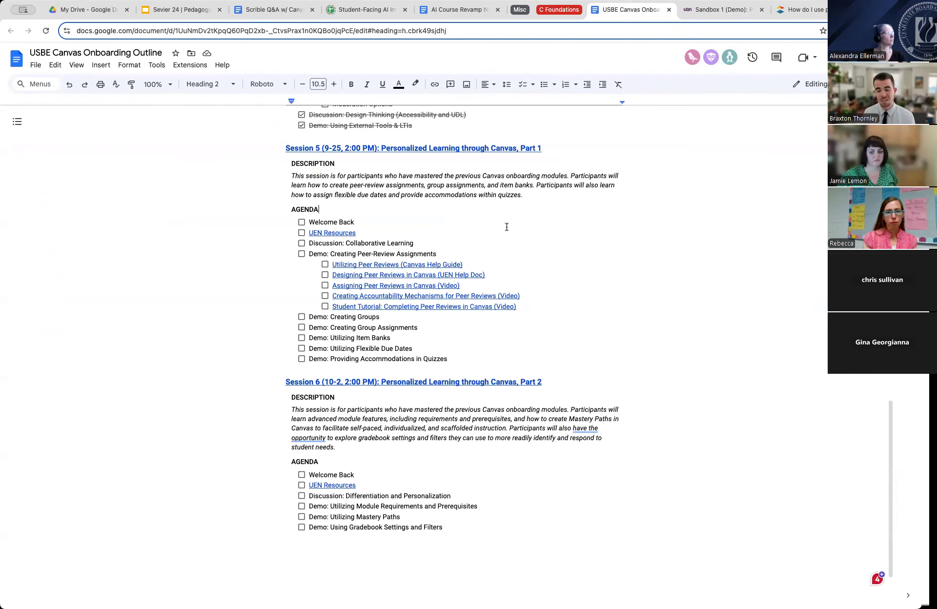
pyautogui.click(851, 58)
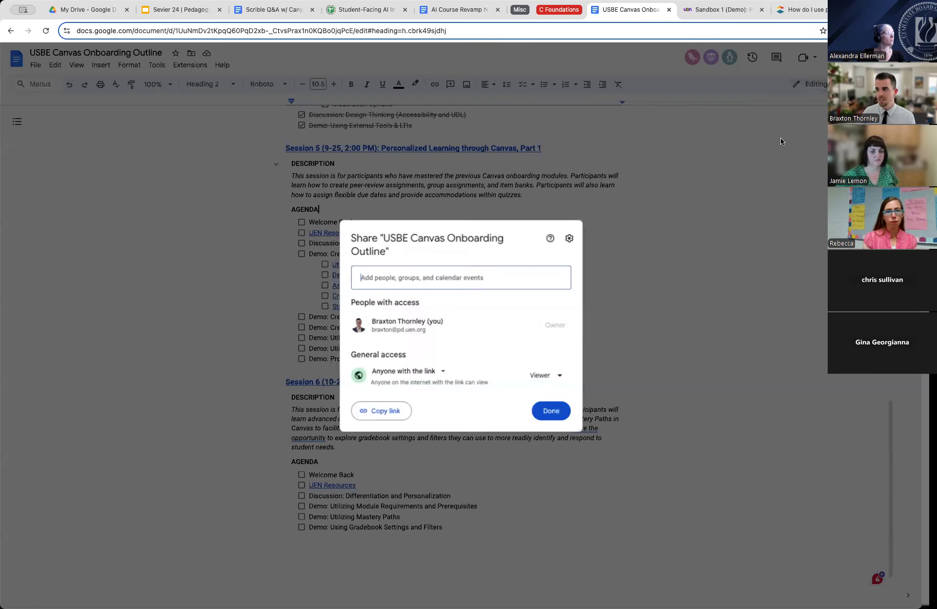
pyautogui.click(371, 422)
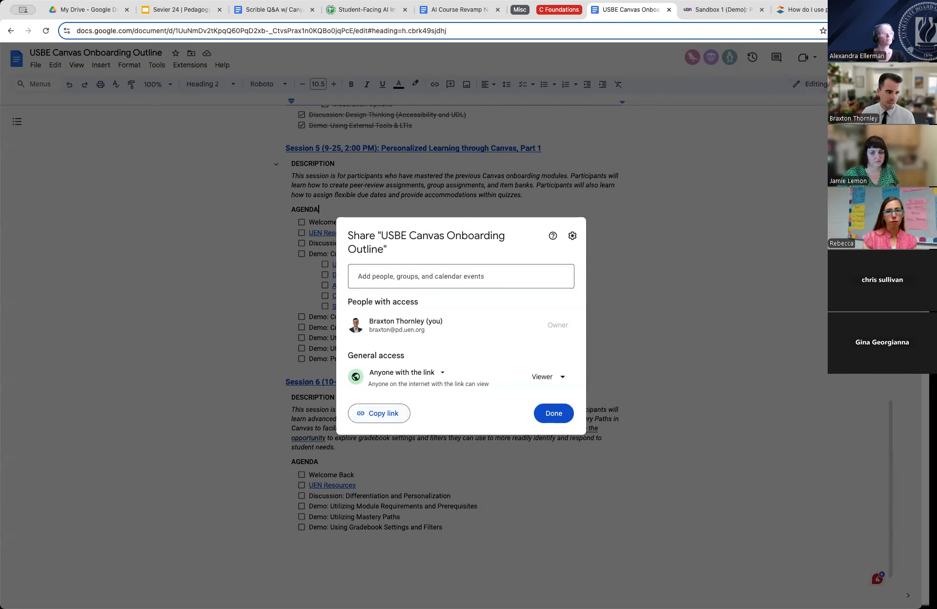
pyautogui.click(553, 414)
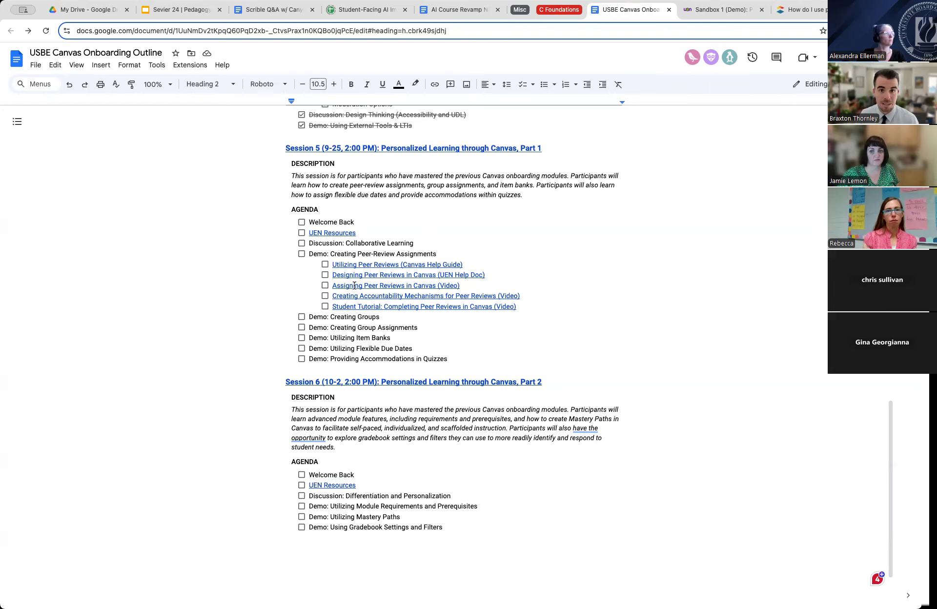
# Open the Designing Peer Reviews in Canvas help doc, look through its sections on rubrics, training students and assigning reviewers, and close it.
pyautogui.click(414, 276)
pyautogui.click(361, 291)
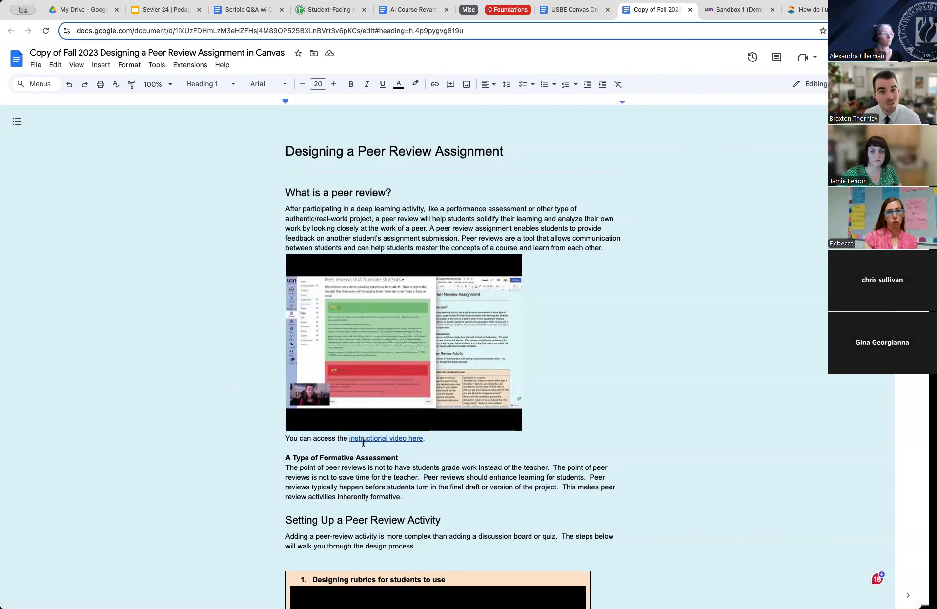
pyautogui.scroll(-2, 390, 439)
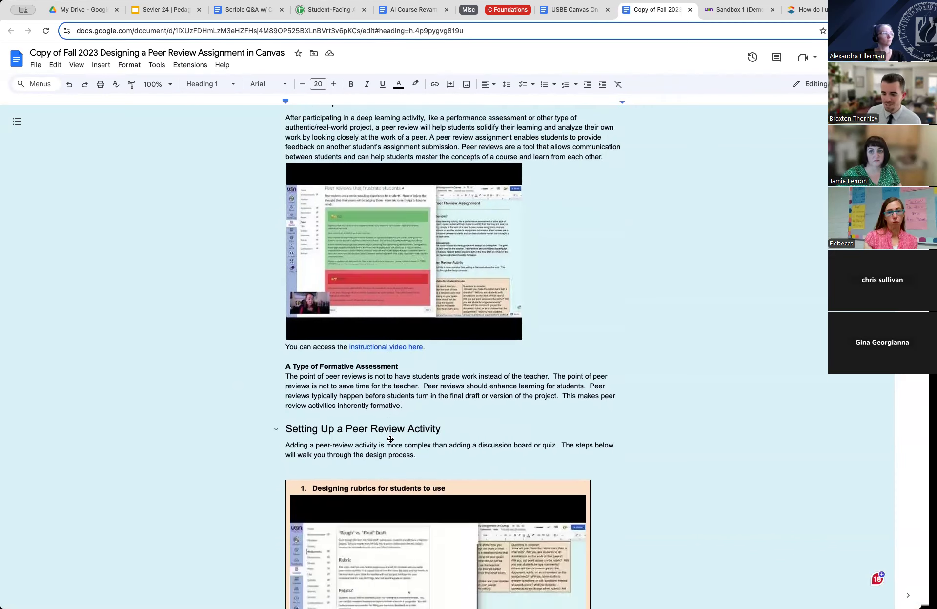
pyautogui.scroll(-5, 391, 439)
pyautogui.scroll(-13, 329, 229)
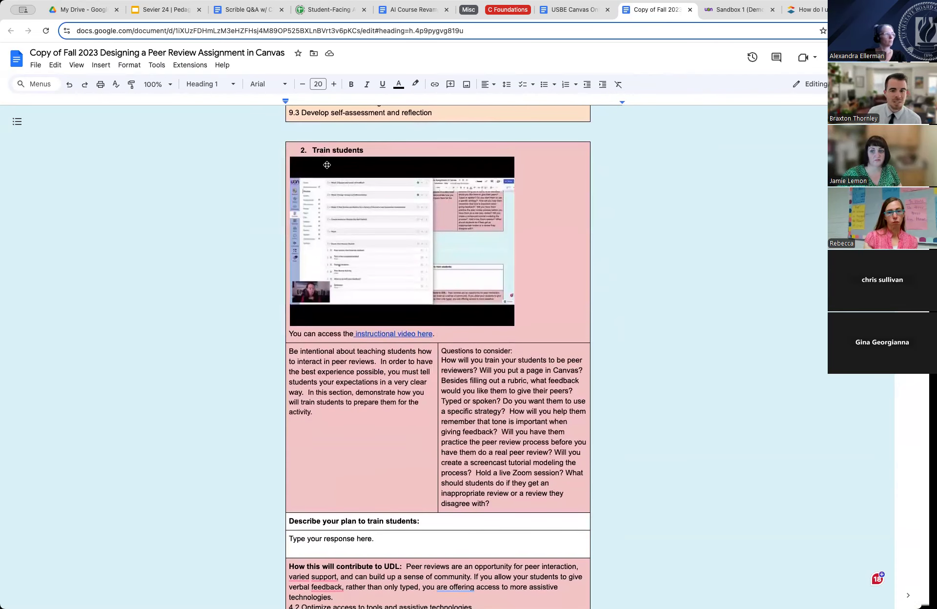
pyautogui.scroll(-6, 345, 298)
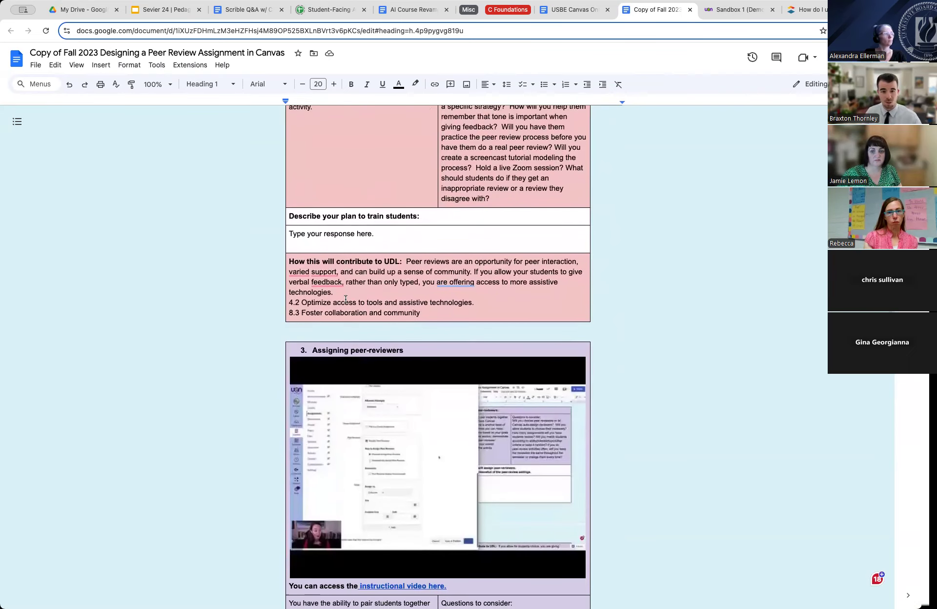
pyautogui.scroll(5, 346, 299)
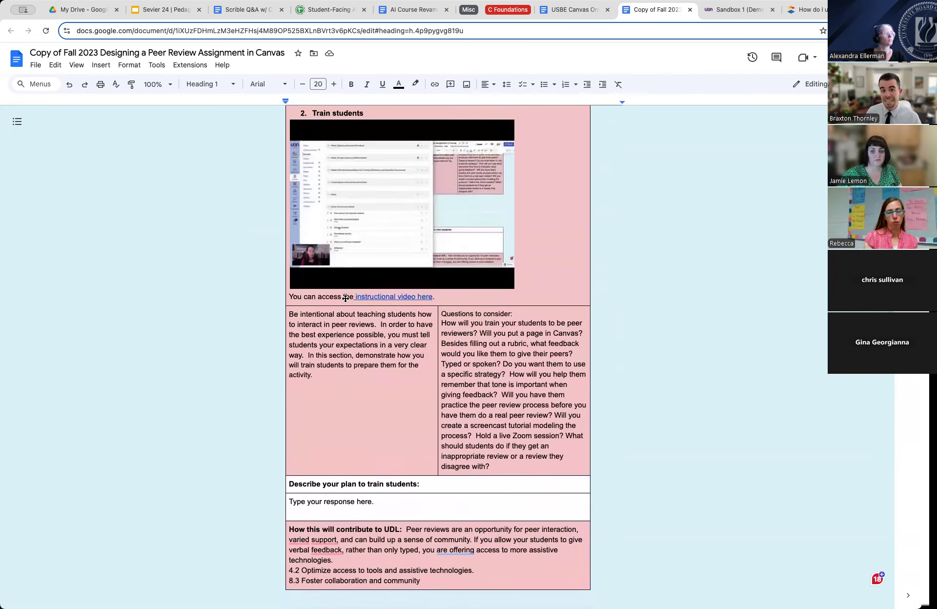
pyautogui.scroll(20, 346, 299)
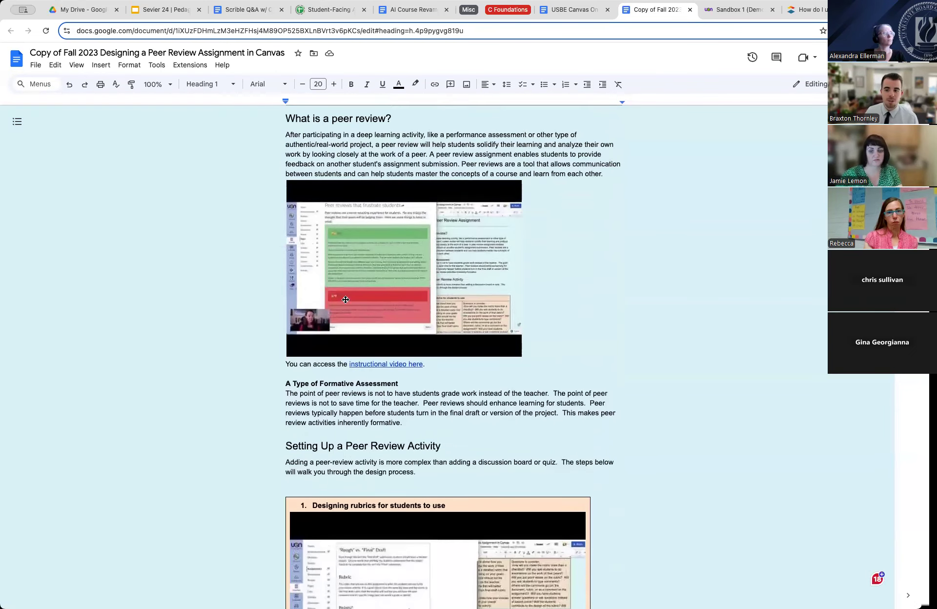
pyautogui.scroll(2, 346, 299)
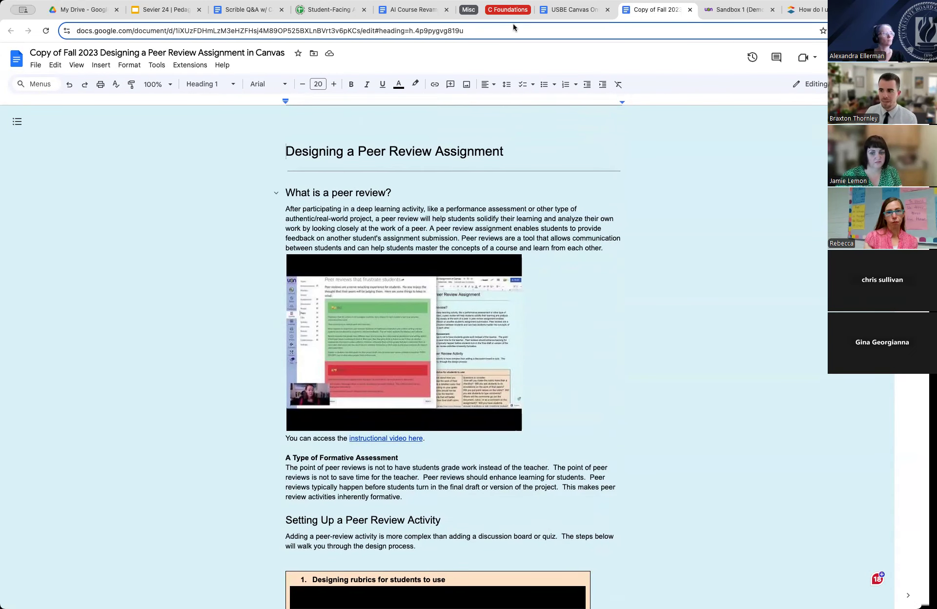
pyautogui.press('super+w')
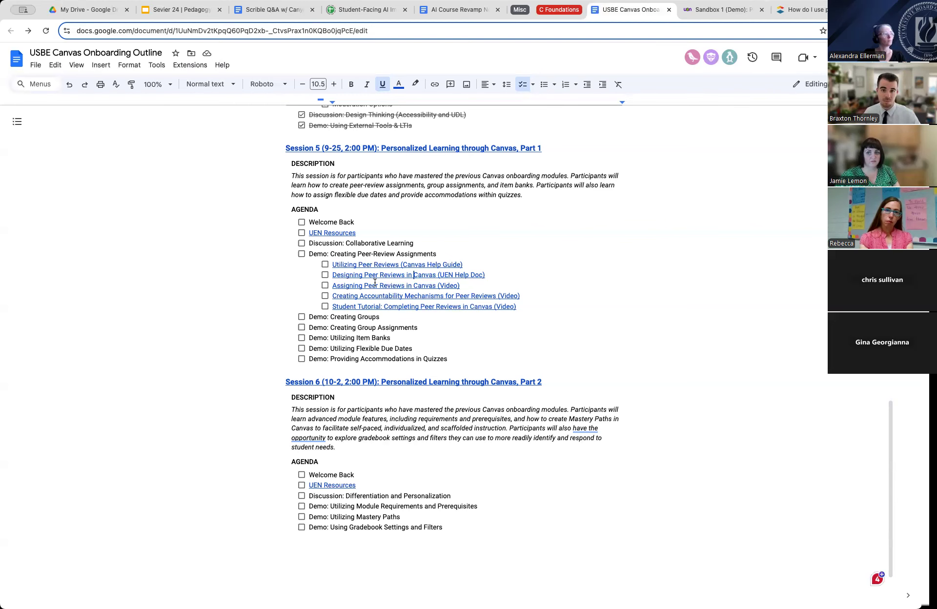
# Switch back to the Canvas sandbox course and open its home page with the module list.
pyautogui.click(721, 10)
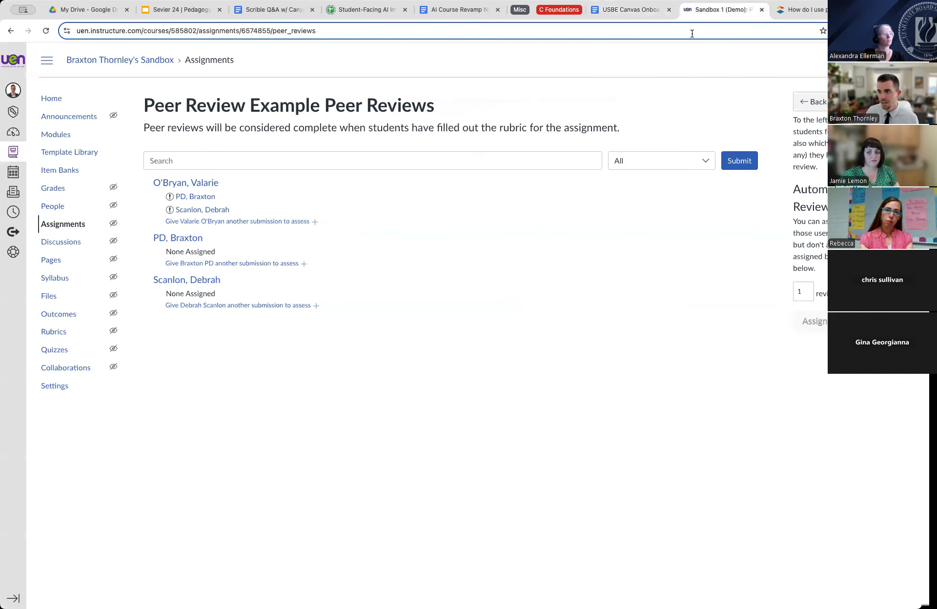
pyautogui.click(59, 136)
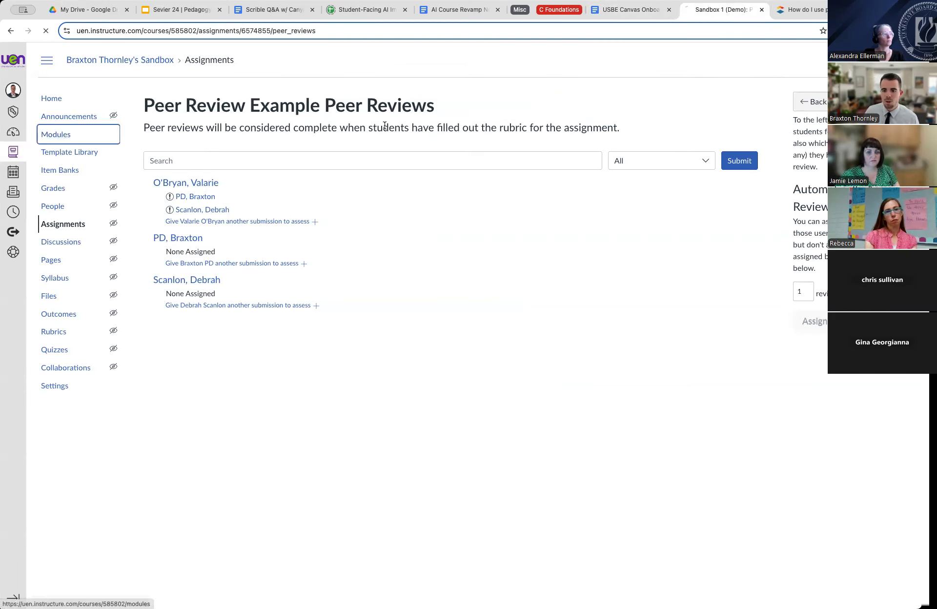
pyautogui.click(69, 102)
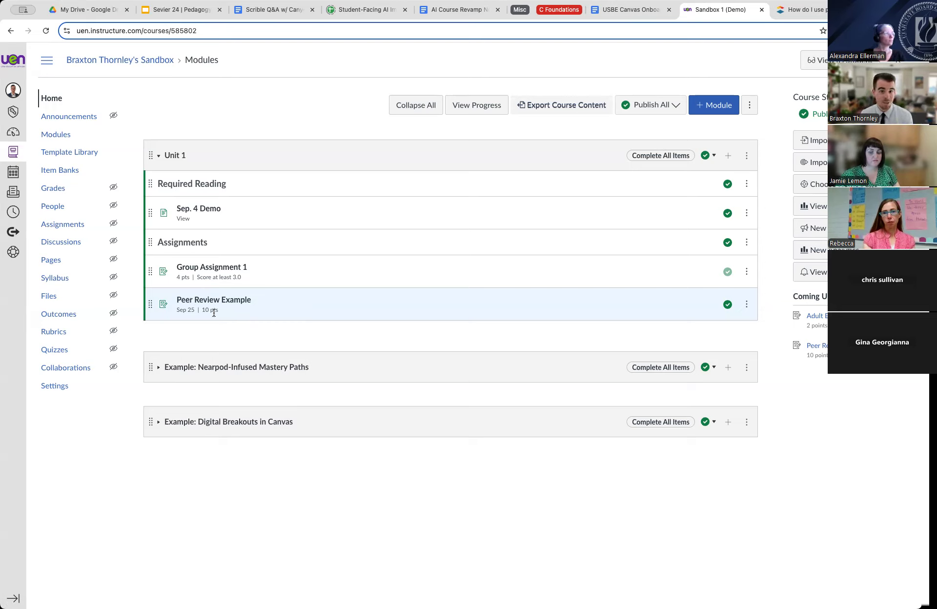
# Add a newly created assignment named "Peer Review Assignment" to the Unit 1 module.
pyautogui.click(728, 157)
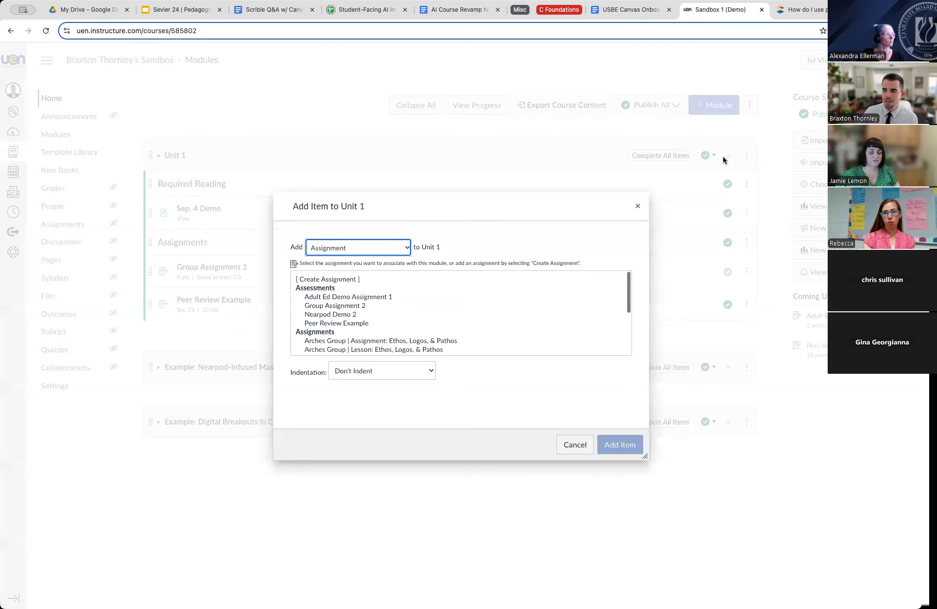
pyautogui.click(328, 281)
pyautogui.click(382, 377)
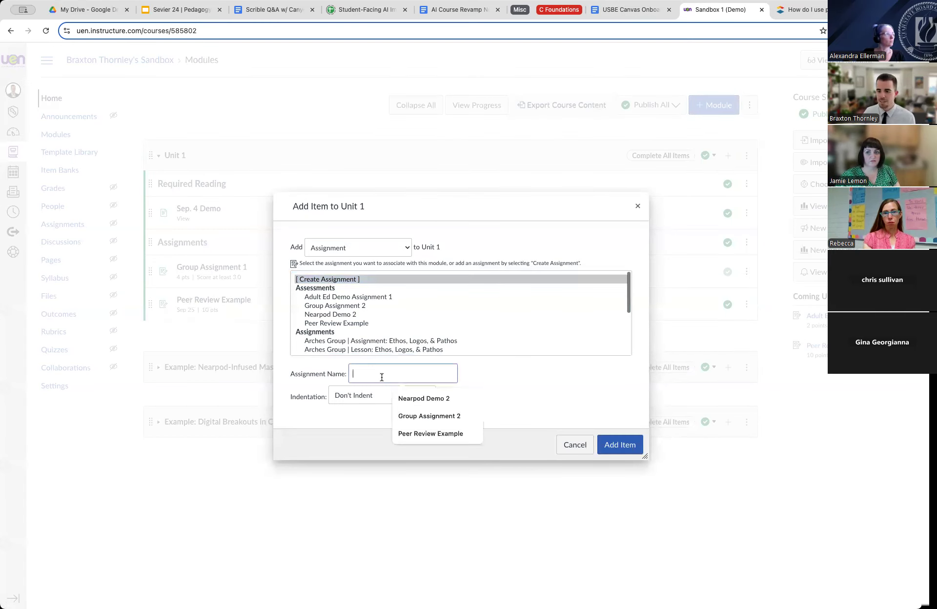
pyautogui.write('P')
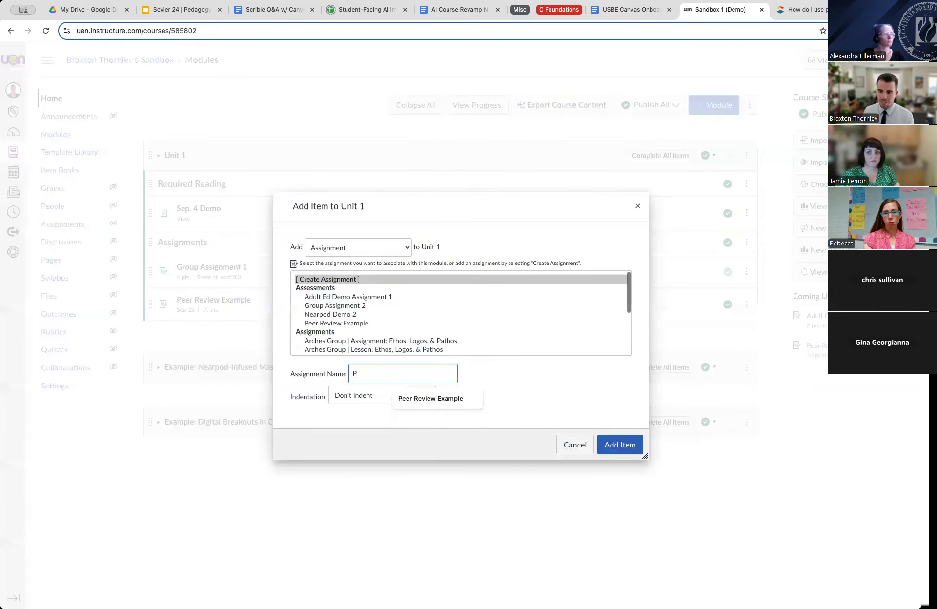
pyautogui.write('eer Review')
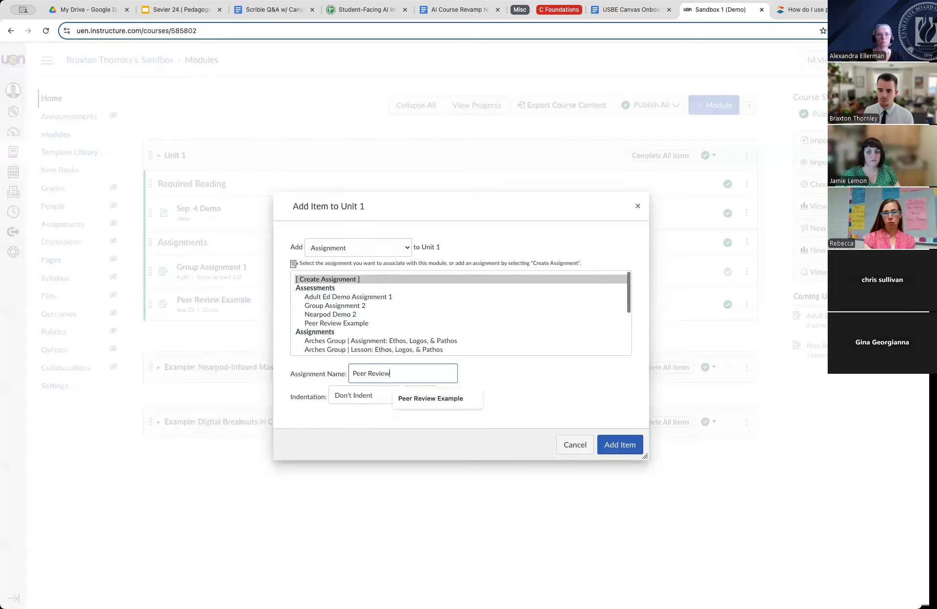
pyautogui.write(' Assignment')
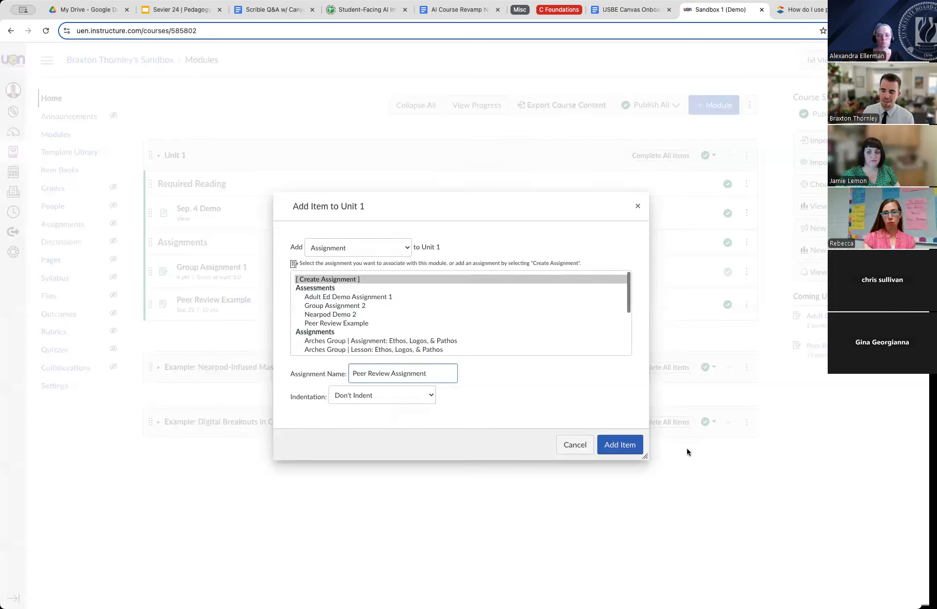
pyautogui.click(621, 445)
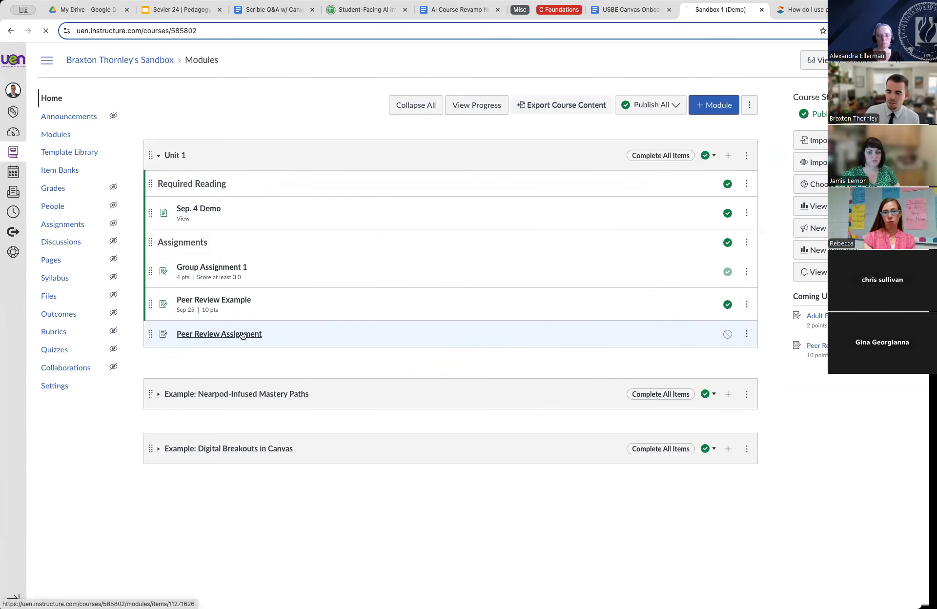
# Edit the Peer Review Assignment and enter the description "Submit a screenshot of your feedback from your peer reviews.".
pyautogui.click(247, 333)
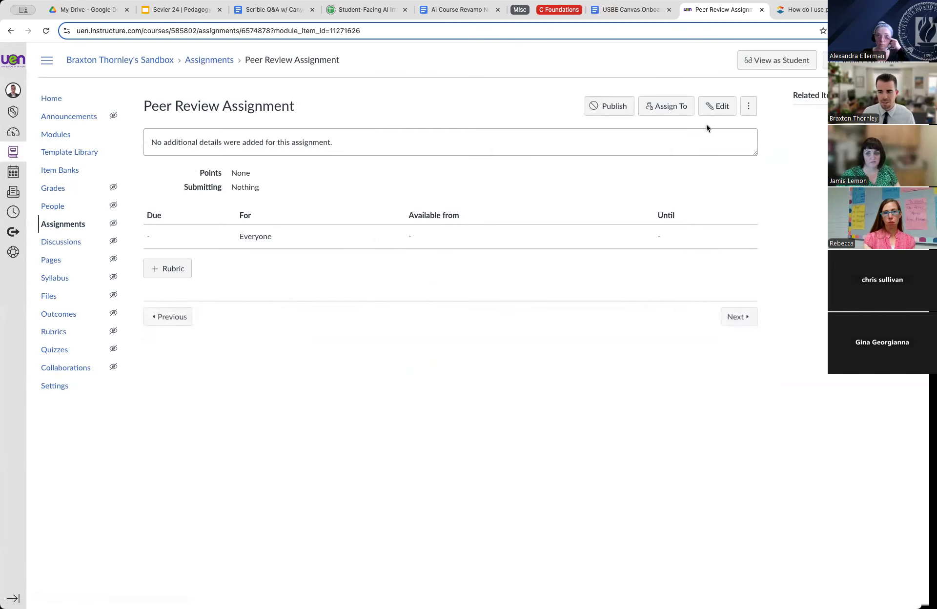
pyautogui.click(717, 106)
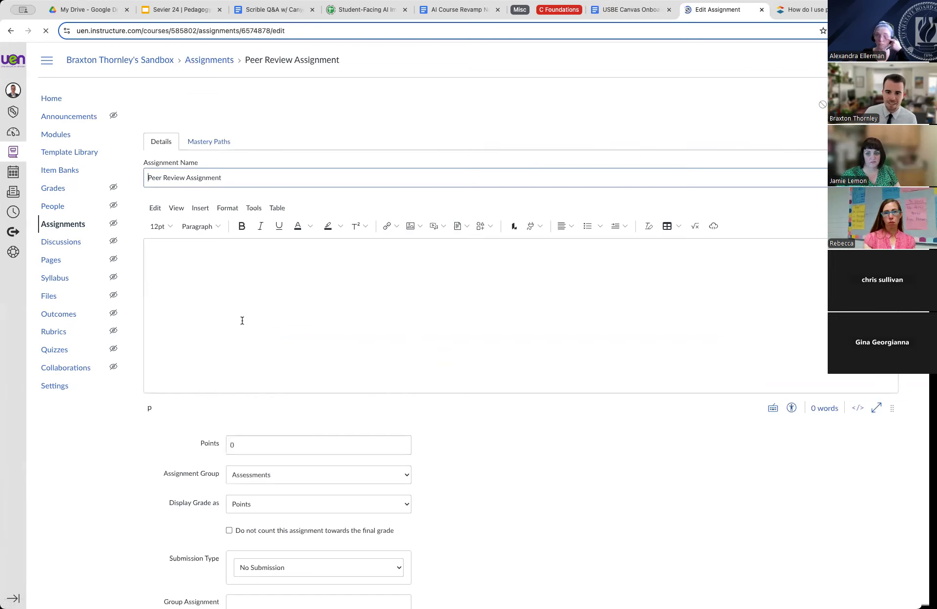
pyautogui.click(218, 284)
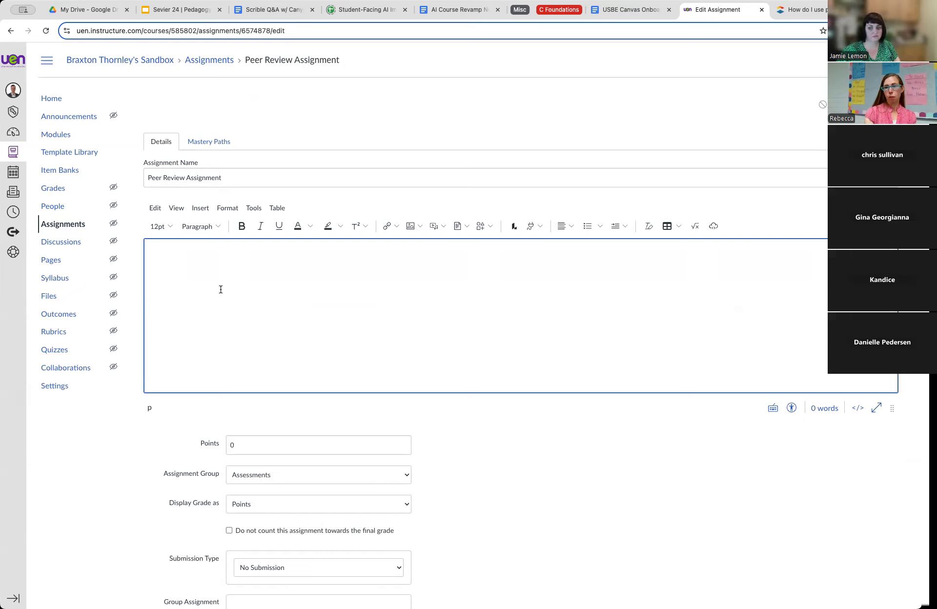
pyautogui.write('Submi')
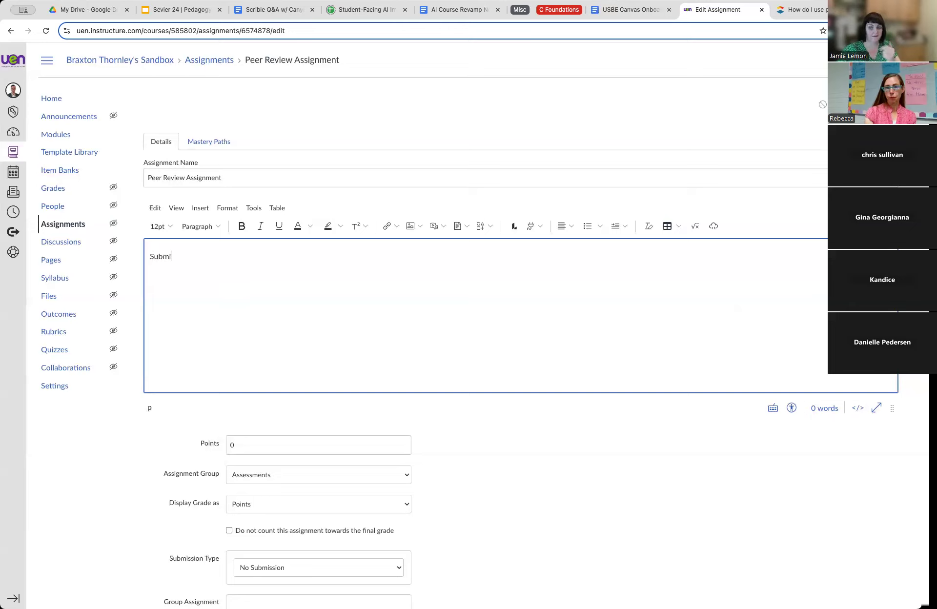
pyautogui.write('t a screenshot ')
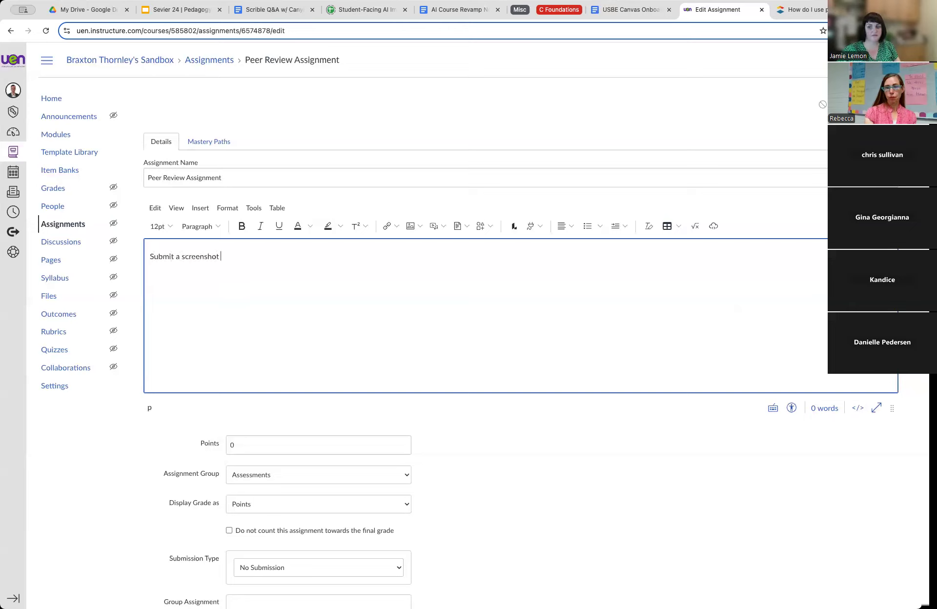
pyautogui.write('of your feedback from your pee')
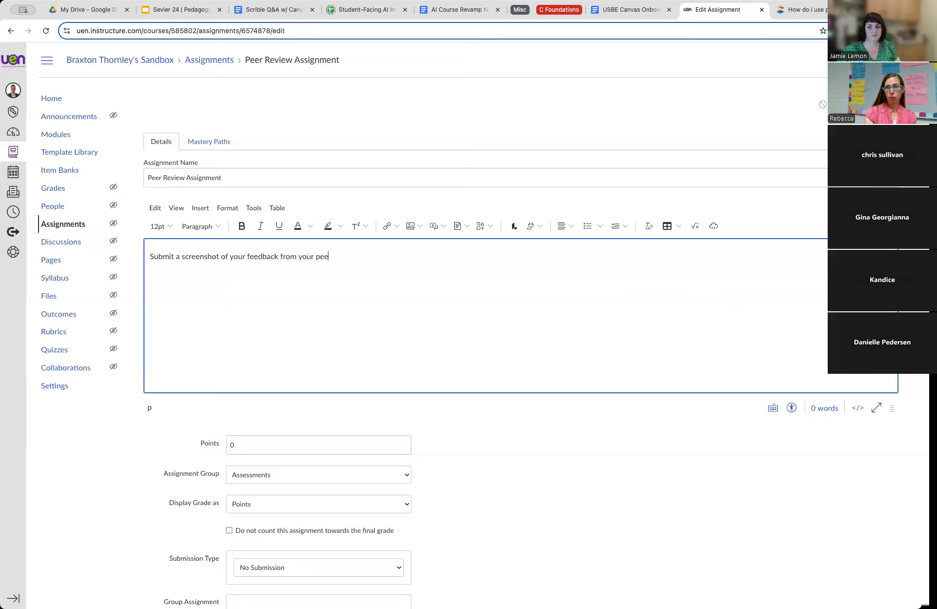
pyautogui.write('r reviews.')
# Set the assignment's points to 5, save and publish it, and return to the course's module list.
pyautogui.click(297, 448)
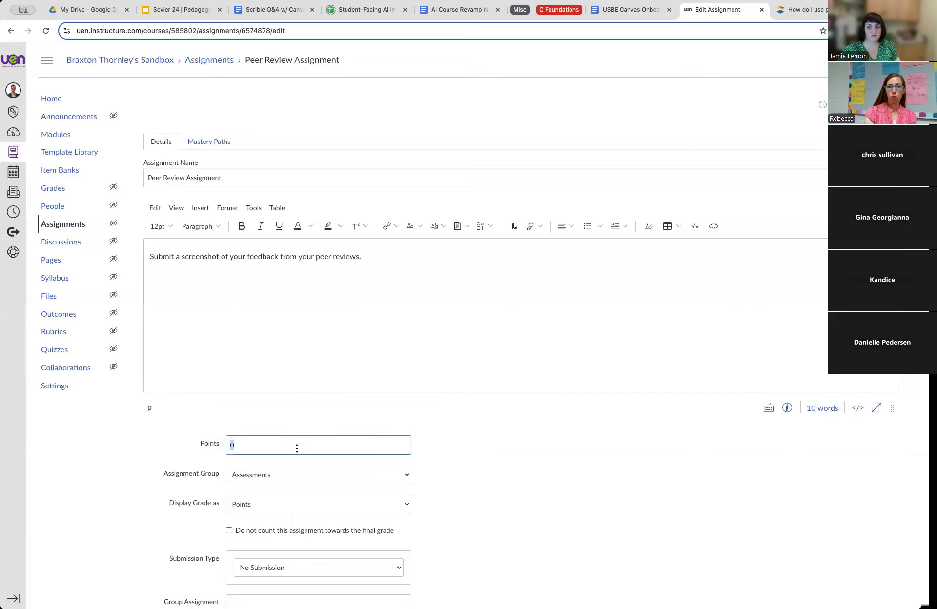
pyautogui.write('1')
pyautogui.scroll(-10, 506, 145)
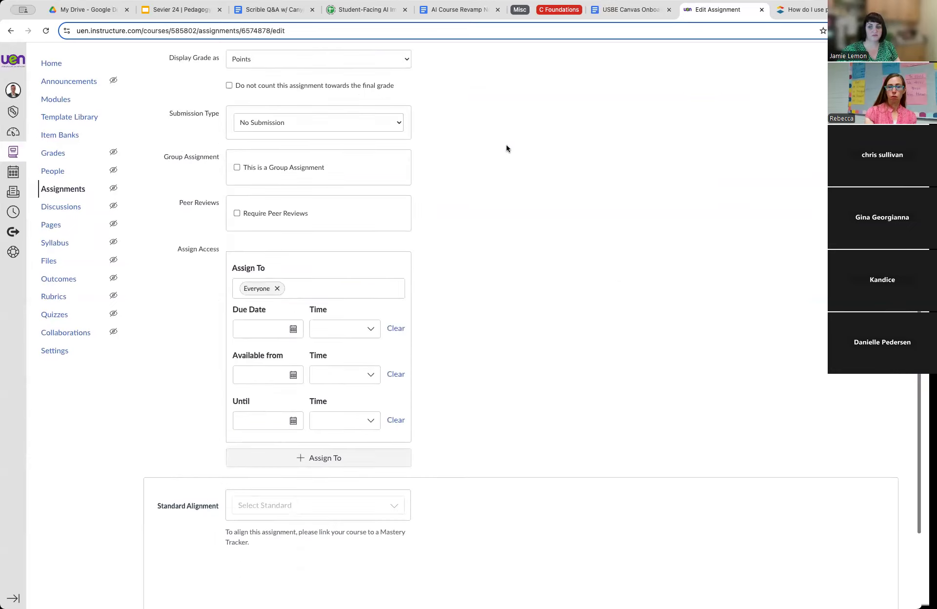
pyautogui.click(844, 579)
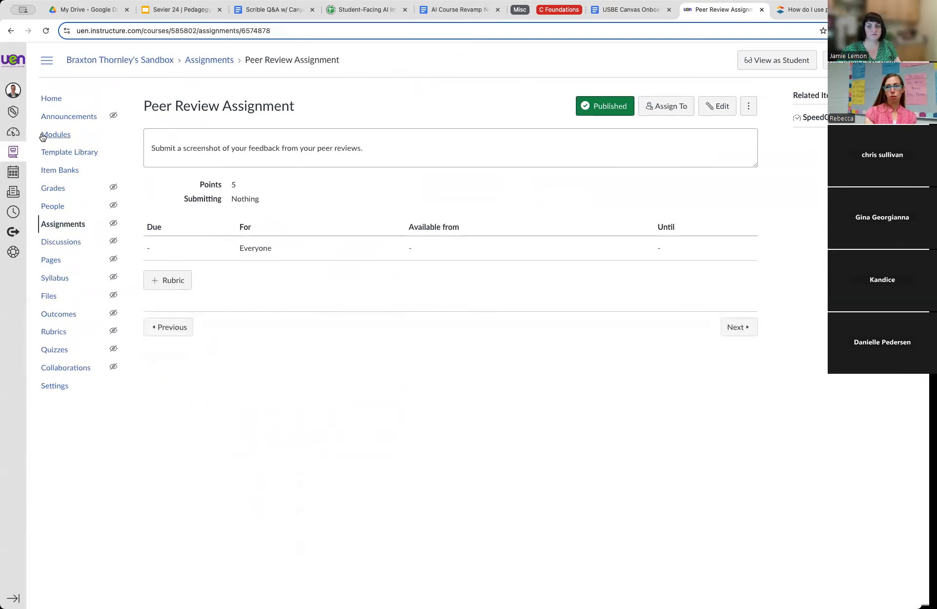
pyautogui.click(44, 136)
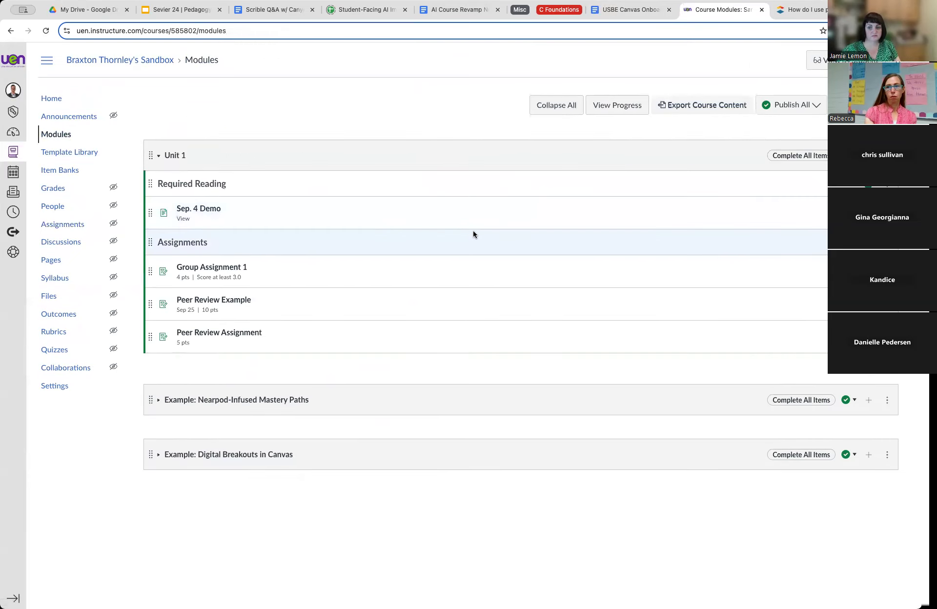
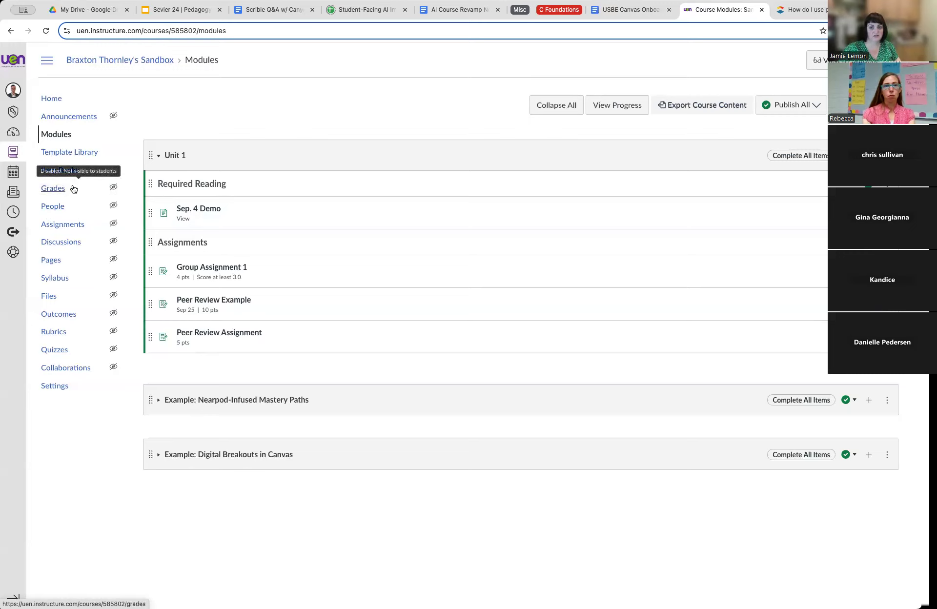
# Open the course's people list and start a new group set named "Final Project".
pyautogui.click(57, 208)
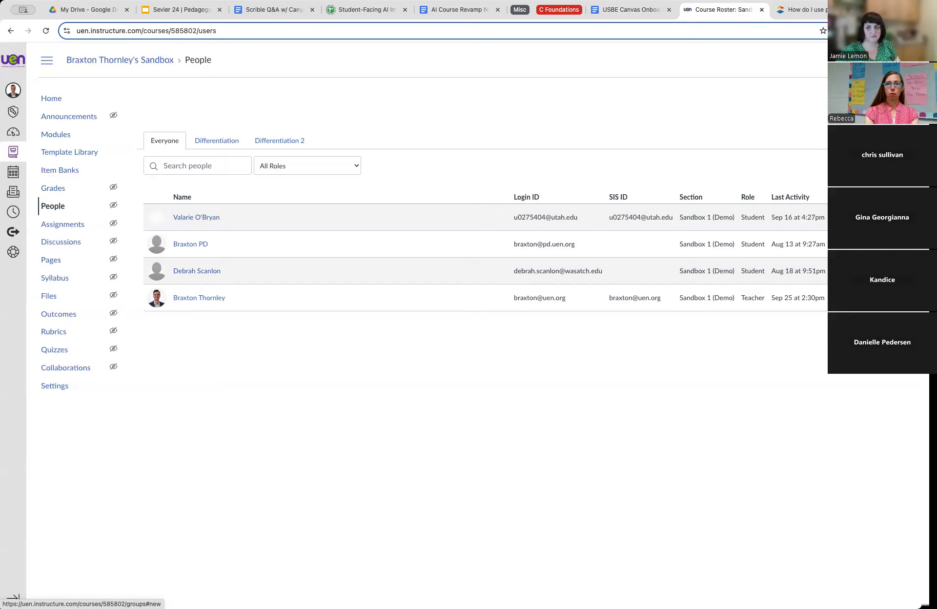
pyautogui.click(873, 100)
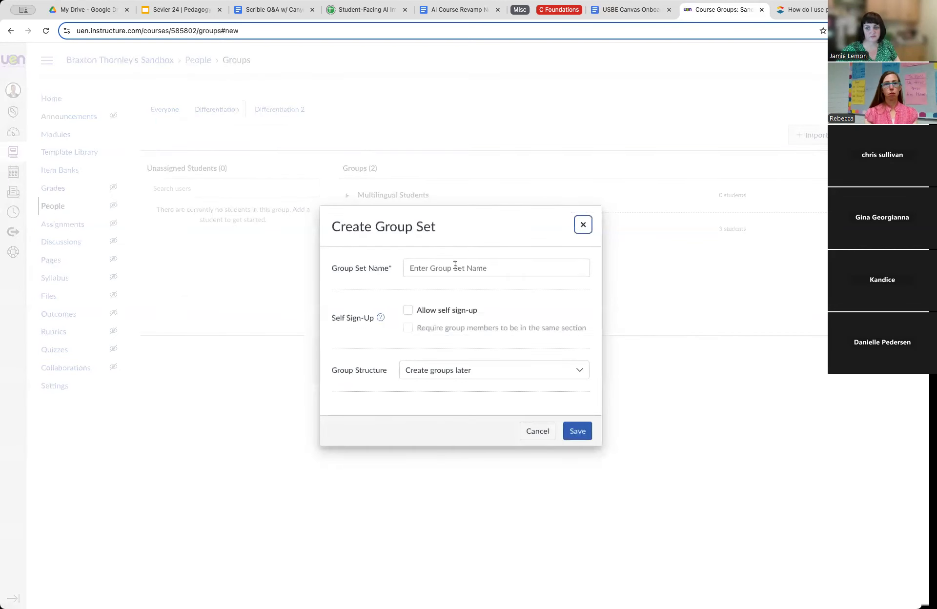
pyautogui.click(444, 271)
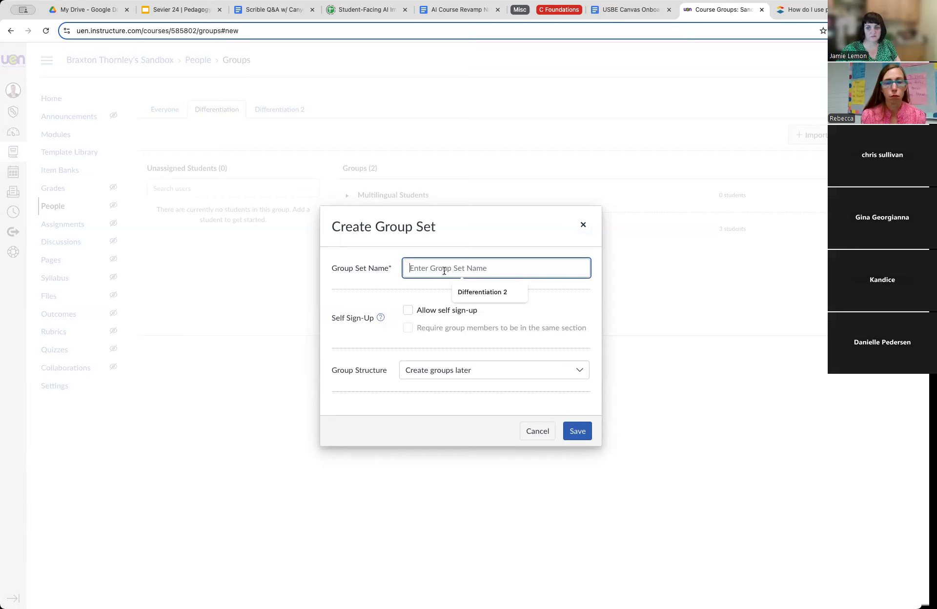
pyautogui.write('Final P')
pyautogui.write('roject')
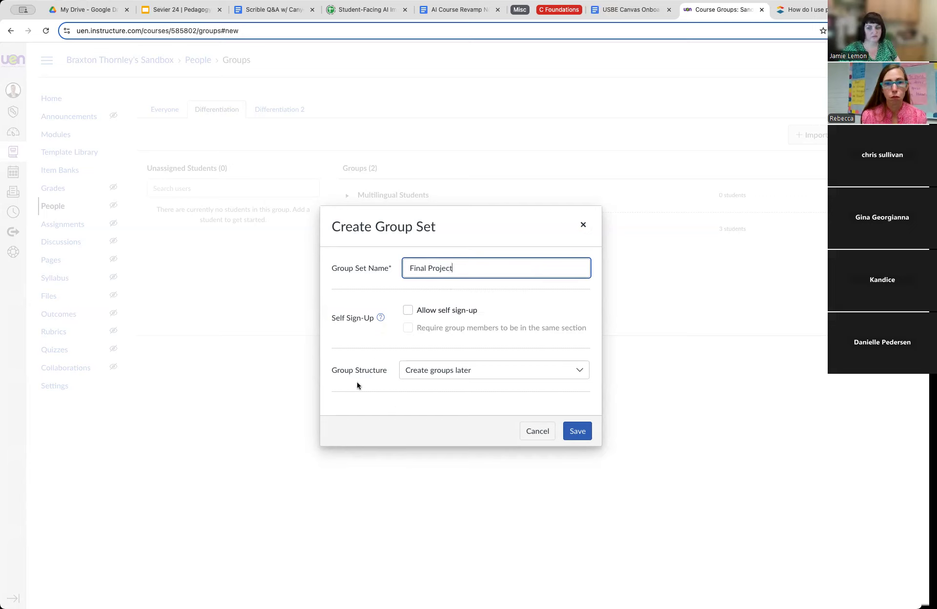
# Try the options for splitting students by number of groups or students per group, and toggle automatic group leader assignment on and off.
pyautogui.click(415, 373)
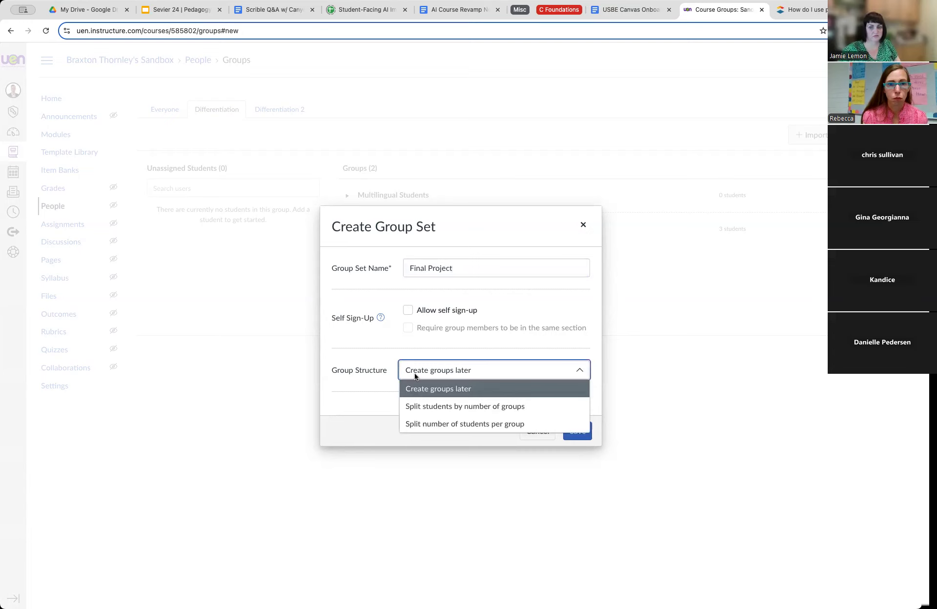
pyautogui.click(425, 413)
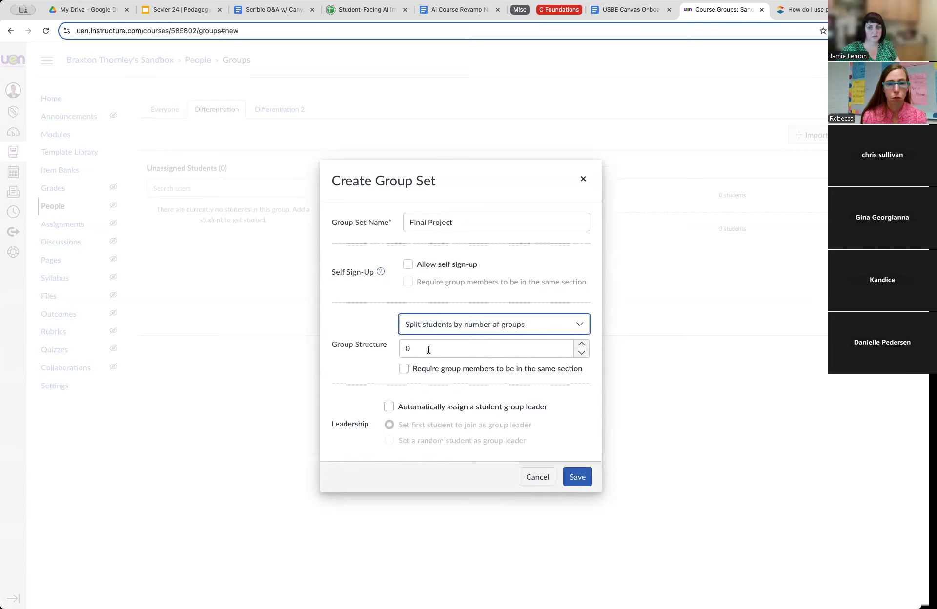
pyautogui.press('Tab')
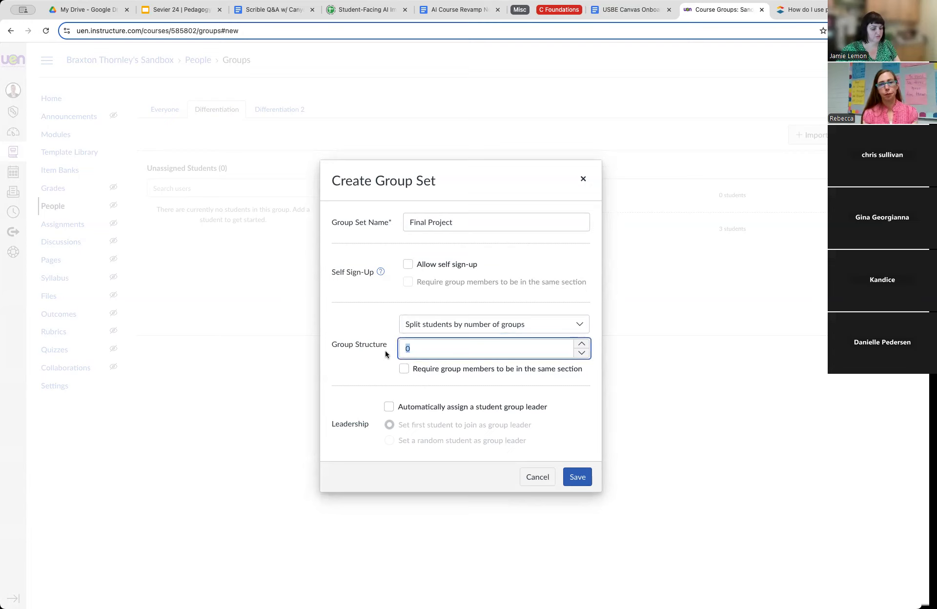
pyautogui.write('5')
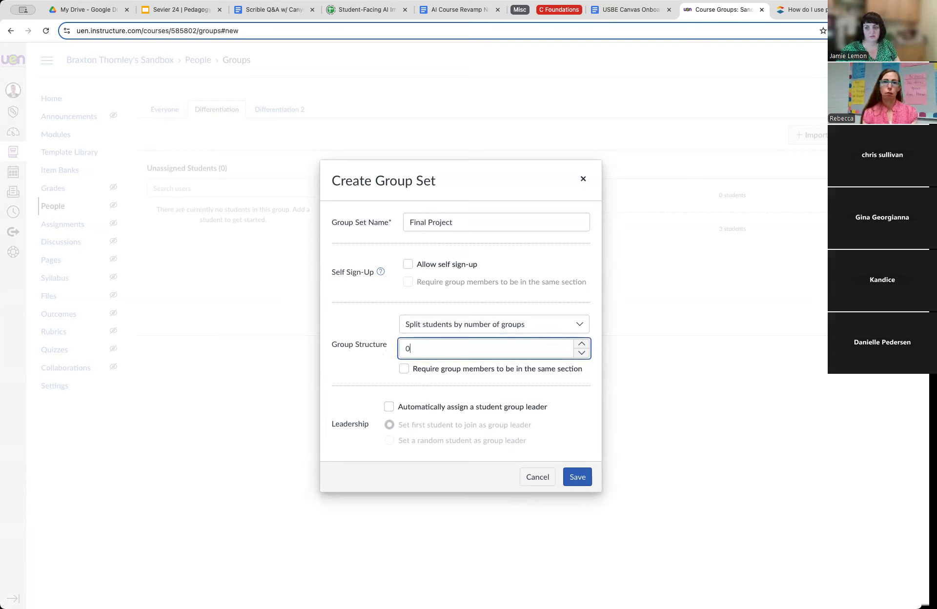
pyautogui.click(441, 322)
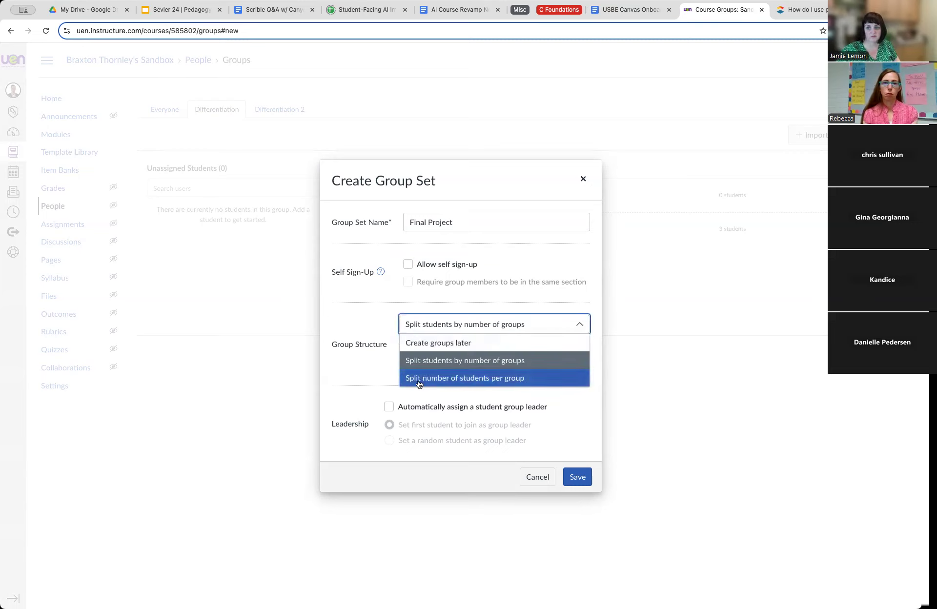
pyautogui.click(419, 380)
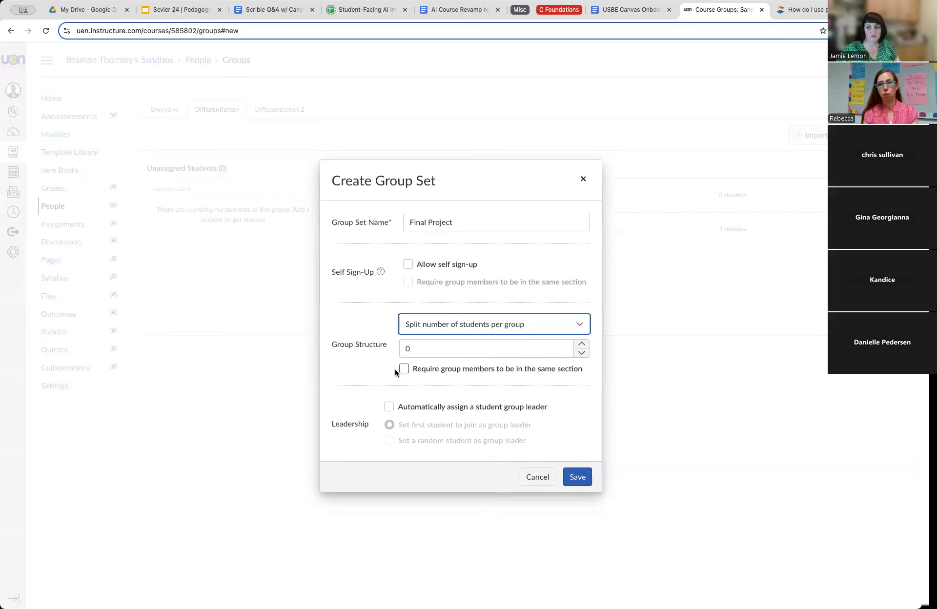
pyautogui.click(388, 408)
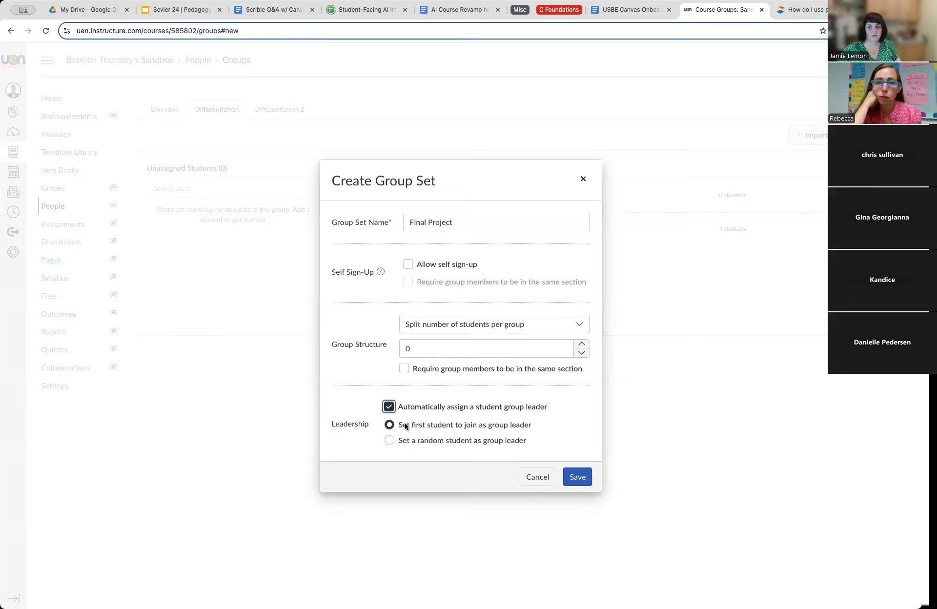
pyautogui.click(390, 407)
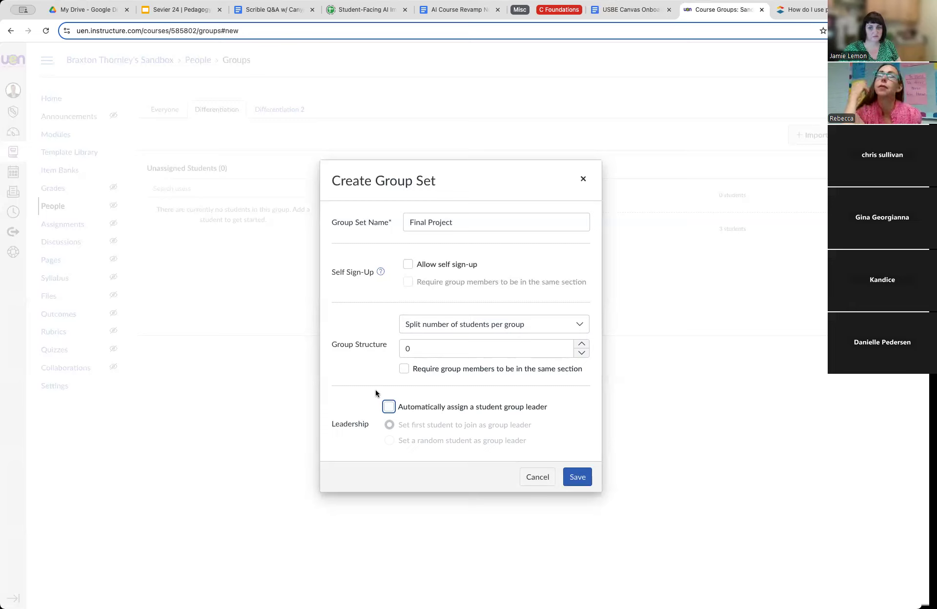
# Set the group structure to "Create groups later" and save the Final Project group set.
pyautogui.click(429, 324)
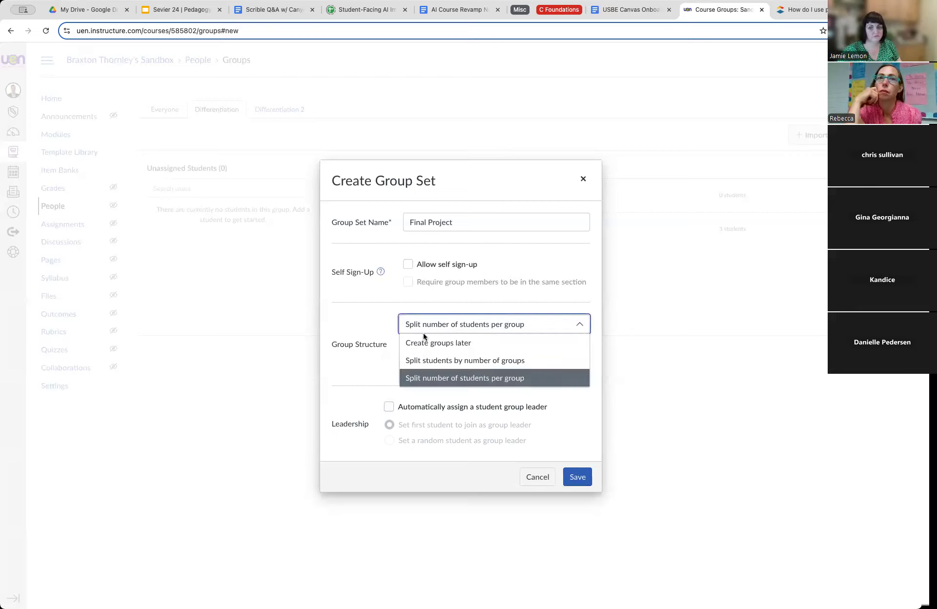
pyautogui.click(405, 344)
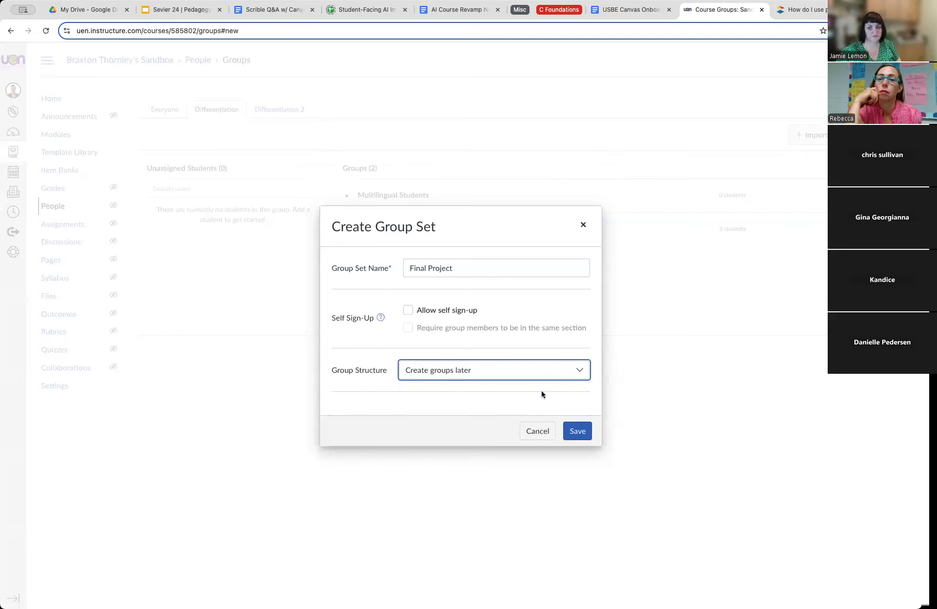
pyautogui.click(586, 434)
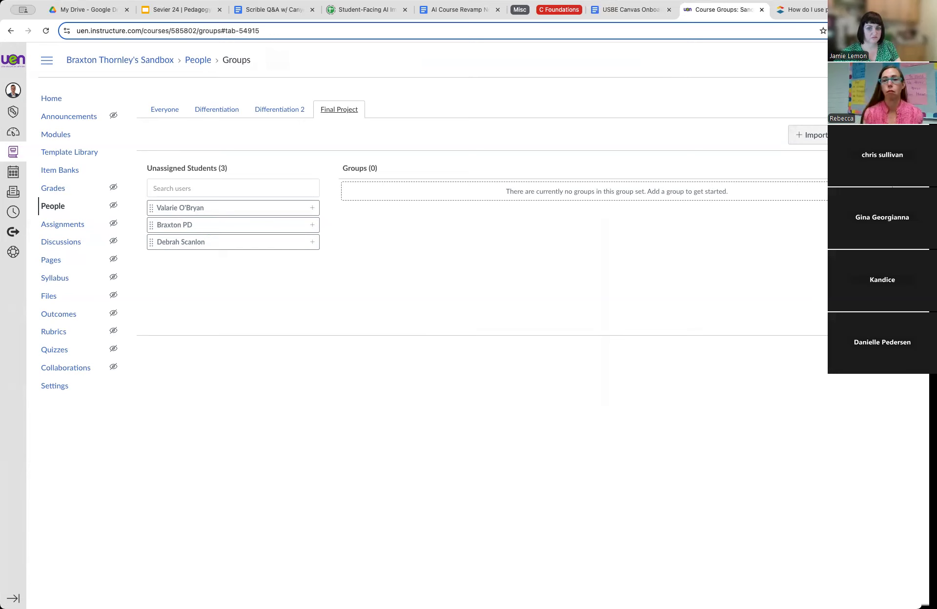
# Add a group named "Blue Group" with a membership limit of 4 to the Final Project group set.
pyautogui.click(863, 135)
pyautogui.click(429, 314)
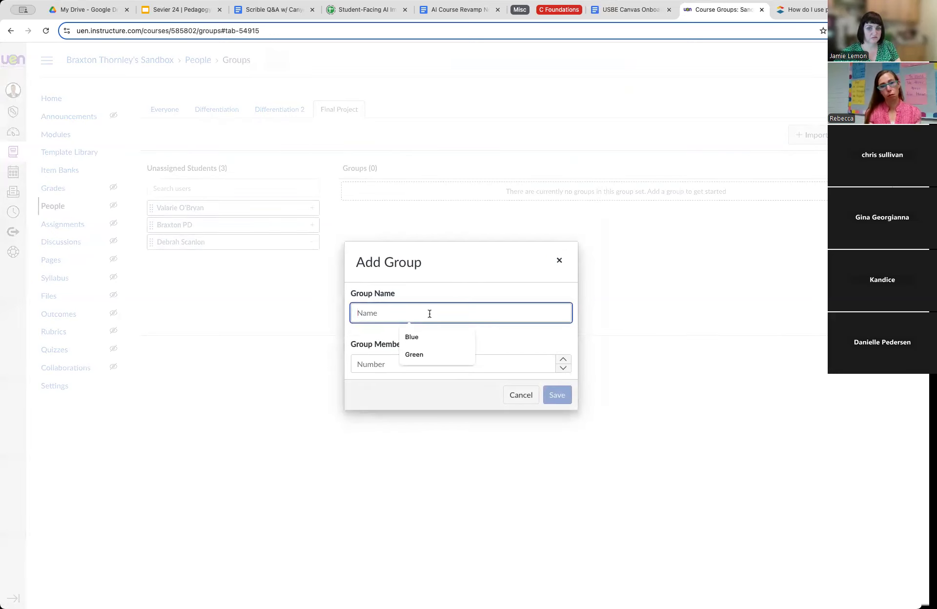
pyautogui.write('Blue Group')
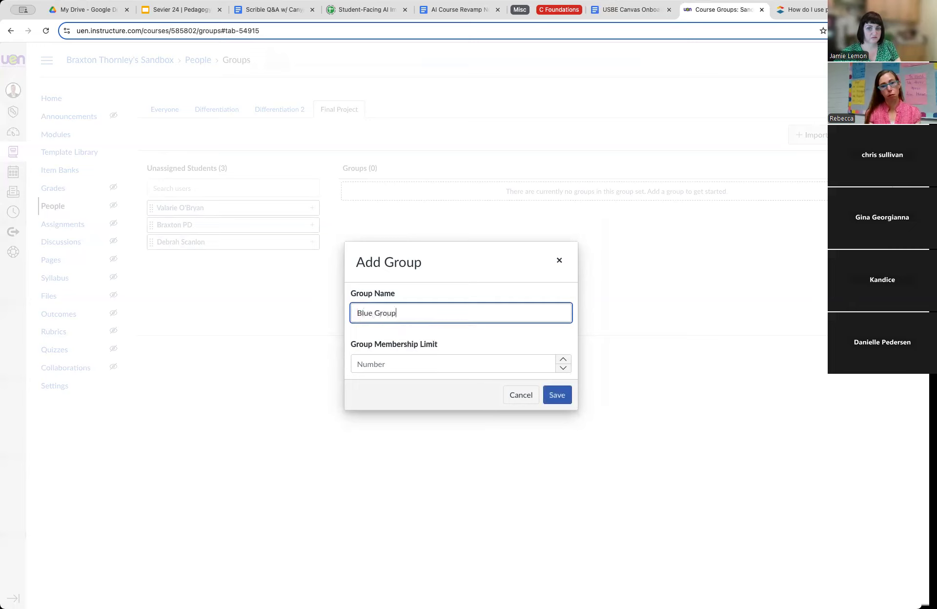
pyautogui.click(383, 366)
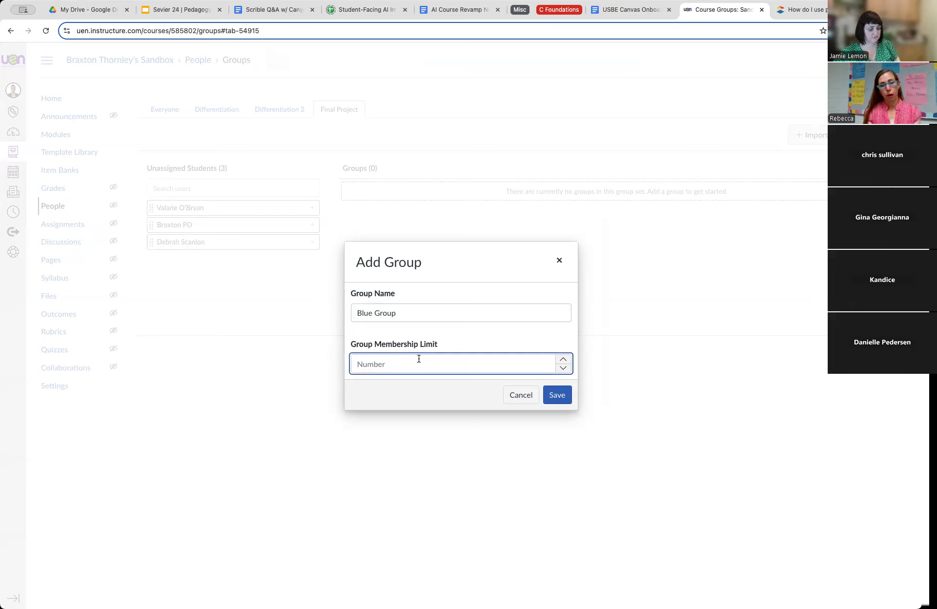
pyautogui.write('4')
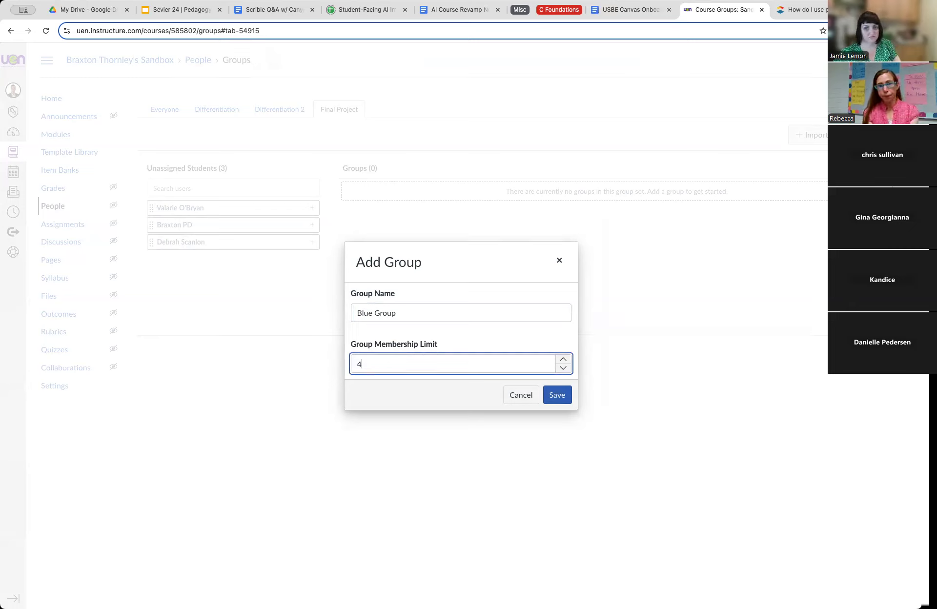
pyautogui.click(557, 396)
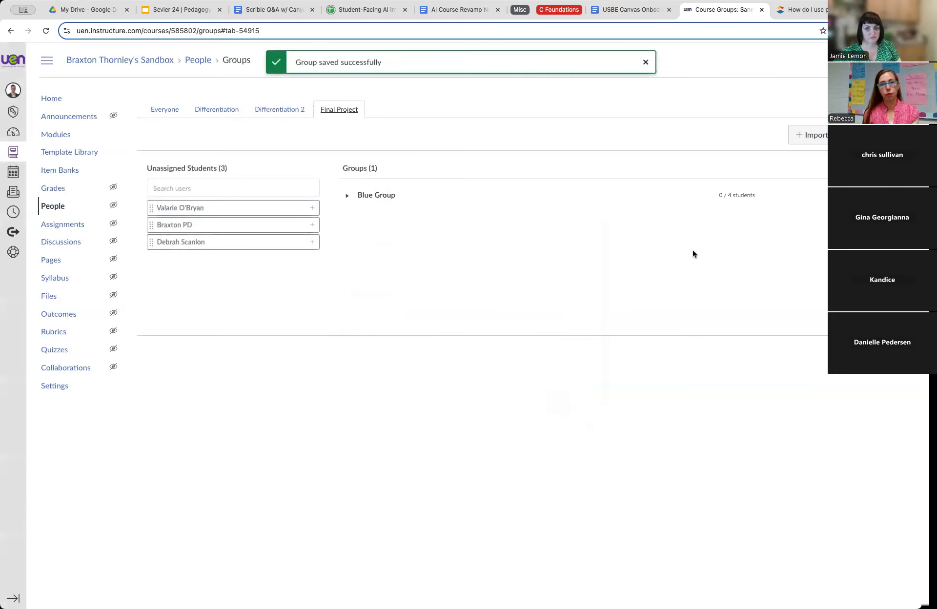
# Add a group named "Green Group" with a membership limit of 4 to the Final Project group set.
pyautogui.click(794, 135)
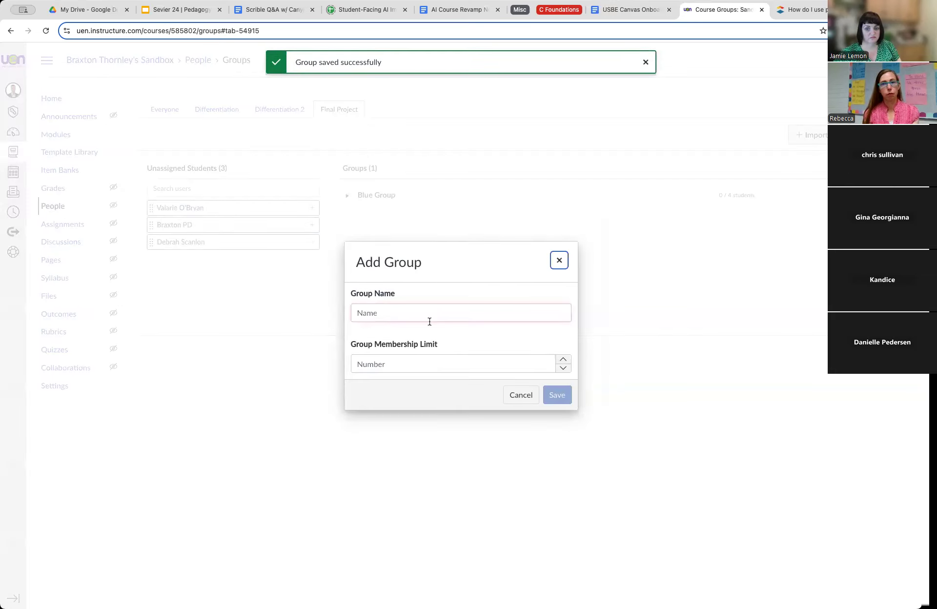
pyautogui.click(422, 313)
pyautogui.write('Gre')
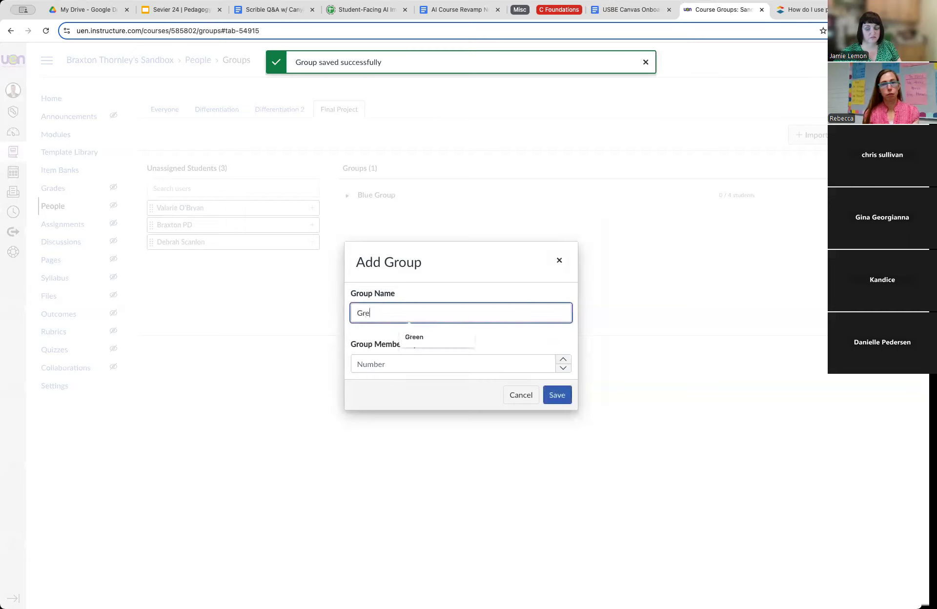
pyautogui.write('en Group')
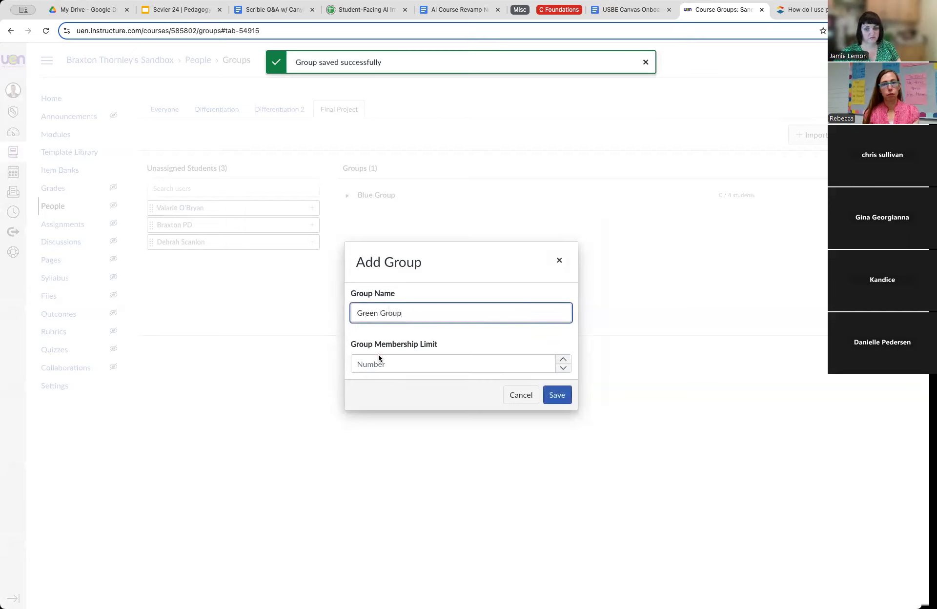
pyautogui.click(377, 361)
pyautogui.write('4')
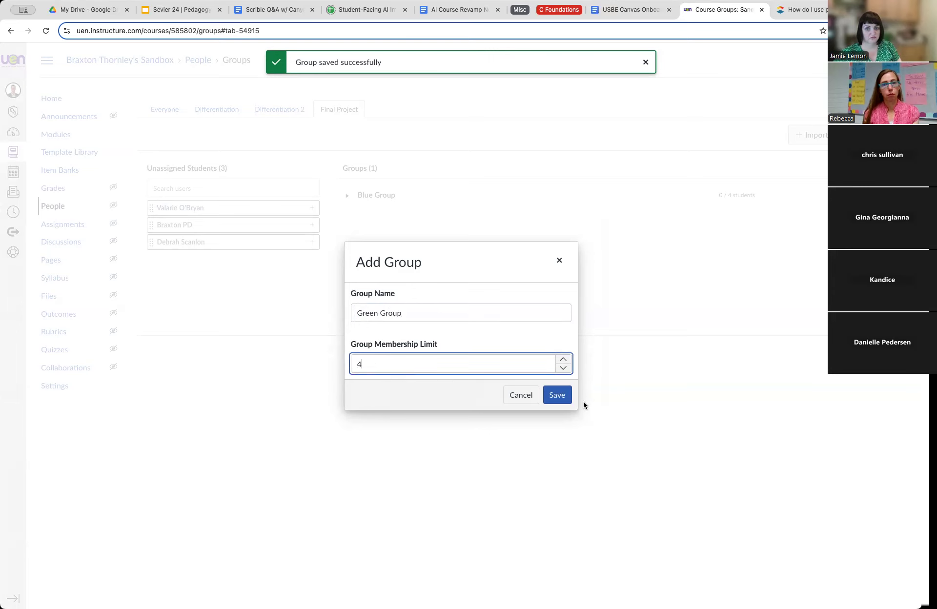
pyautogui.click(561, 395)
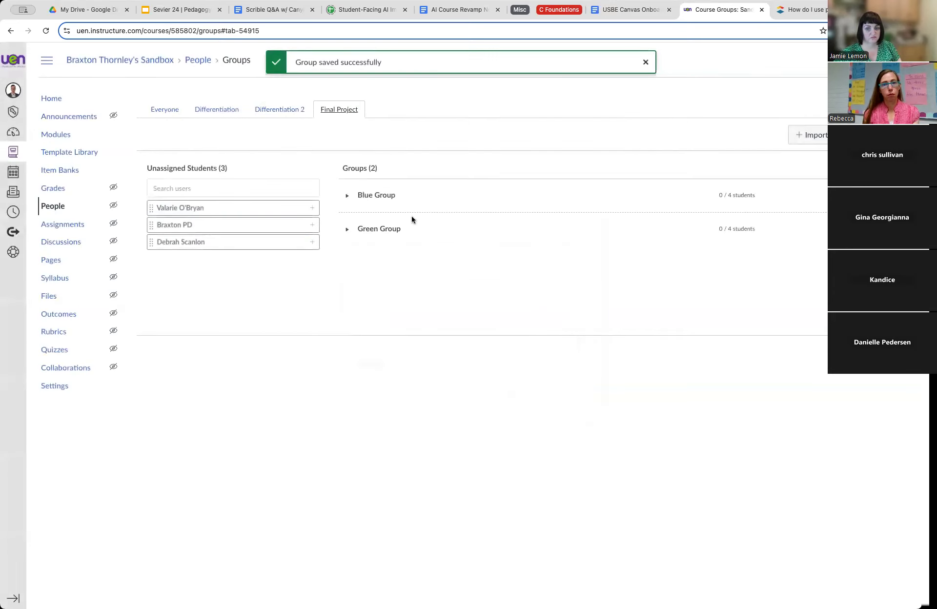
# Expand both groups and assign the first and third listed students to Blue Group and the second to Green Group.
pyautogui.click(346, 197)
pyautogui.click(386, 265)
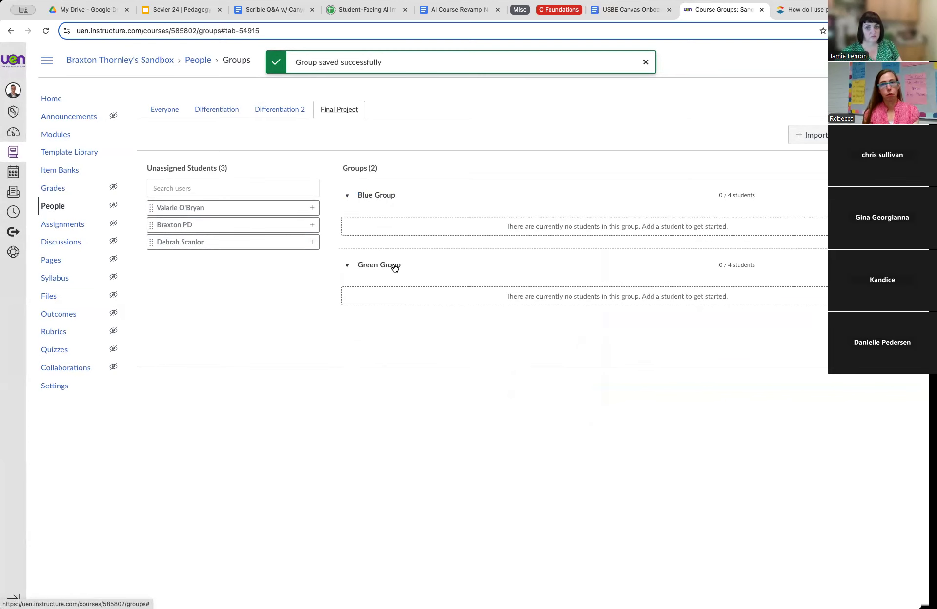
pyautogui.moveTo(314, 209); pyautogui.dragTo(364, 239)
pyautogui.moveTo(176, 208); pyautogui.dragTo(454, 290)
pyautogui.moveTo(216, 210); pyautogui.dragTo(639, 228)
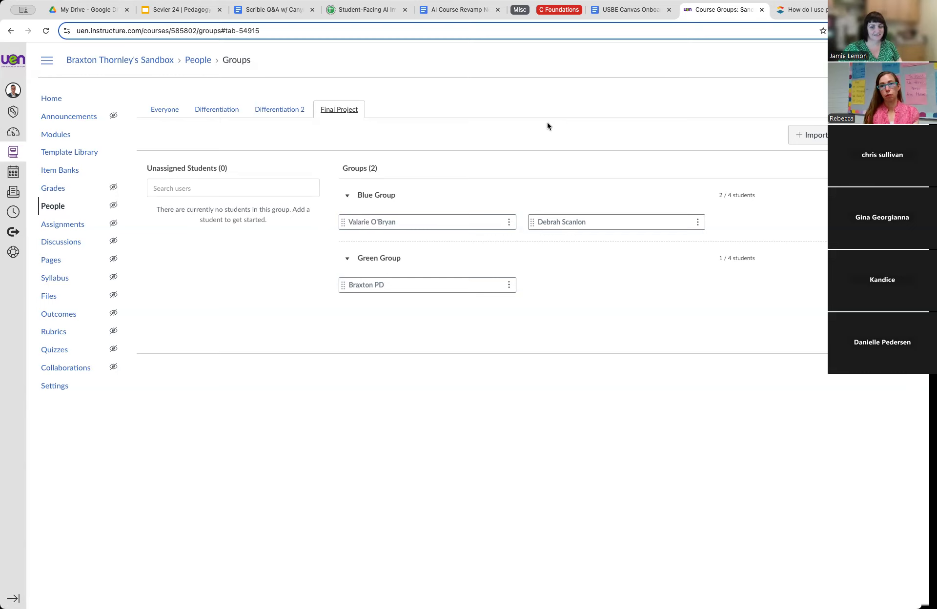
# Create another group set named "Practice Assignment" with its groups left for later creation.
pyautogui.click(859, 135)
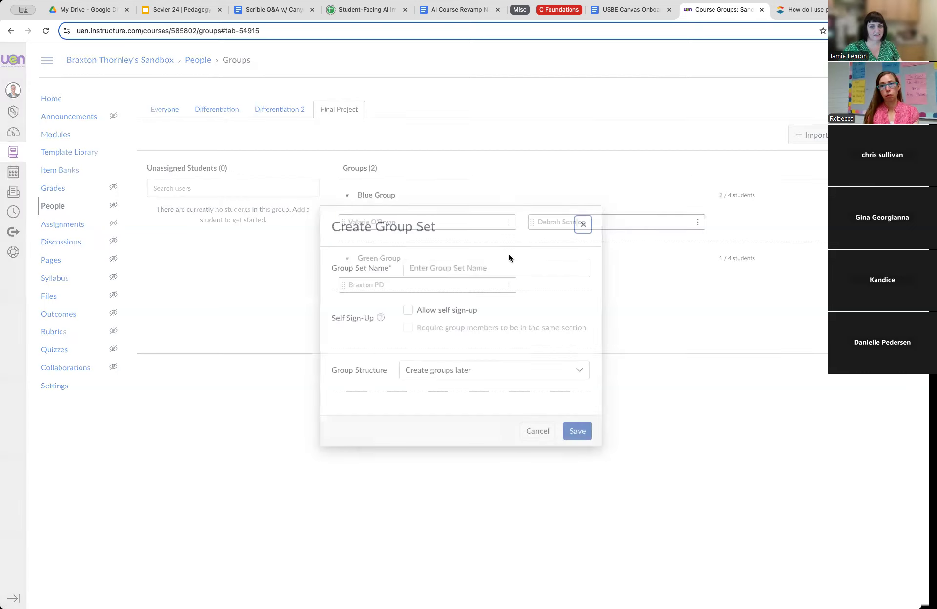
pyautogui.click(434, 265)
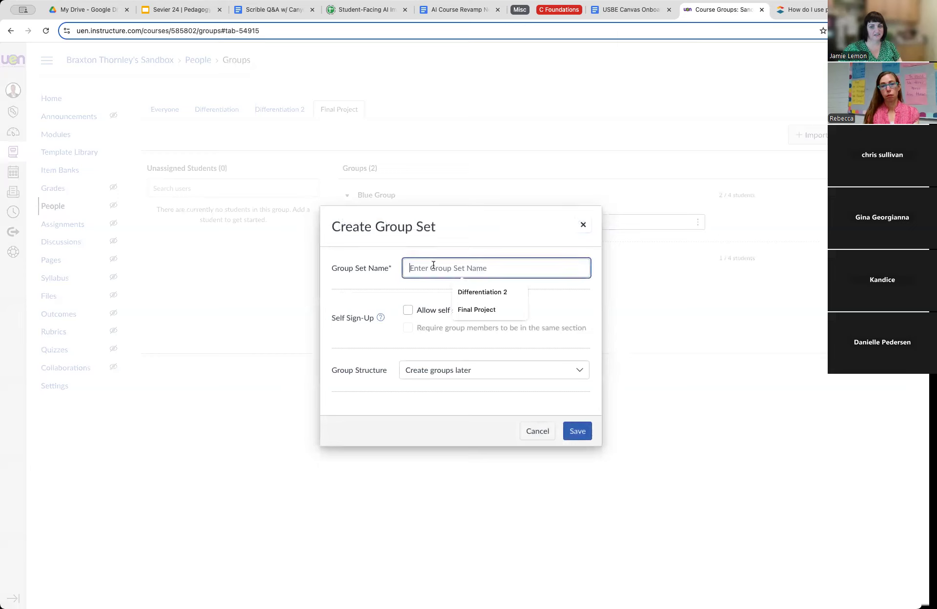
pyautogui.write('P')
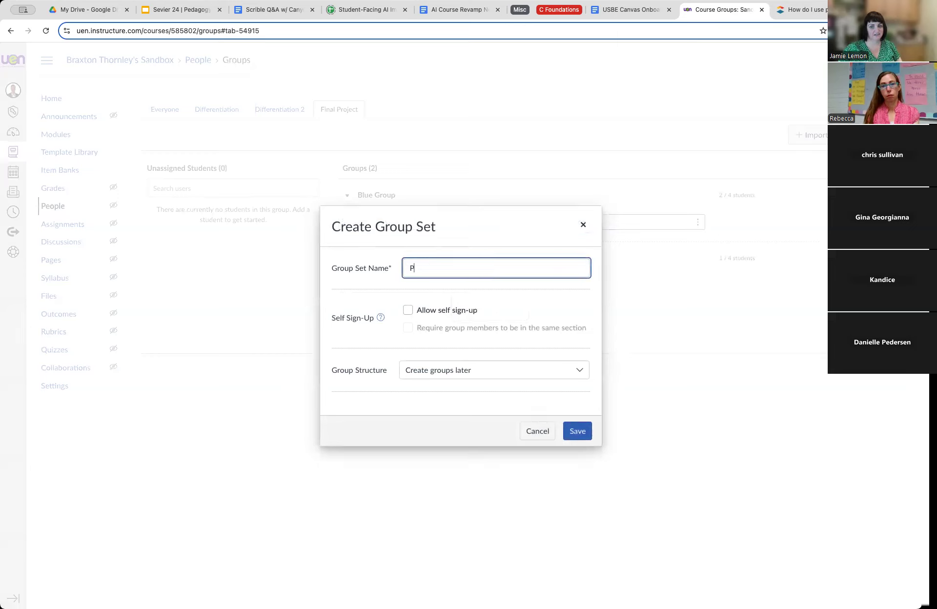
pyautogui.write('ractice Assignment')
pyautogui.click(576, 429)
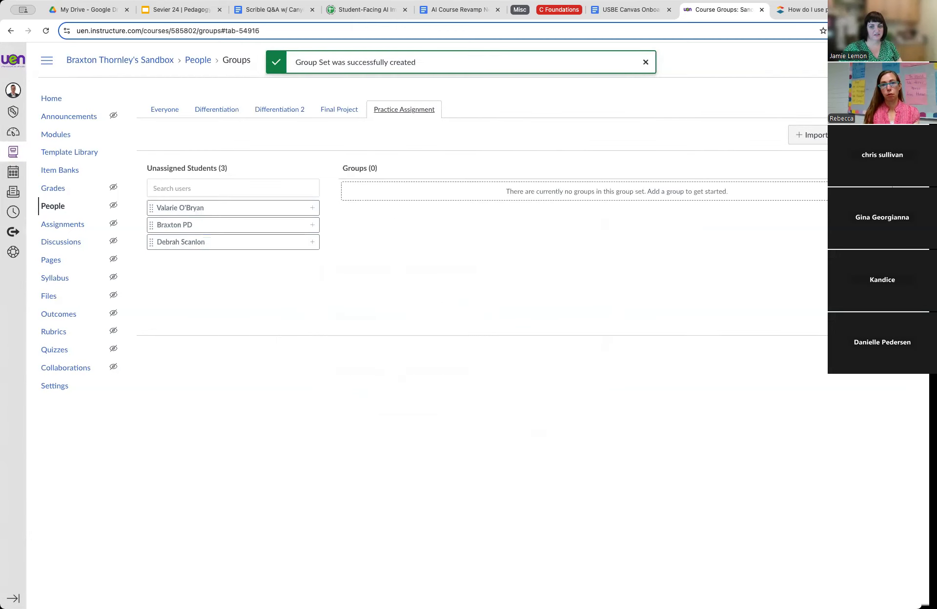
# Add two groups named "Group 1" and "Group 2" without membership limits to the Practice Assignment set.
pyautogui.click(852, 135)
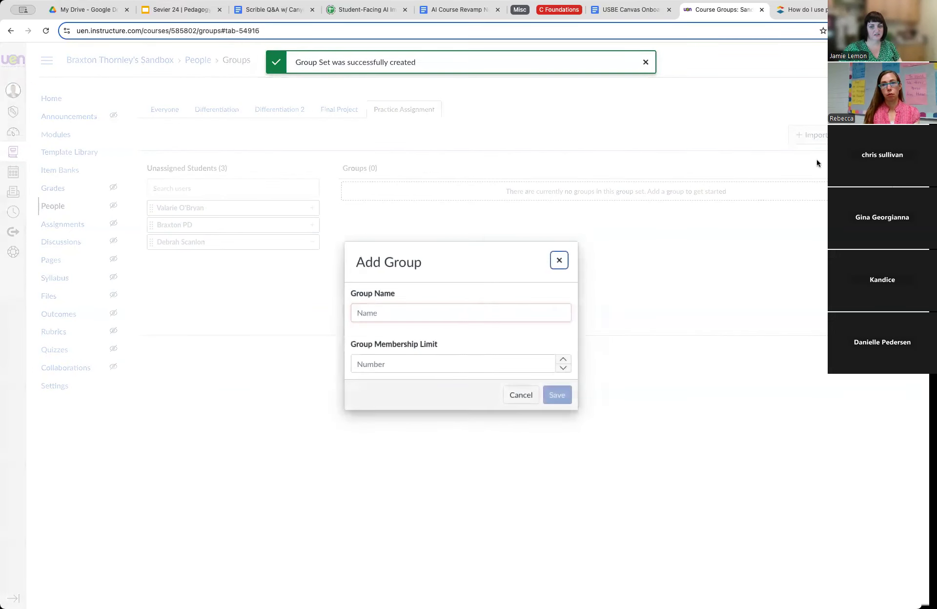
pyautogui.click(439, 305)
pyautogui.write('Group 1')
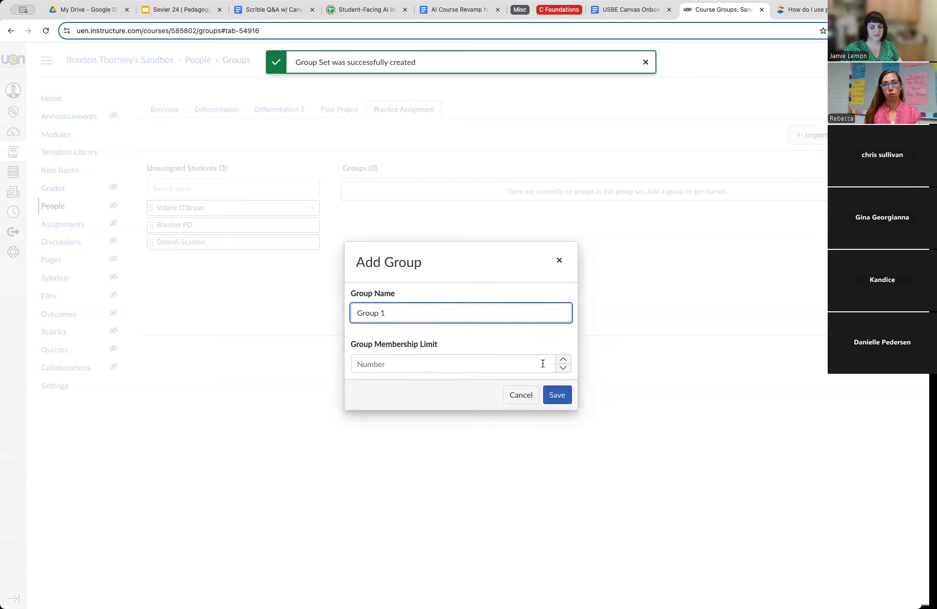
pyautogui.click(556, 396)
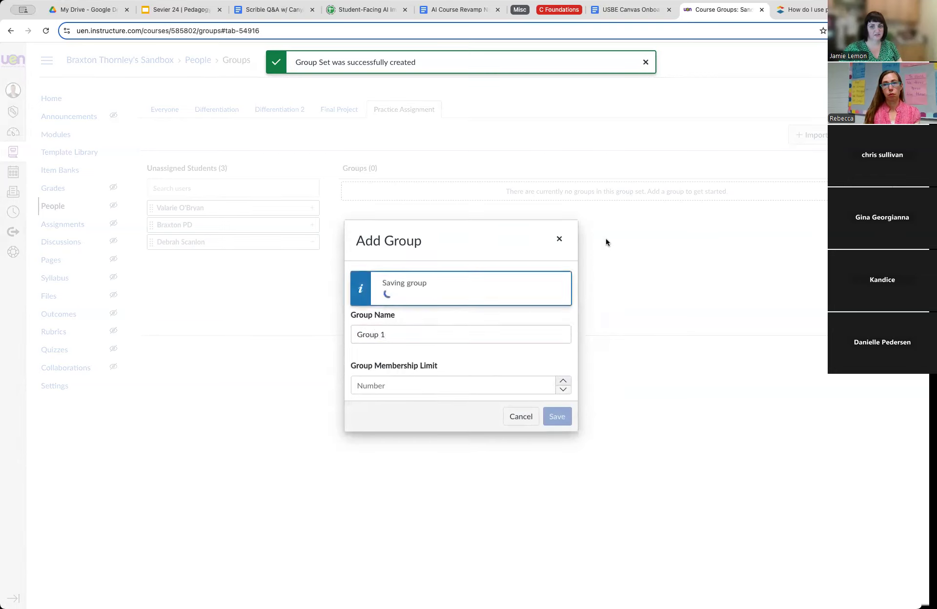
pyautogui.click(859, 135)
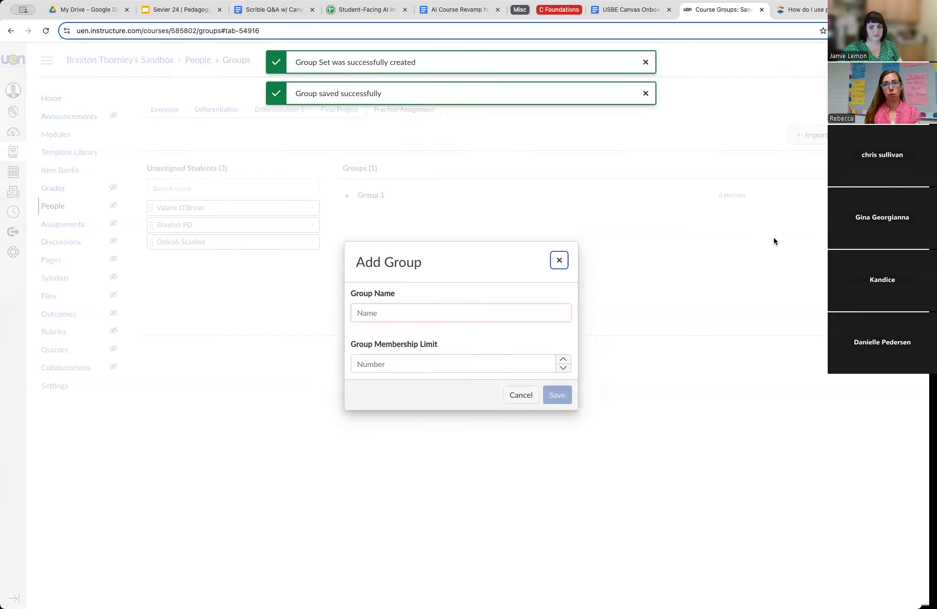
pyautogui.click(487, 315)
pyautogui.write('Group 2')
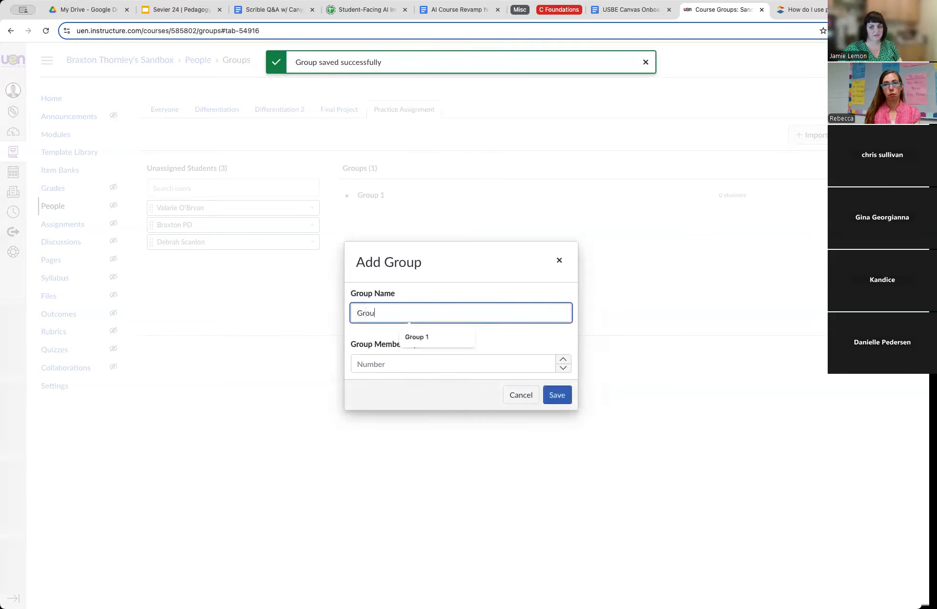
pyautogui.click(559, 400)
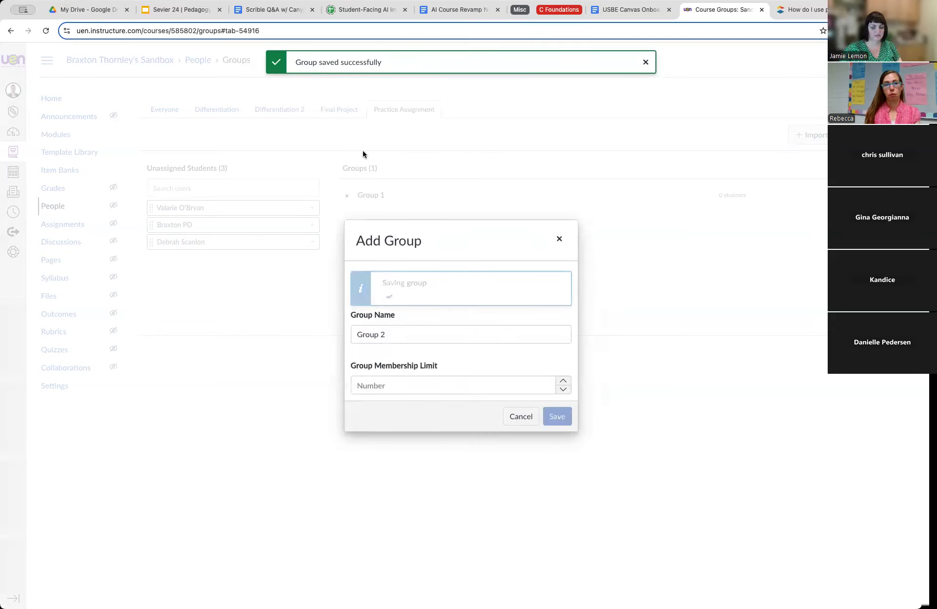
# Expand the groups and assign the first listed student to Group 1 and the other two to Group 2.
pyautogui.click(348, 265)
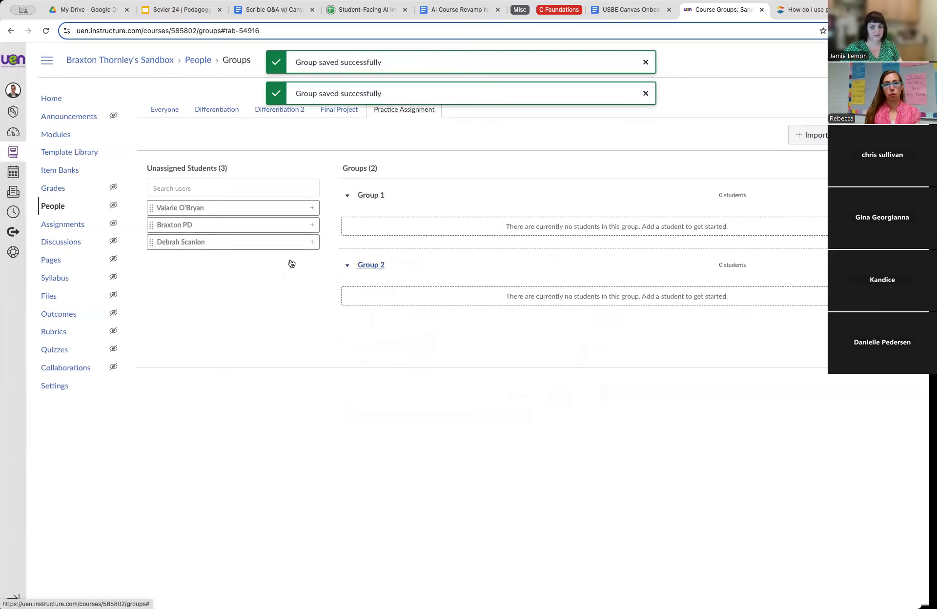
pyautogui.moveTo(212, 207); pyautogui.dragTo(451, 239)
pyautogui.moveTo(217, 211); pyautogui.dragTo(376, 283)
pyautogui.moveTo(212, 209); pyautogui.dragTo(532, 318)
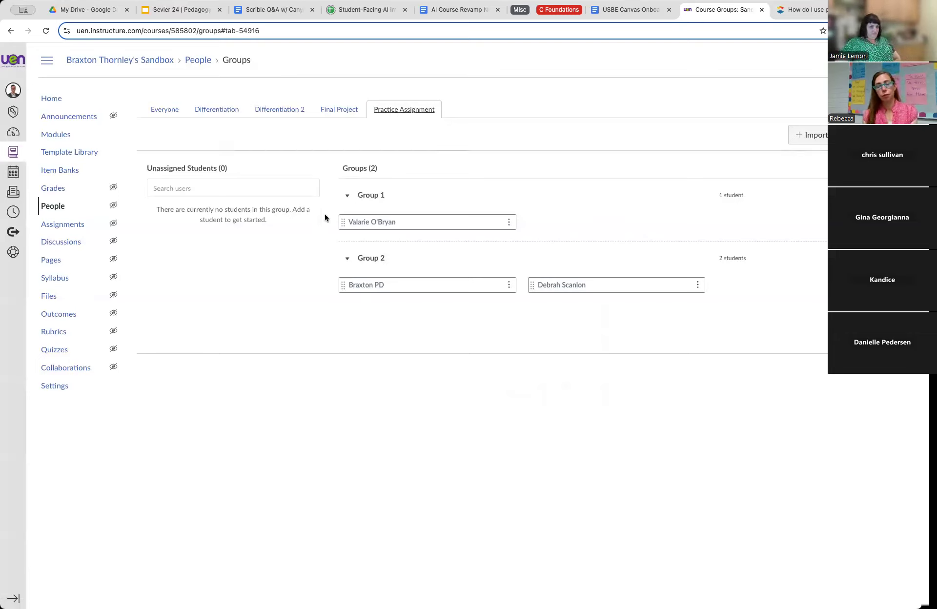
# Revisit the Final Project groups, and create a new group set named "Table Groups" without any groups yet.
pyautogui.click(338, 113)
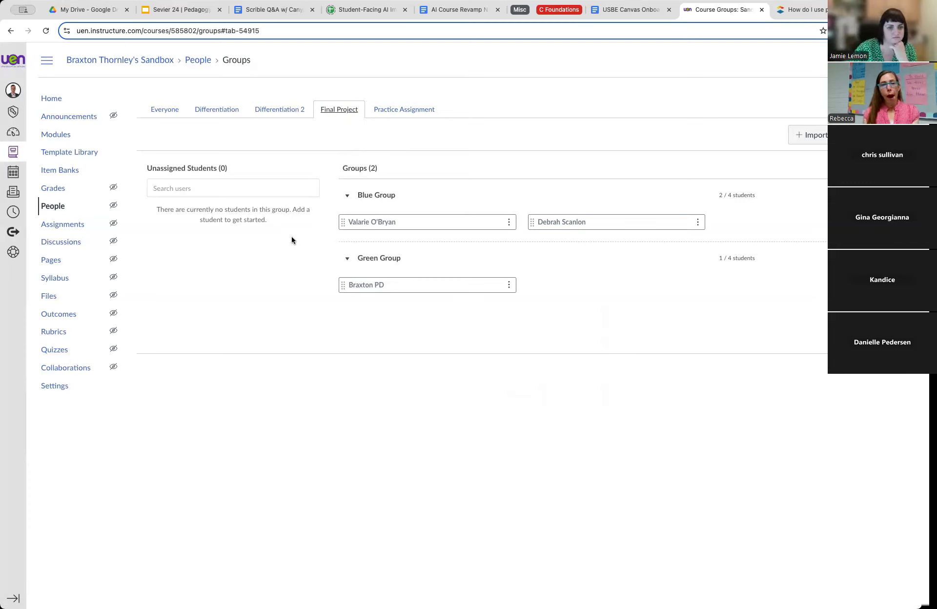
pyautogui.click(891, 99)
pyautogui.click(436, 271)
pyautogui.write('Table Groups')
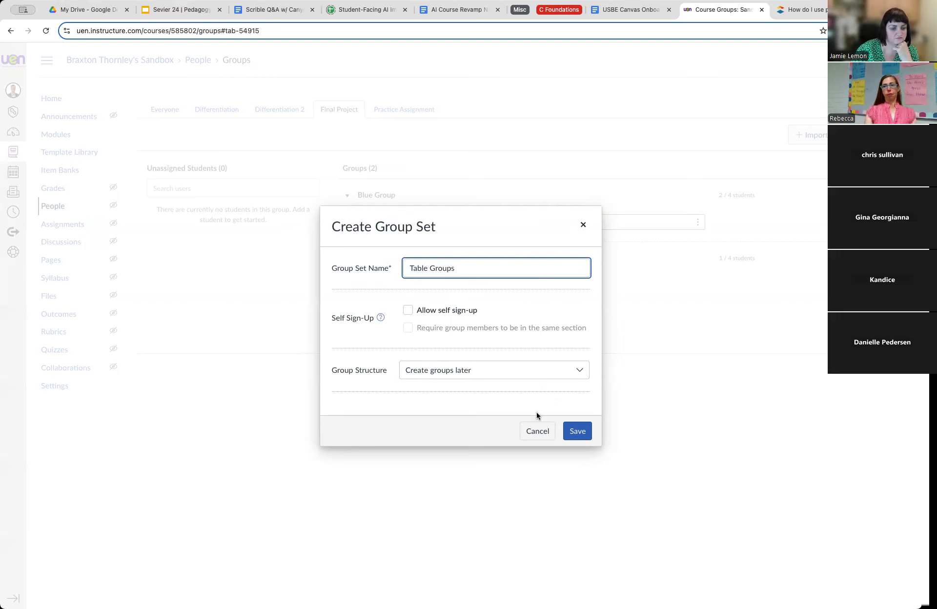
pyautogui.click(577, 432)
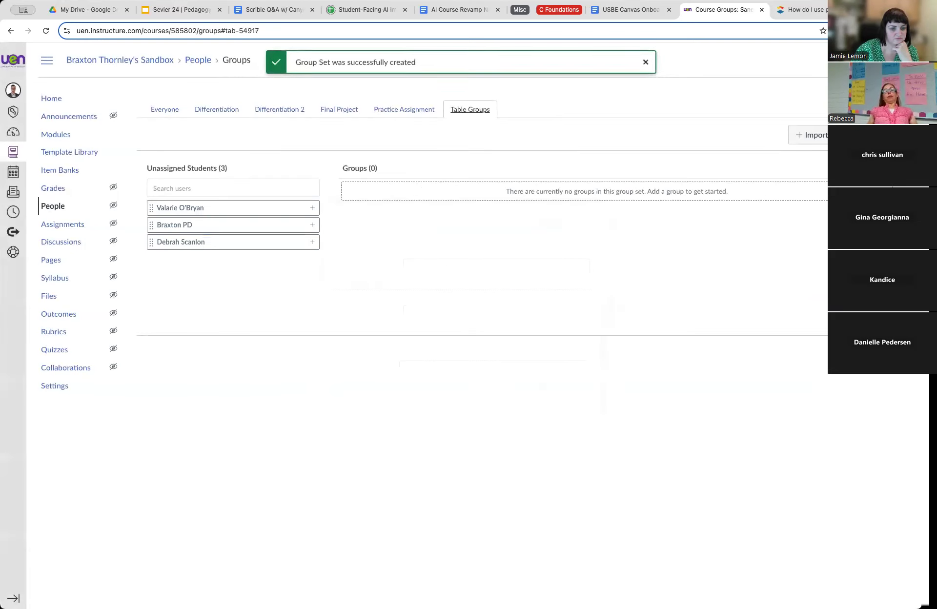
# Create another group set named "Skill-Based Groups" with its groups left for later creation.
pyautogui.click(889, 105)
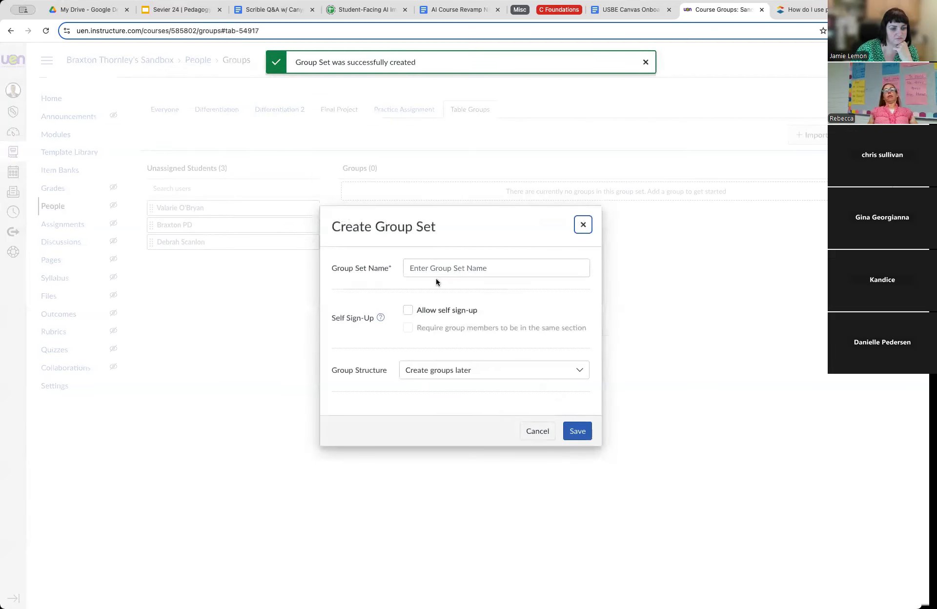
pyautogui.click(437, 273)
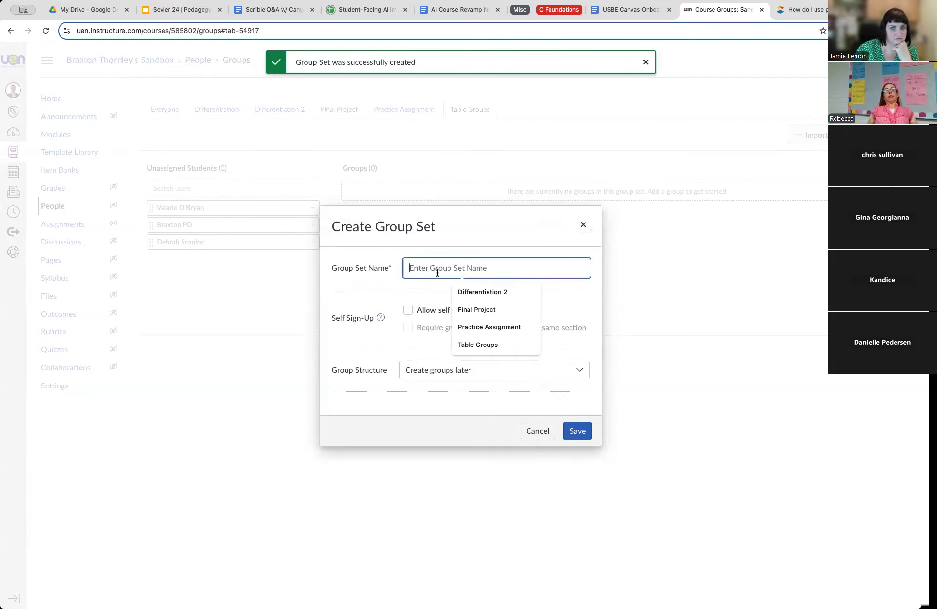
pyautogui.write('Exten')
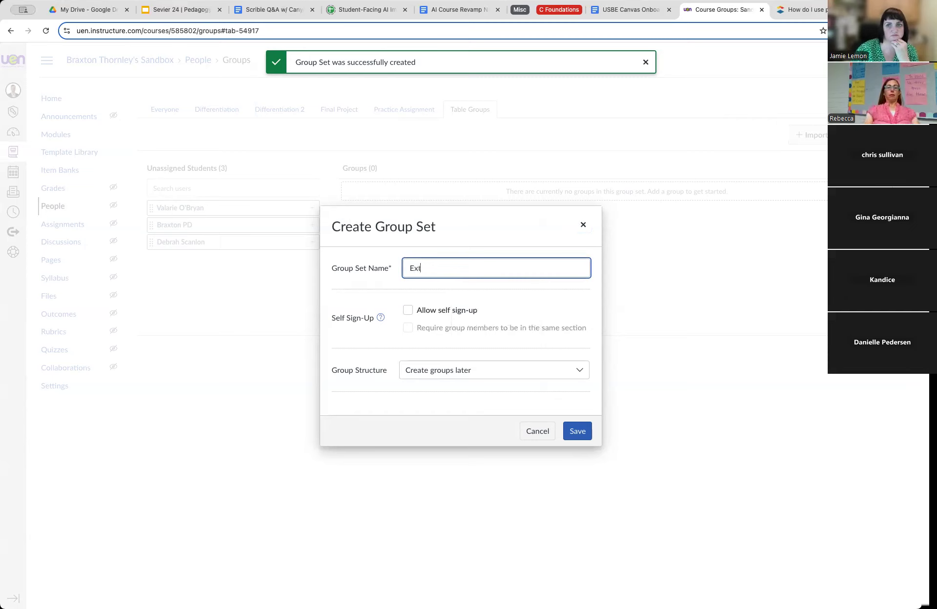
pyautogui.press('BackSpace')
pyautogui.press('BackSpace')
pyautogui.press('BackSpace')
pyautogui.press('BackSpace')
pyautogui.press('BackSpace')
pyautogui.write('Skill-B')
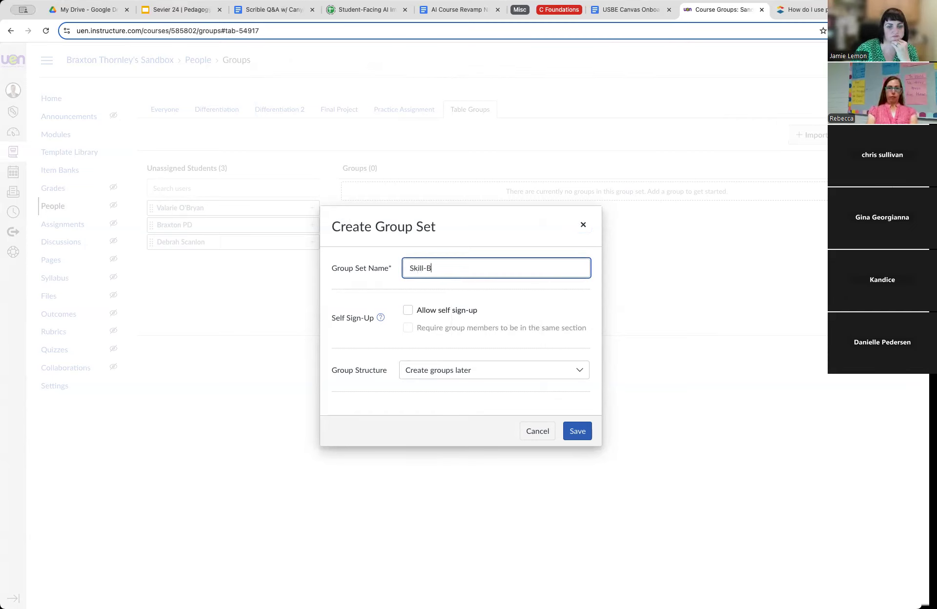
pyautogui.write('ased Groups')
pyautogui.click(578, 431)
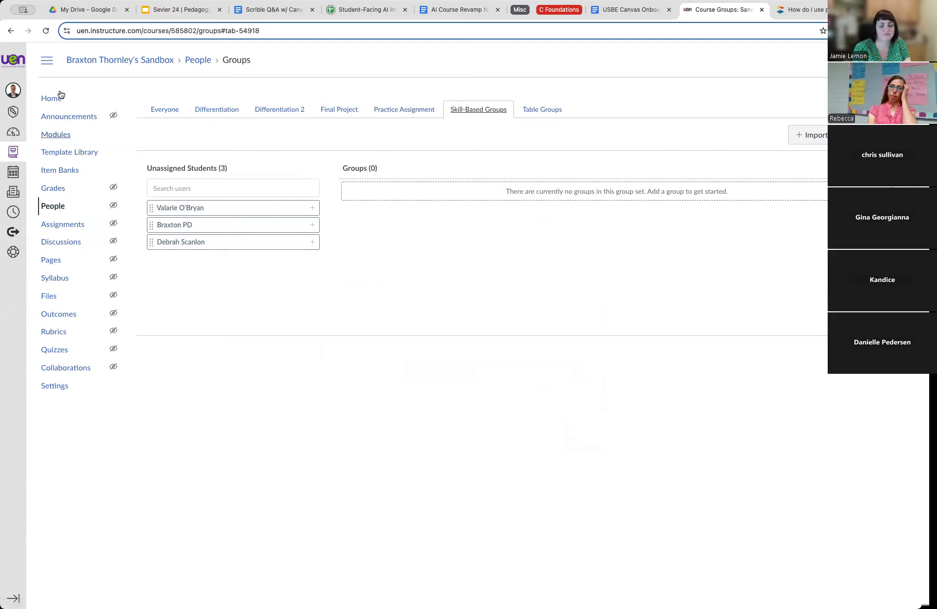
# Add a new assignment named "Group Assignment (Practice)" to the Unit 1 module from the course home page.
pyautogui.click(104, 93)
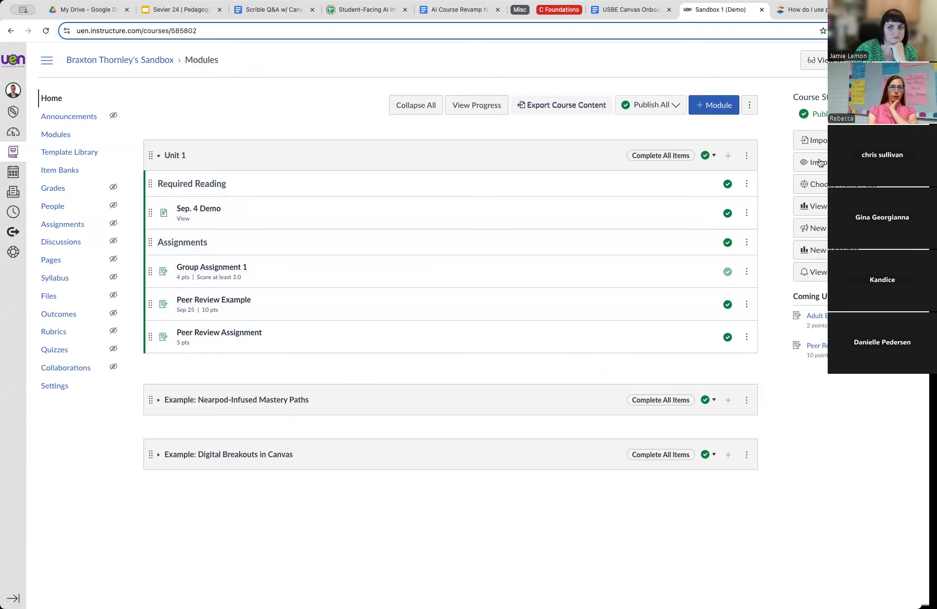
pyautogui.click(729, 155)
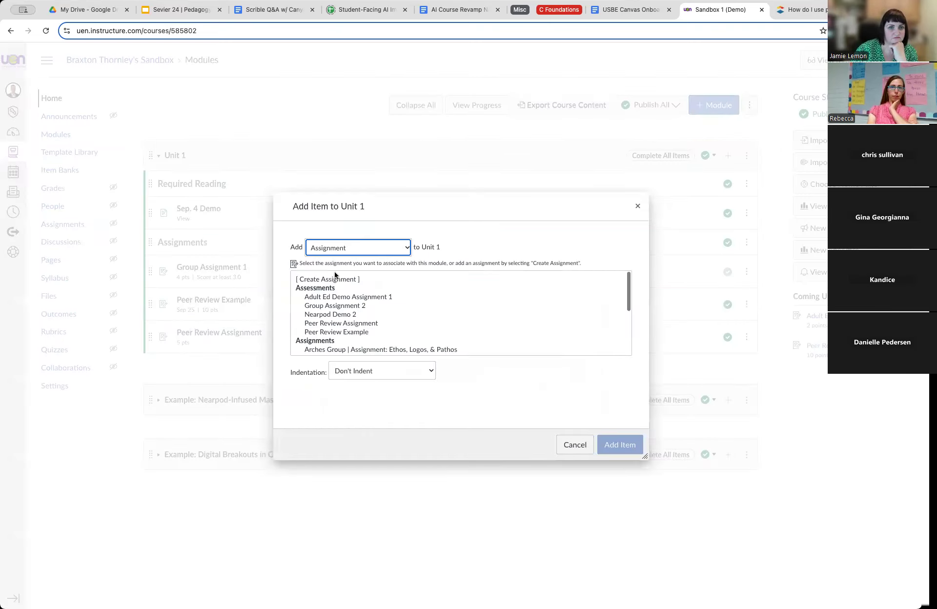
pyautogui.click(332, 280)
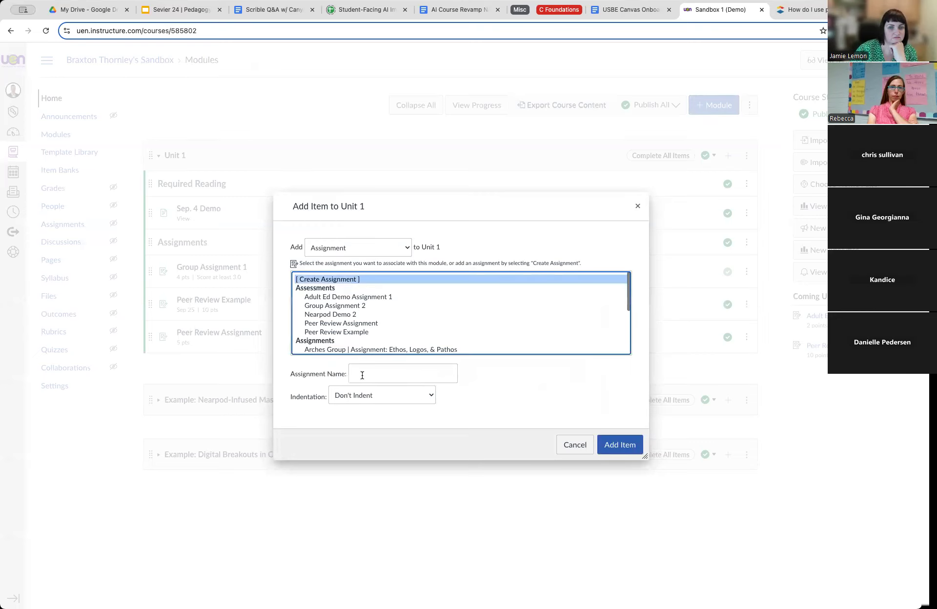
pyautogui.click(362, 374)
pyautogui.write('Grou')
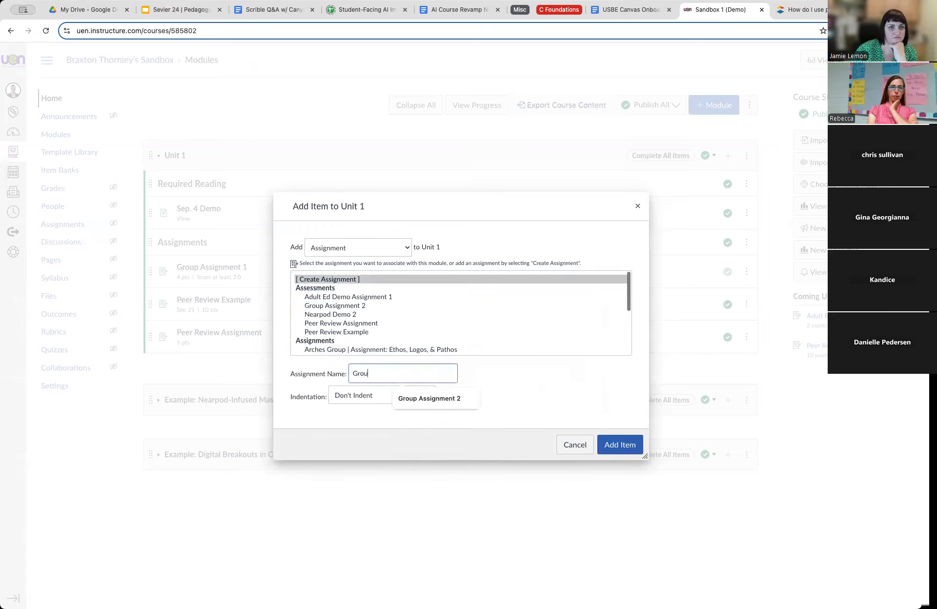
pyautogui.write('p Assignment ')
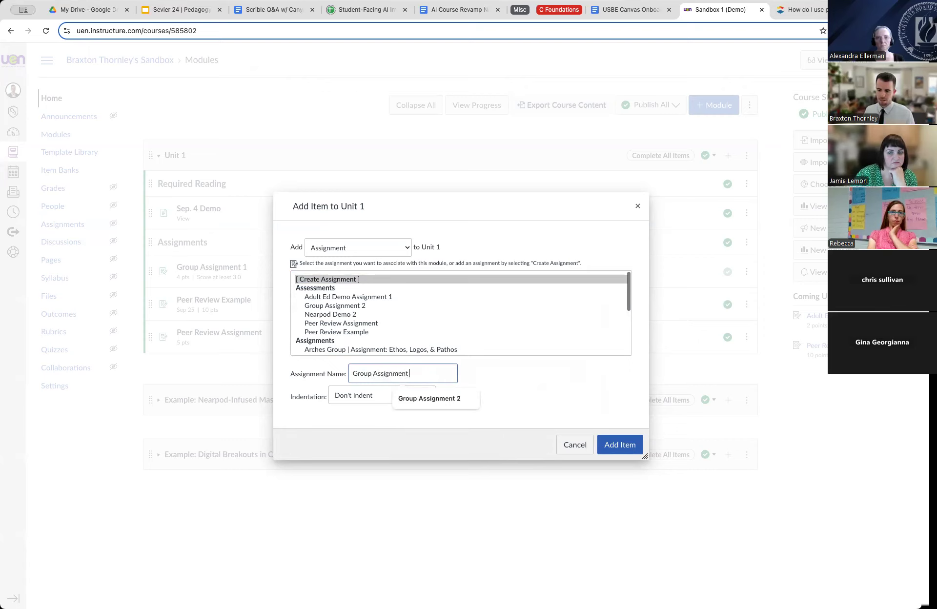
pyautogui.write('(Practice)')
pyautogui.click(629, 440)
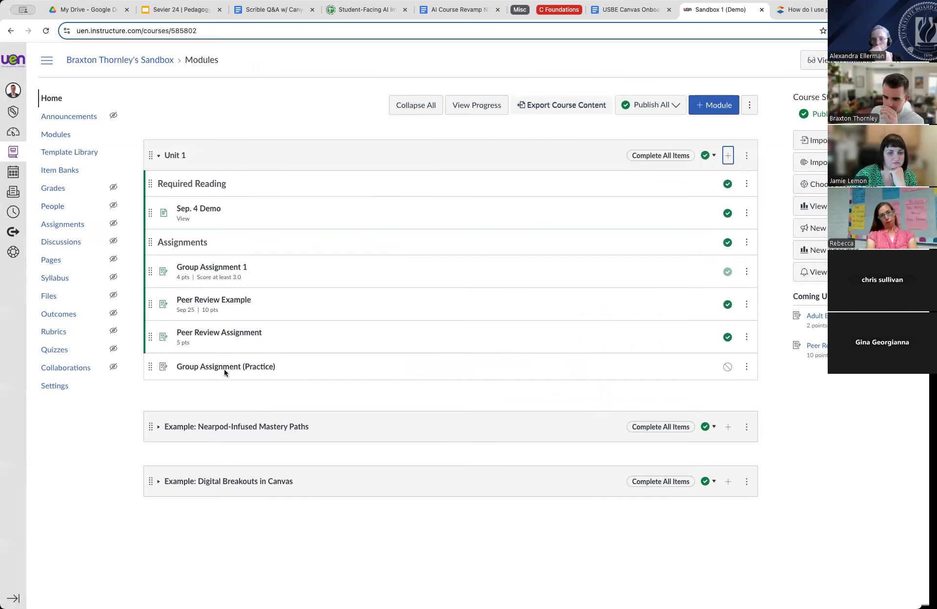
# Edit Group Assignment (Practice), entering "Instructions" as its description and setting its points to 15.
pyautogui.click(230, 366)
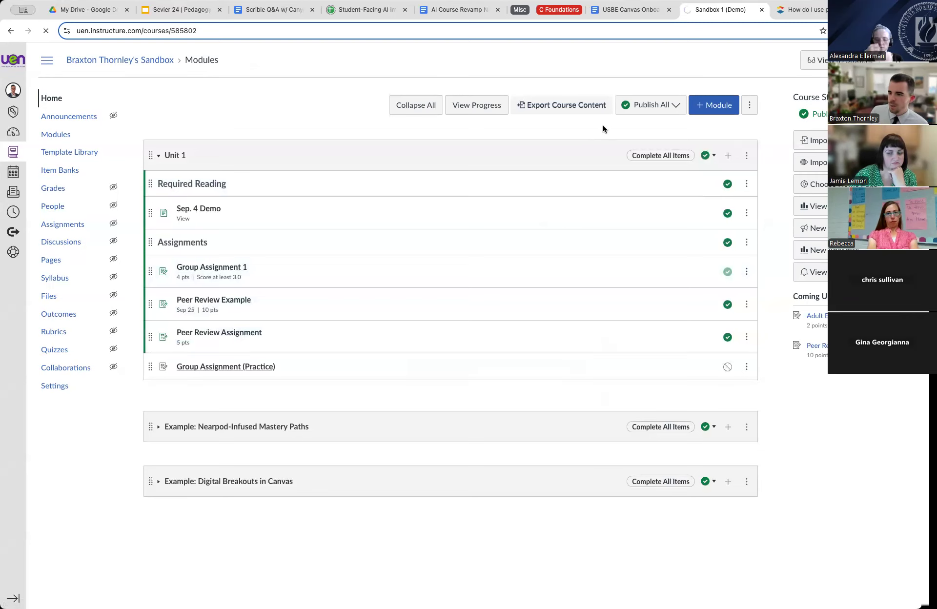
pyautogui.click(711, 105)
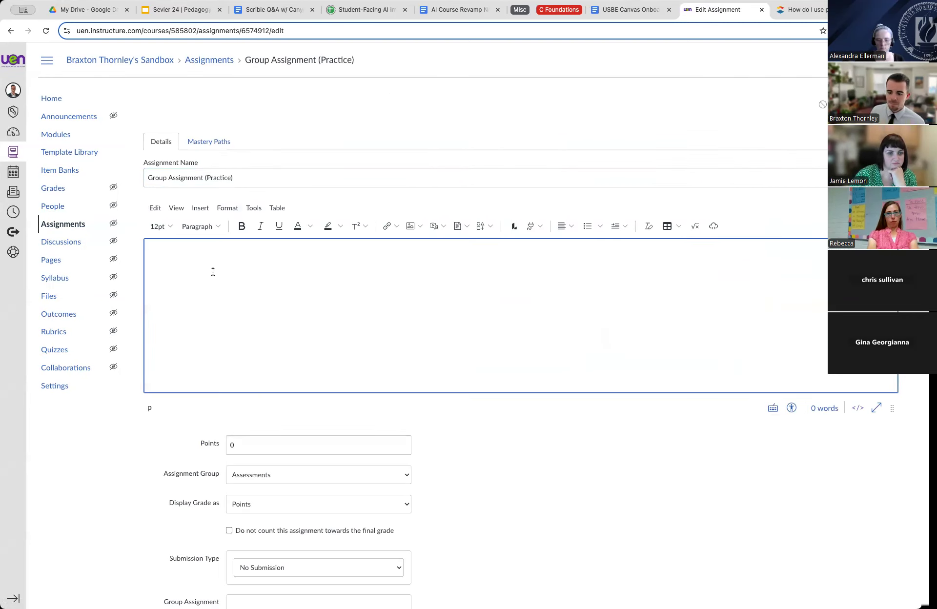
pyautogui.write('Instructions')
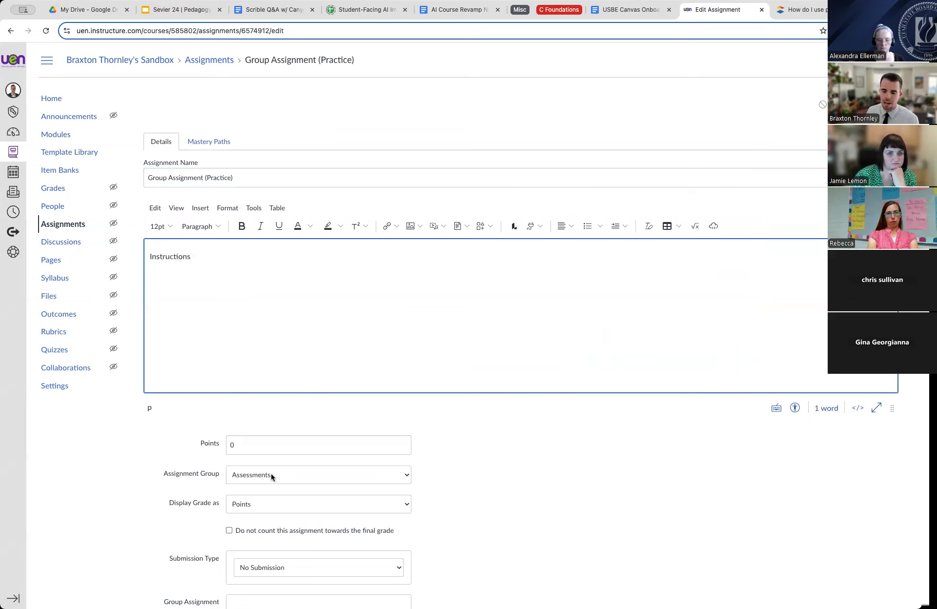
pyautogui.click(249, 446)
pyautogui.press('BackSpace')
pyautogui.write('15')
# Set the assignment's submission type to Online with Text Entry allowed.
pyautogui.scroll(-10, 563, 398)
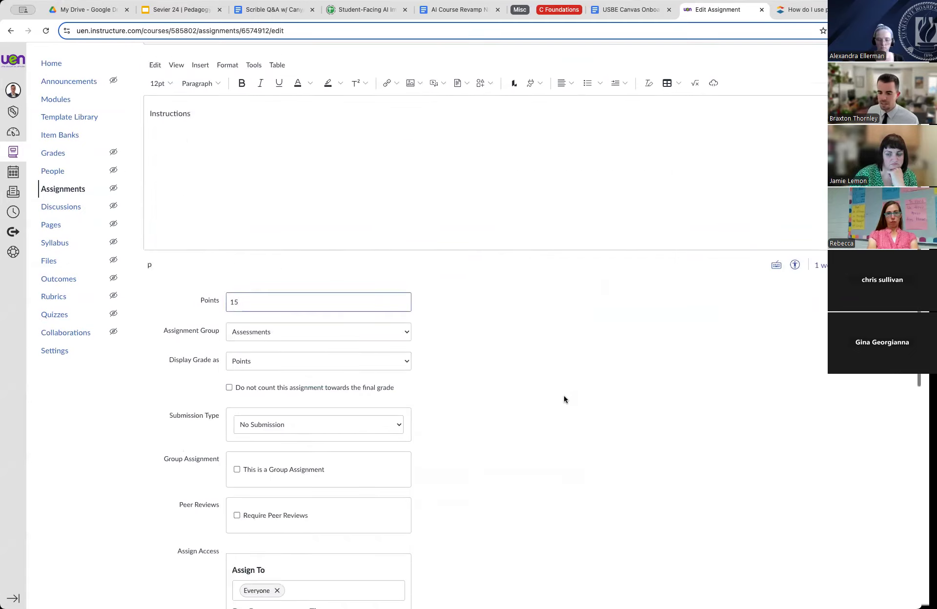
pyautogui.scroll(-1, 563, 398)
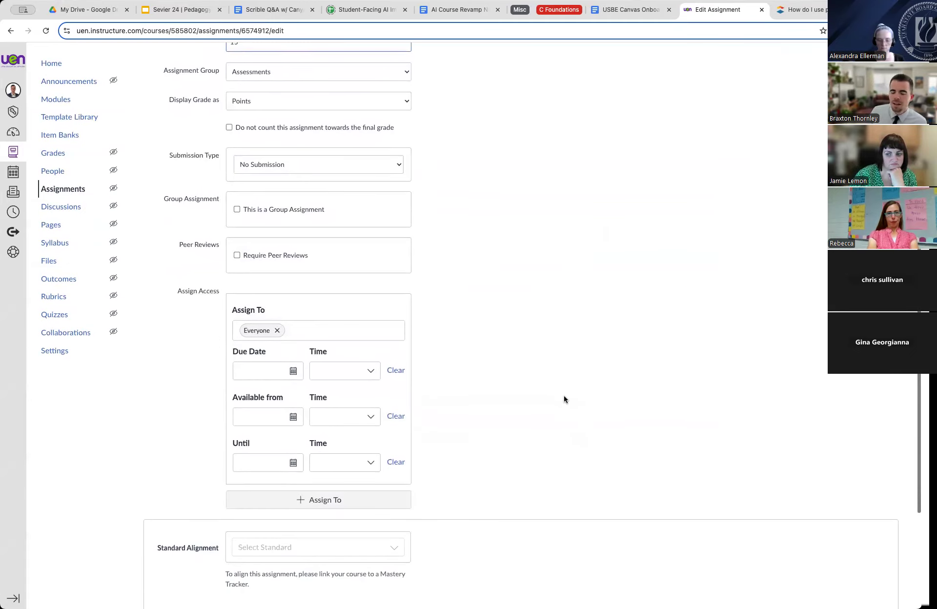
pyautogui.click(244, 164)
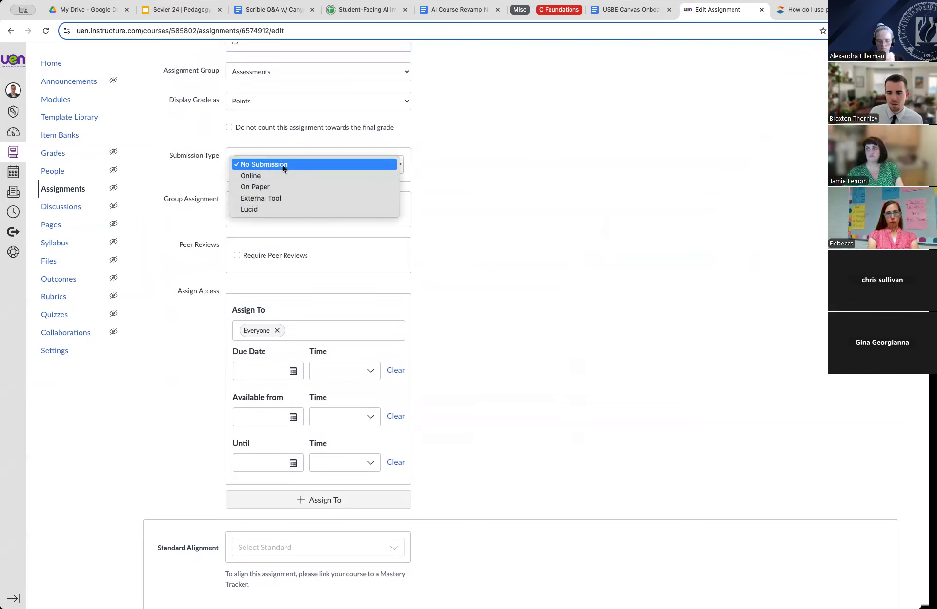
pyautogui.click(251, 176)
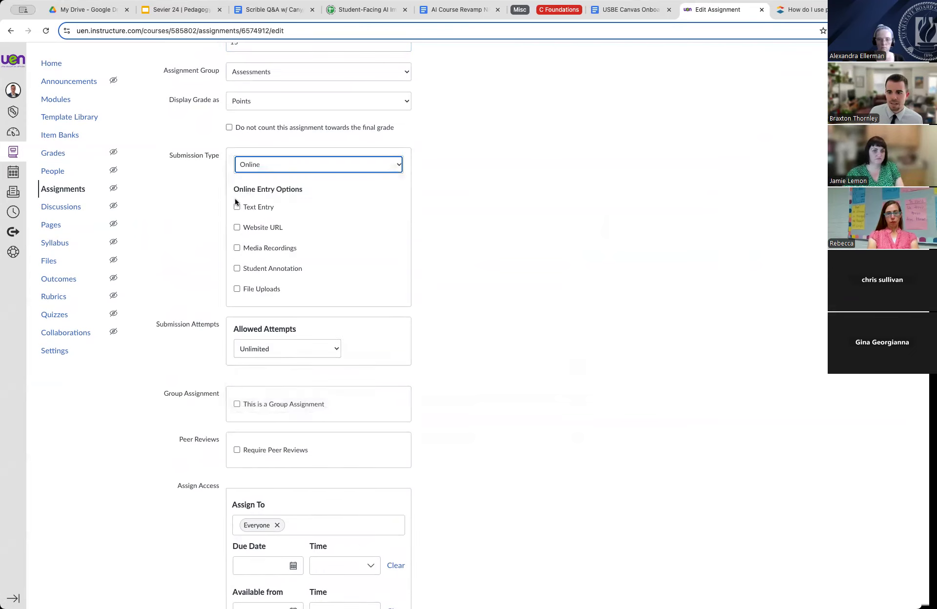
pyautogui.click(237, 207)
pyautogui.scroll(-5, 455, 326)
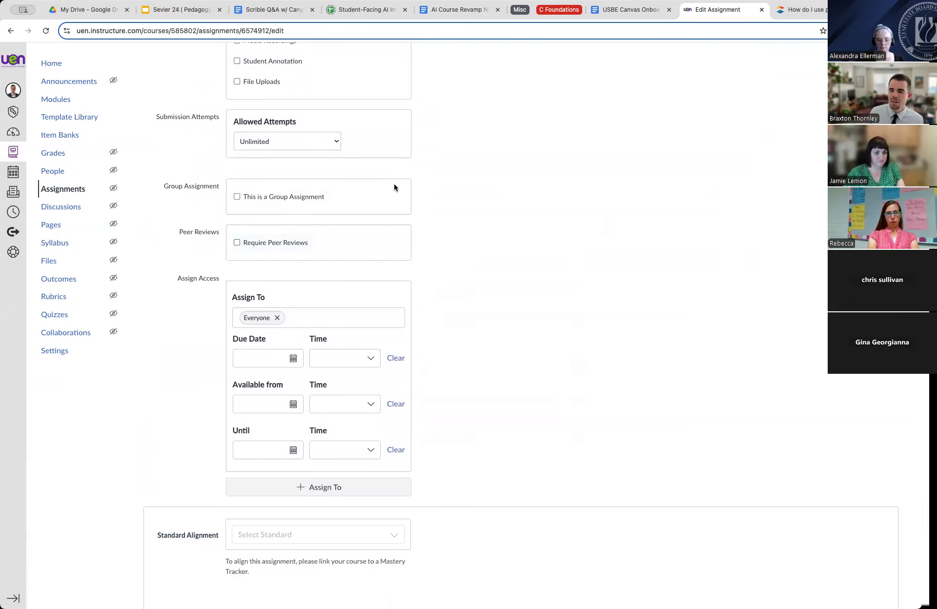
# Make this a group assignment with individual student grading left off, using the Practice Assignment group set.
pyautogui.click(237, 197)
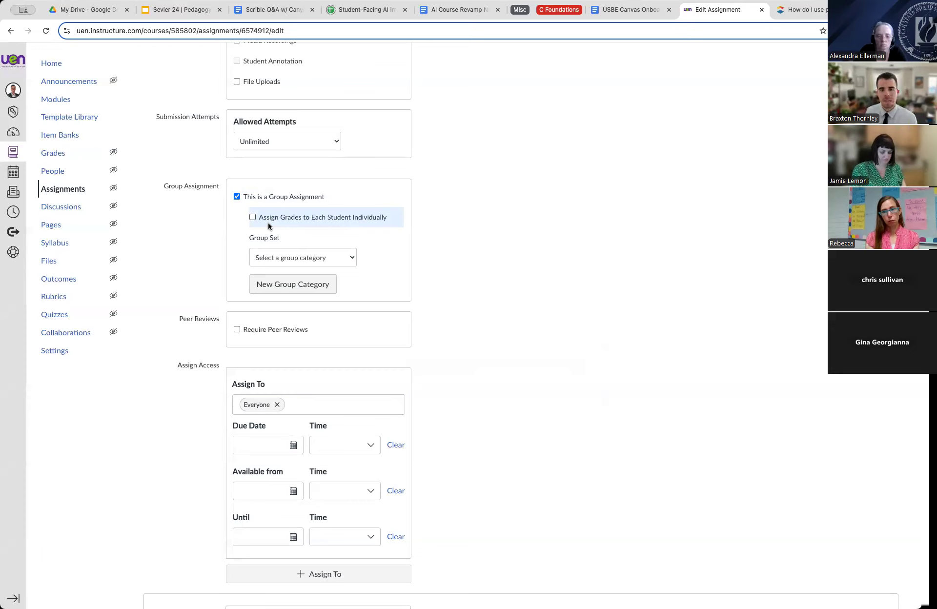
pyautogui.click(253, 218)
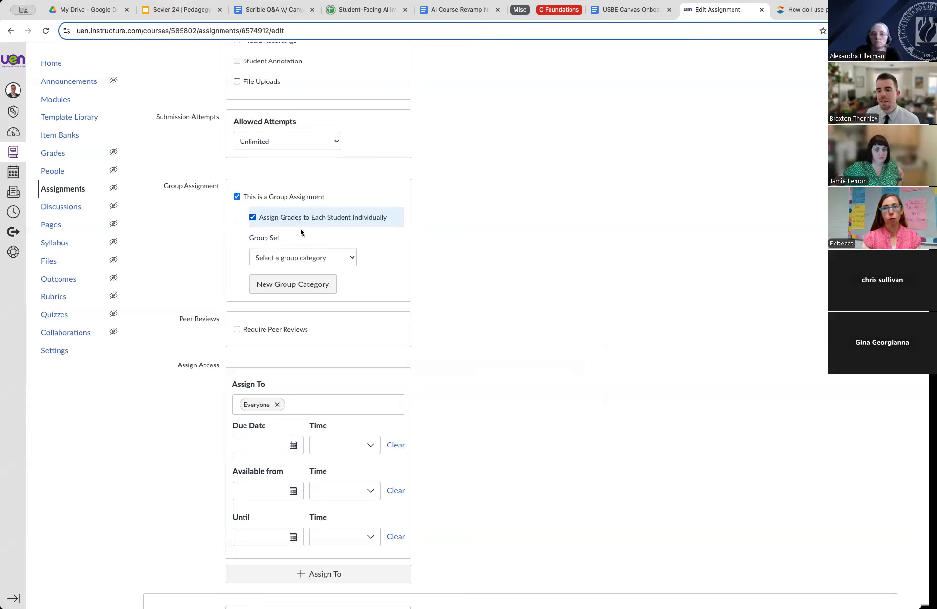
pyautogui.click(253, 218)
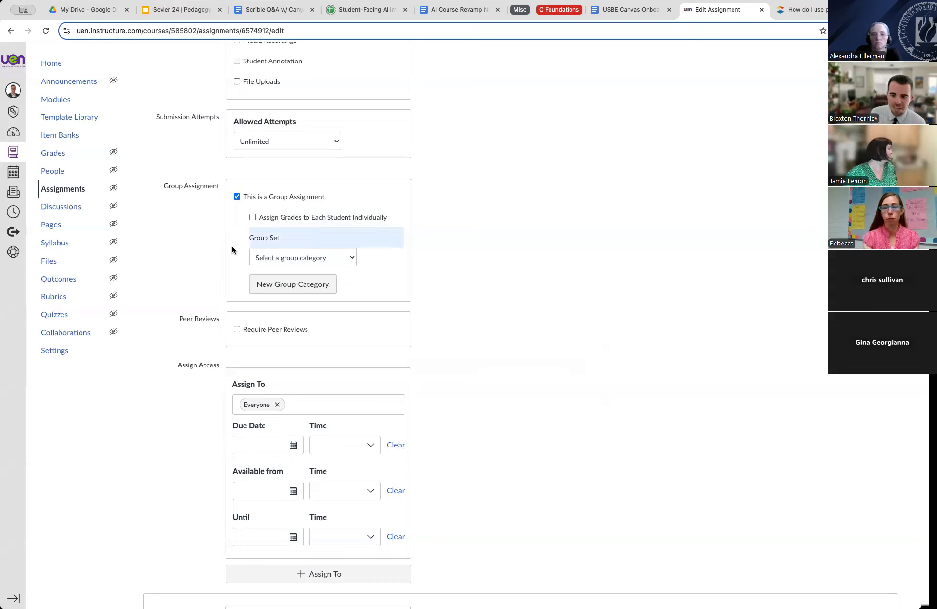
pyautogui.click(274, 255)
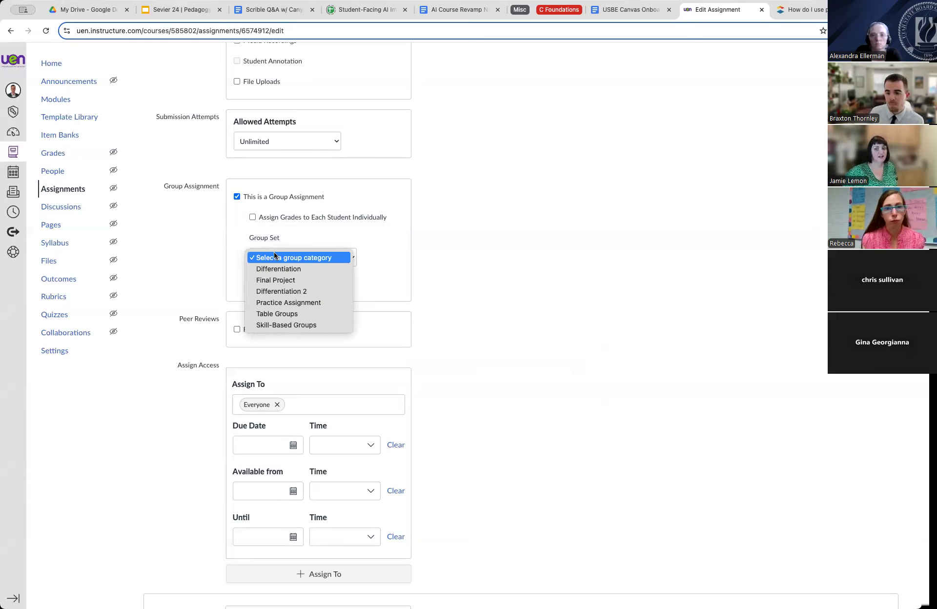
pyautogui.click(263, 302)
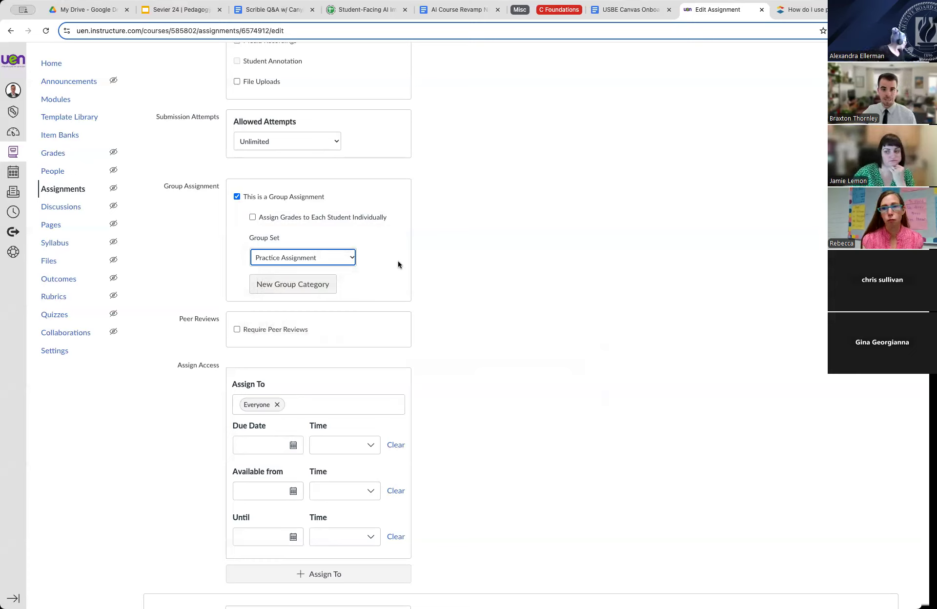
# Switch the group set to Final Project, and open the new group category form and close it without creating a set.
pyautogui.click(268, 260)
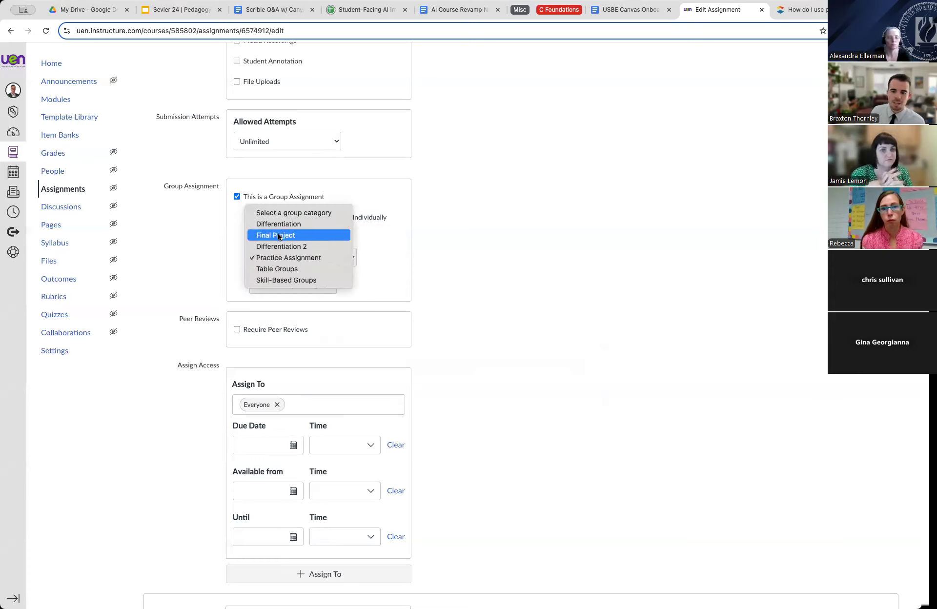
pyautogui.click(278, 235)
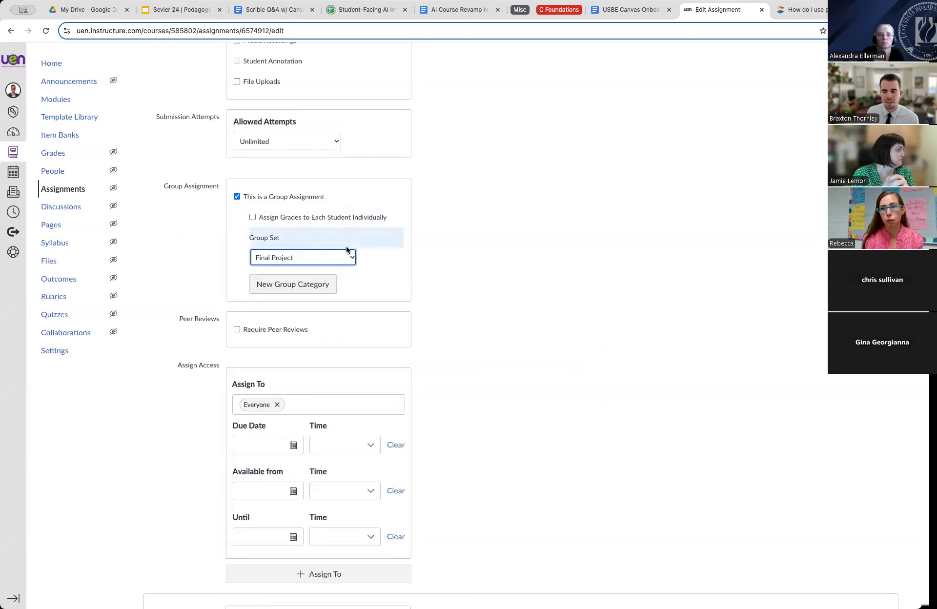
pyautogui.click(285, 287)
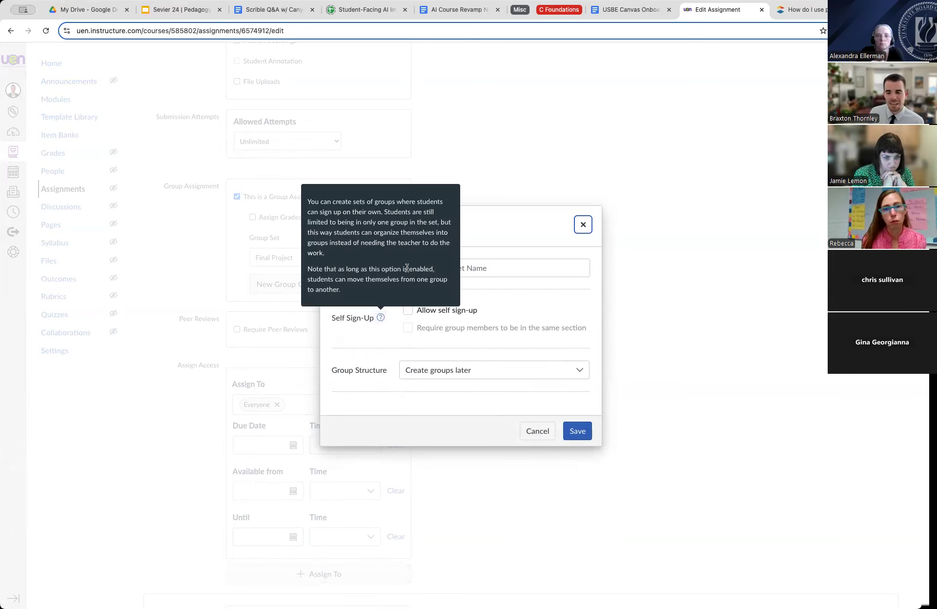
pyautogui.click(502, 263)
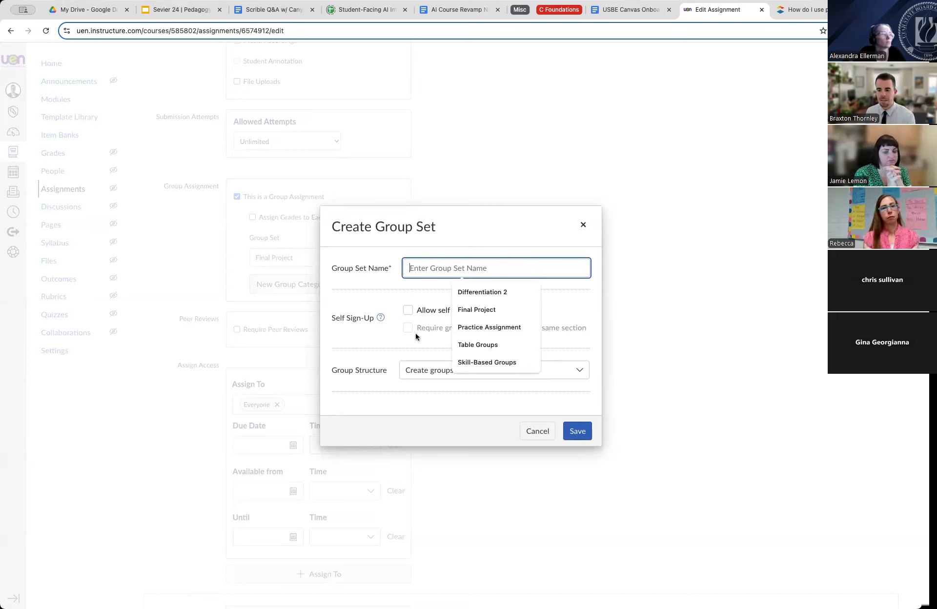
pyautogui.click(584, 224)
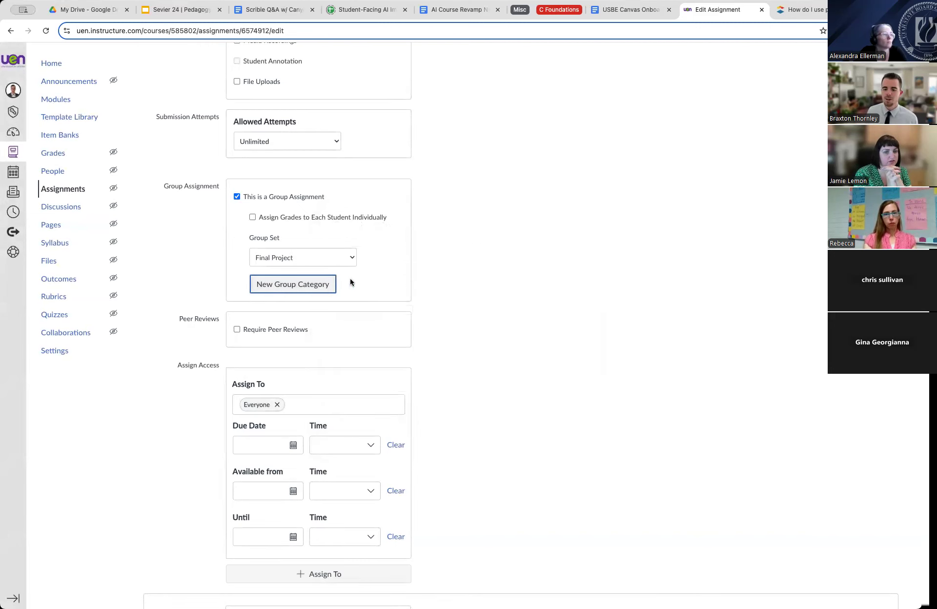
# Set the assignment's group set to Practice Assignment, and save and publish the assignment.
pyautogui.click(263, 254)
pyautogui.click(298, 279)
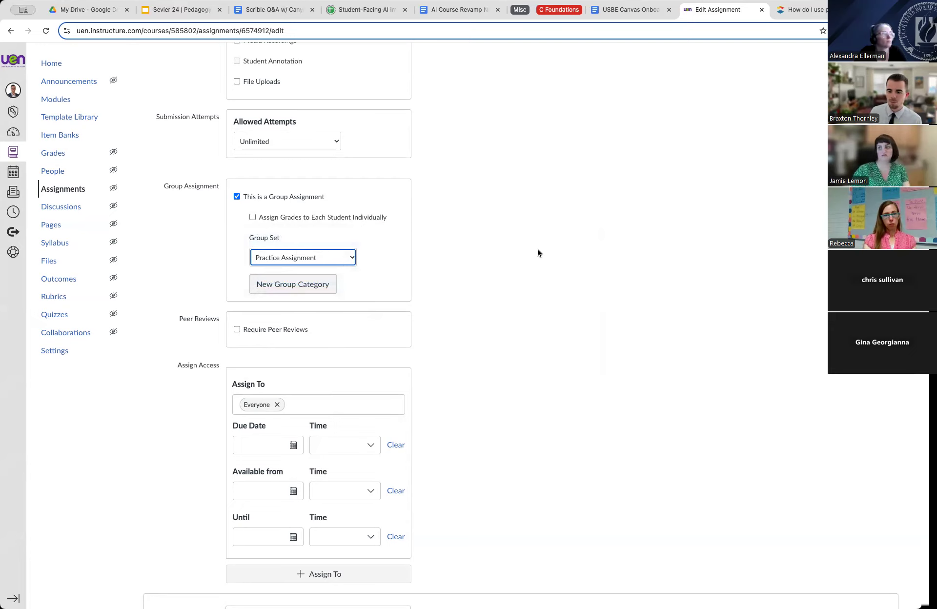
pyautogui.scroll(-5, 256, 292)
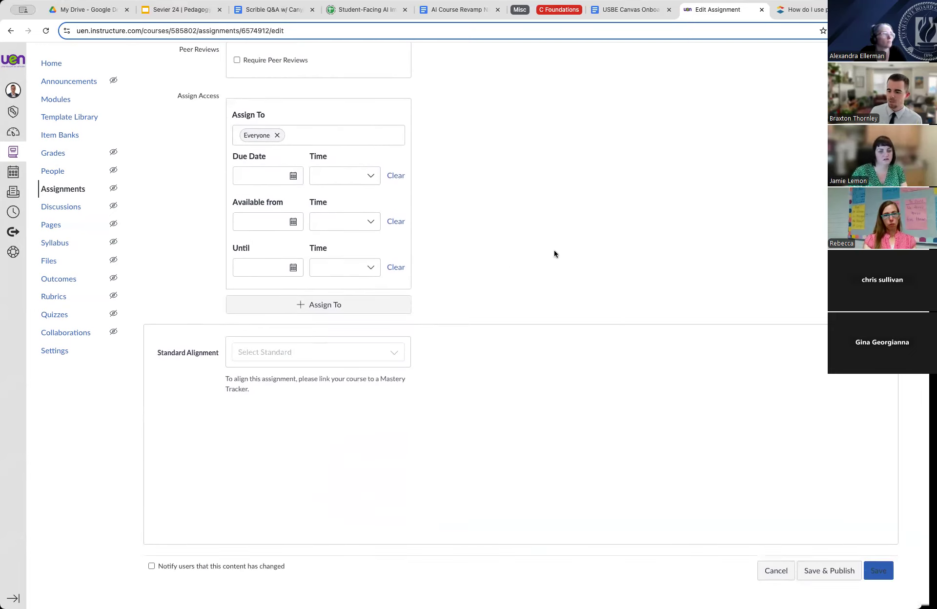
pyautogui.click(848, 566)
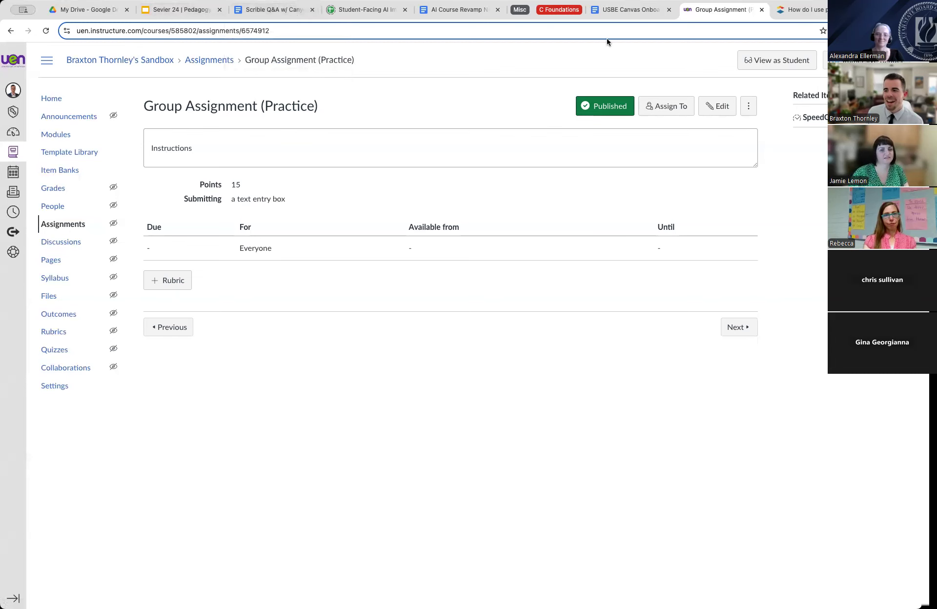
# Switch to the USBE Canvas Onboarding Outline document and review the Session 5 demos on item banks, flexible due dates and quiz accommodations.
pyautogui.click(640, 11)
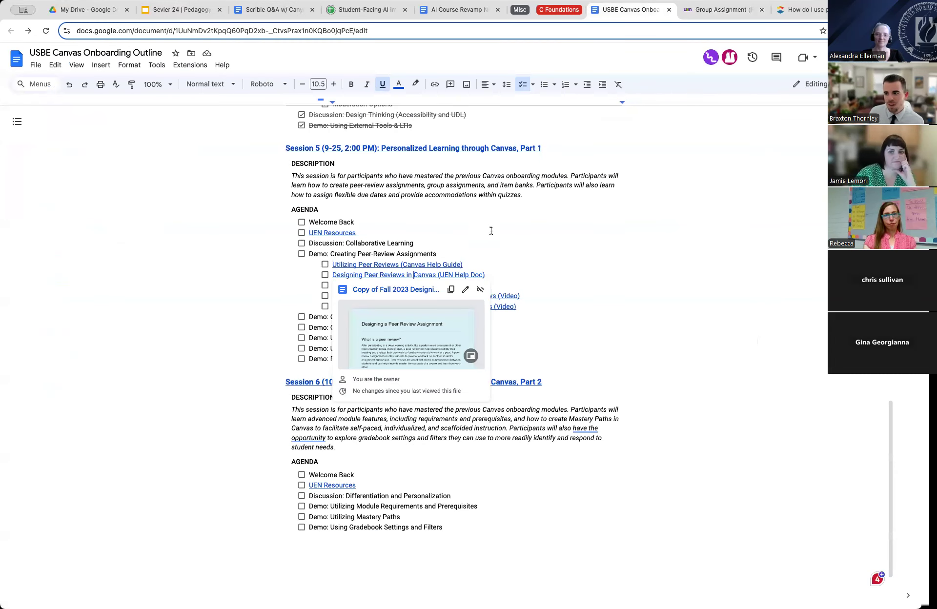
pyautogui.click(502, 213)
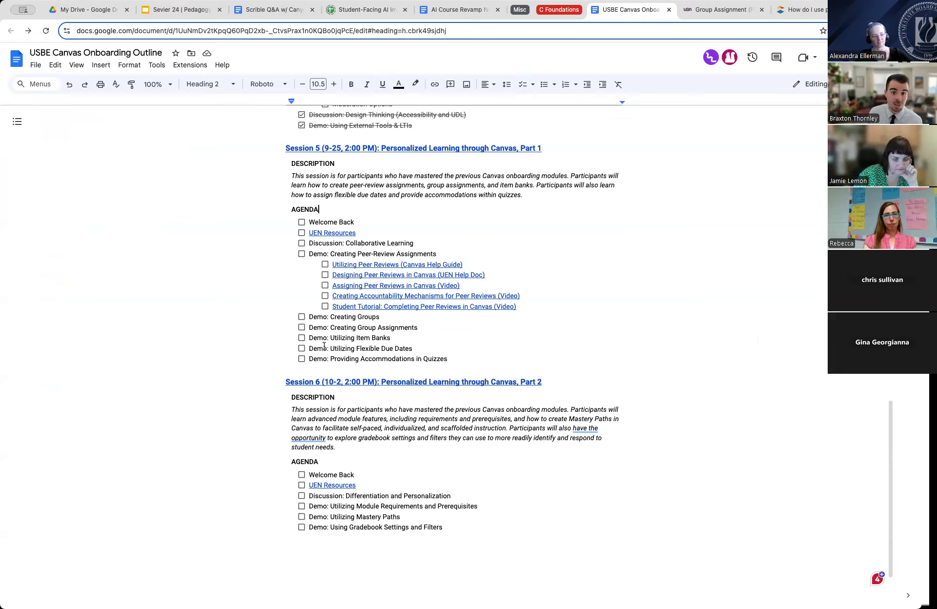
pyautogui.moveTo(331, 338); pyautogui.dragTo(393, 339)
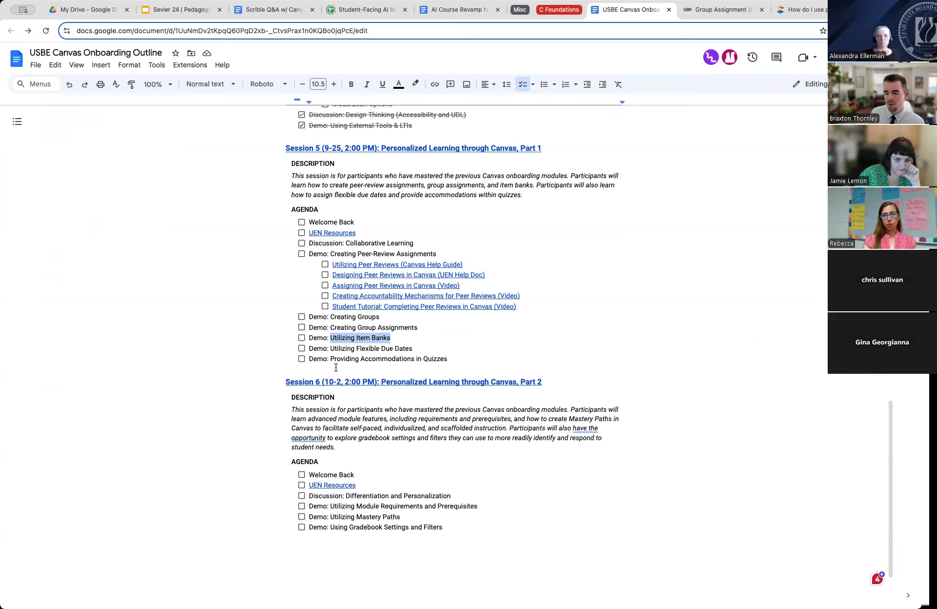
pyautogui.moveTo(330, 358); pyautogui.dragTo(446, 358)
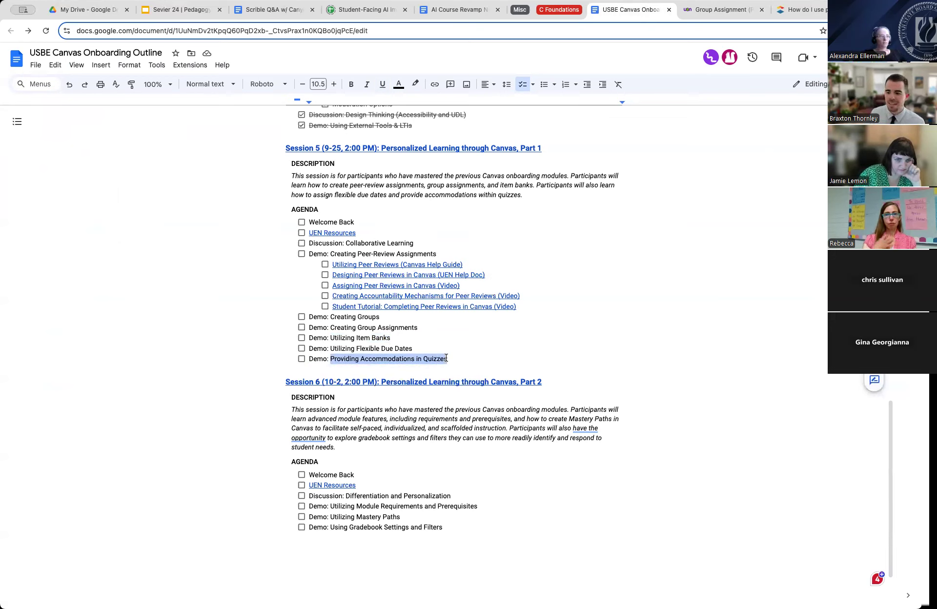
pyautogui.moveTo(331, 348)
pyautogui.mouseDown()
pyautogui.moveTo(414, 348)
pyautogui.moveTo(331, 358)
pyautogui.mouseUp()
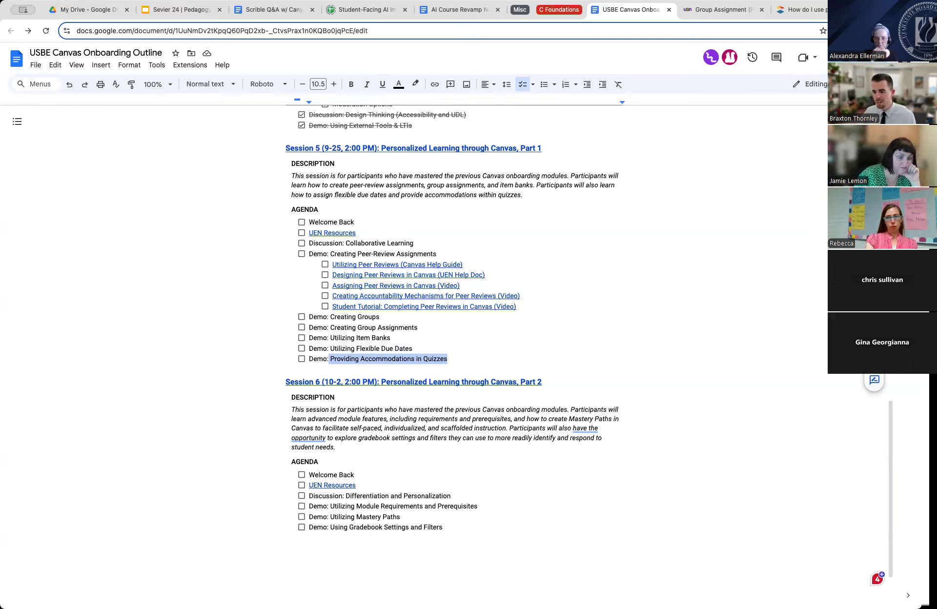
pyautogui.click(355, 349)
# Switch to the Canvas course and add a new quiz named Item Banks to the Unit 1 module.
pyautogui.click(732, 10)
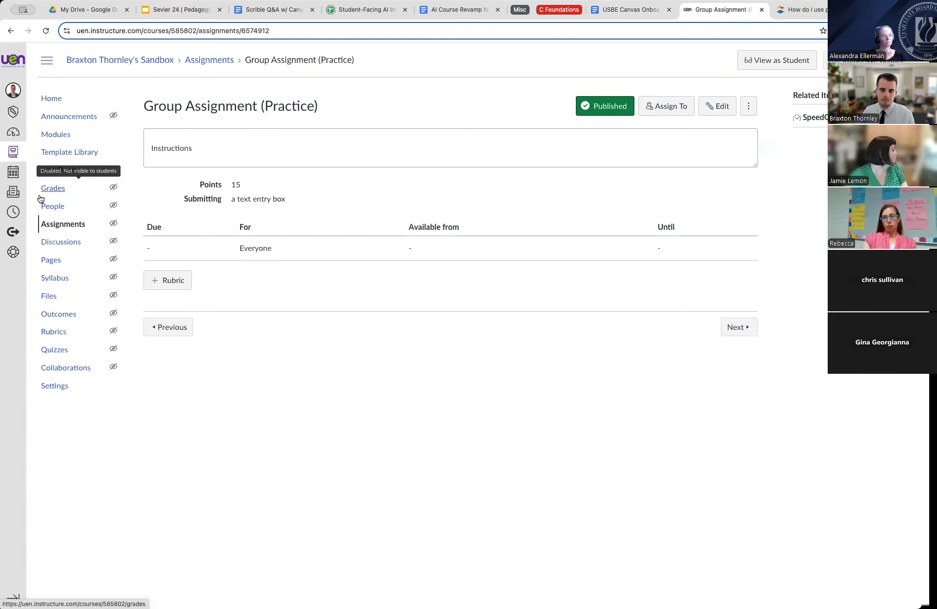
pyautogui.click(54, 100)
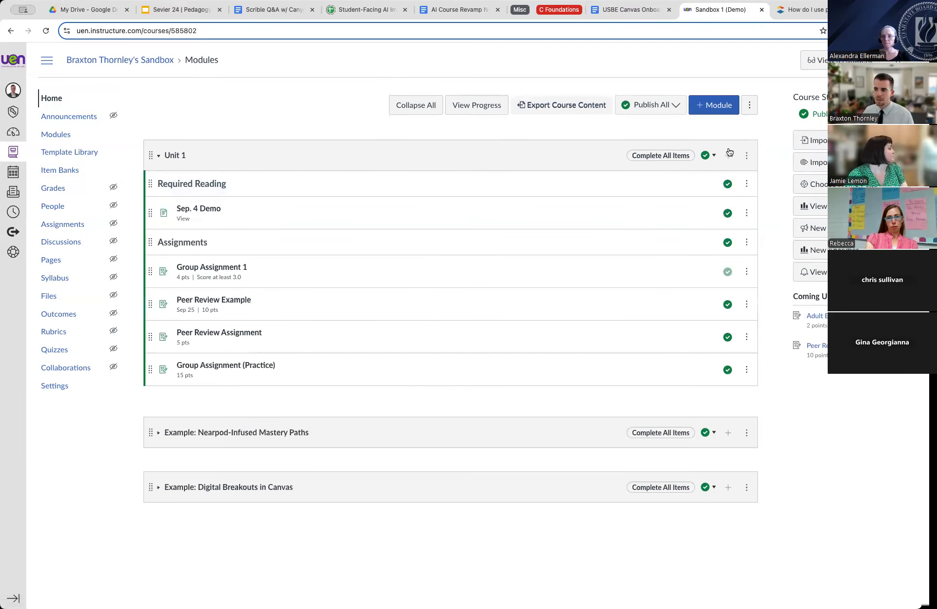
pyautogui.click(728, 154)
pyautogui.click(347, 251)
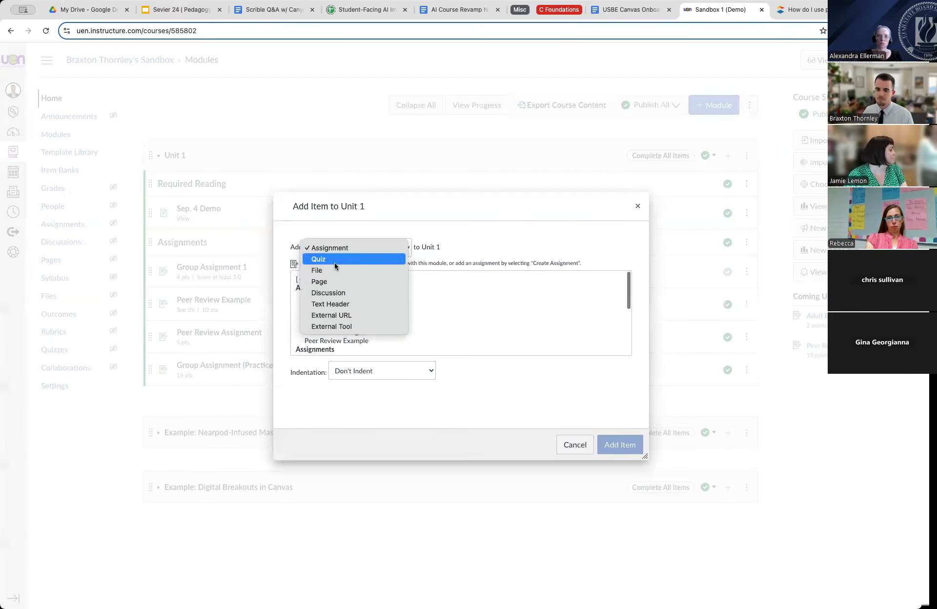
pyautogui.click(335, 262)
pyautogui.click(365, 371)
pyautogui.write('Item Ban')
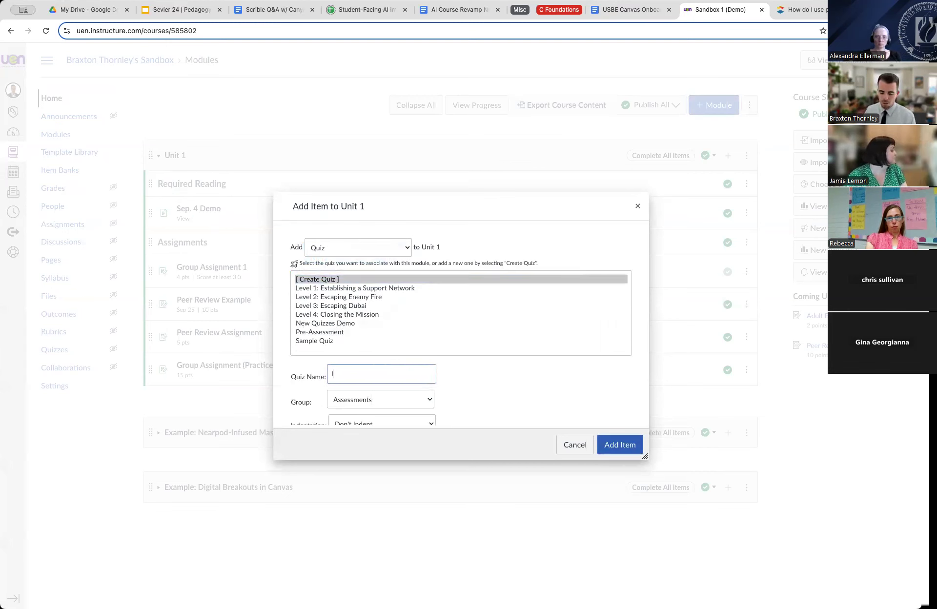
pyautogui.write('ks')
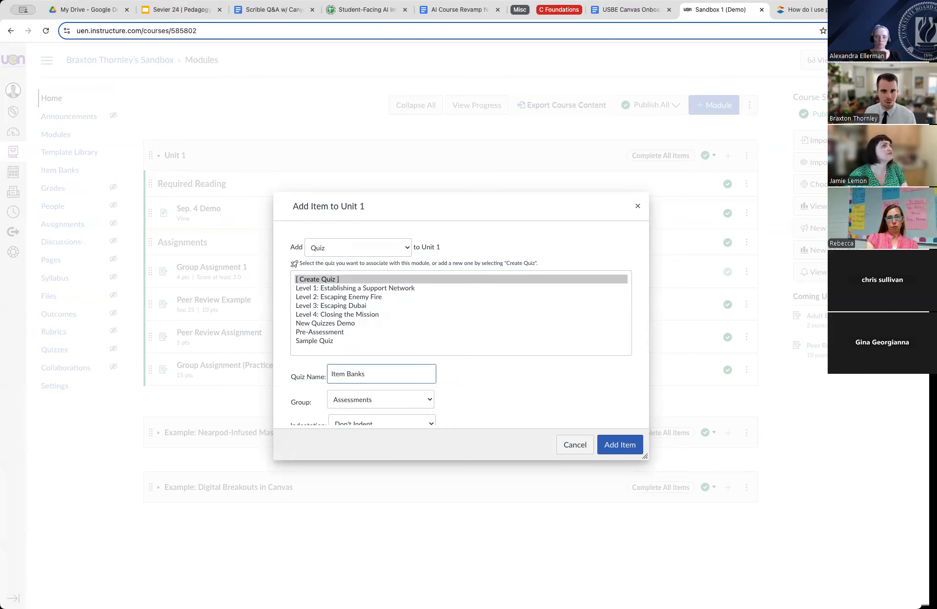
pyautogui.scroll(-1, 429, 387)
pyautogui.click(633, 448)
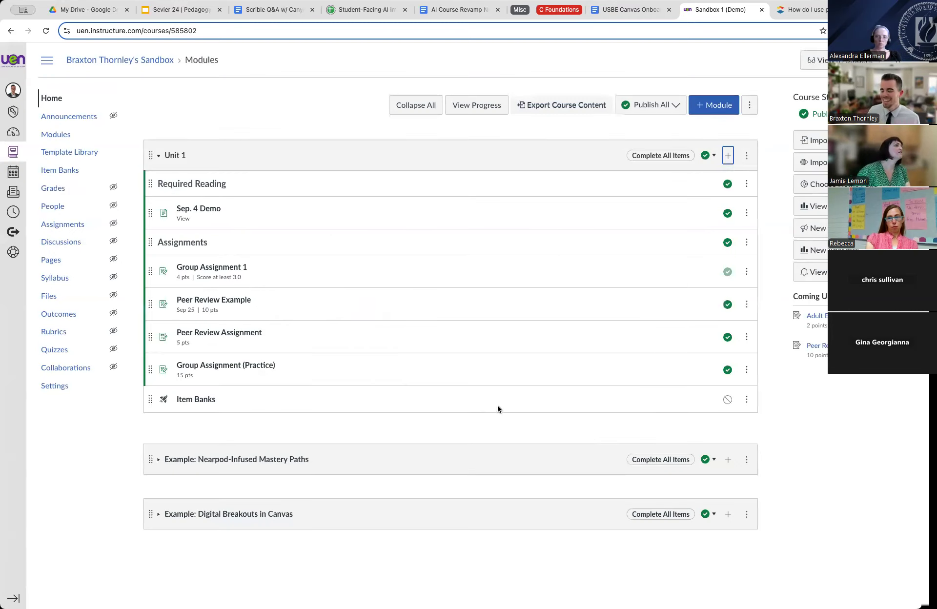
# Open the Item Banks quiz in Unit 1, set its points to 5, and continue to building its questions.
pyautogui.click(198, 399)
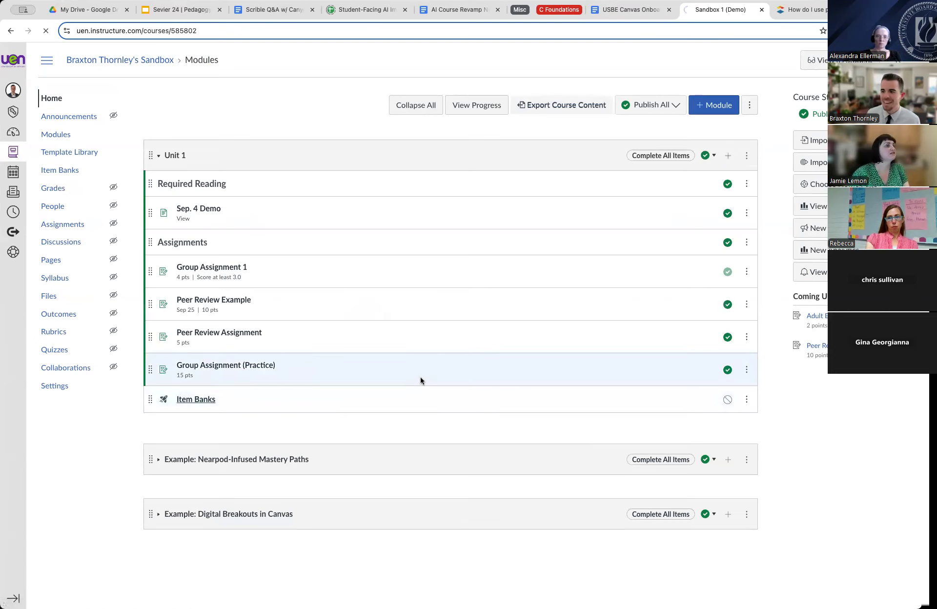
pyautogui.click(271, 214)
pyautogui.doubleClick(270, 214)
pyautogui.write('5')
pyautogui.scroll(-10, 512, 273)
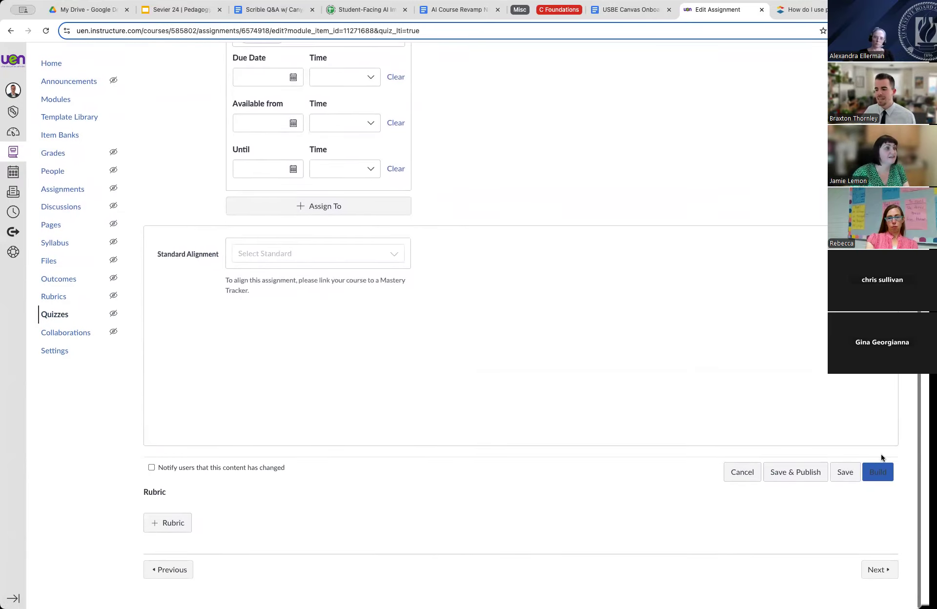
pyautogui.click(878, 479)
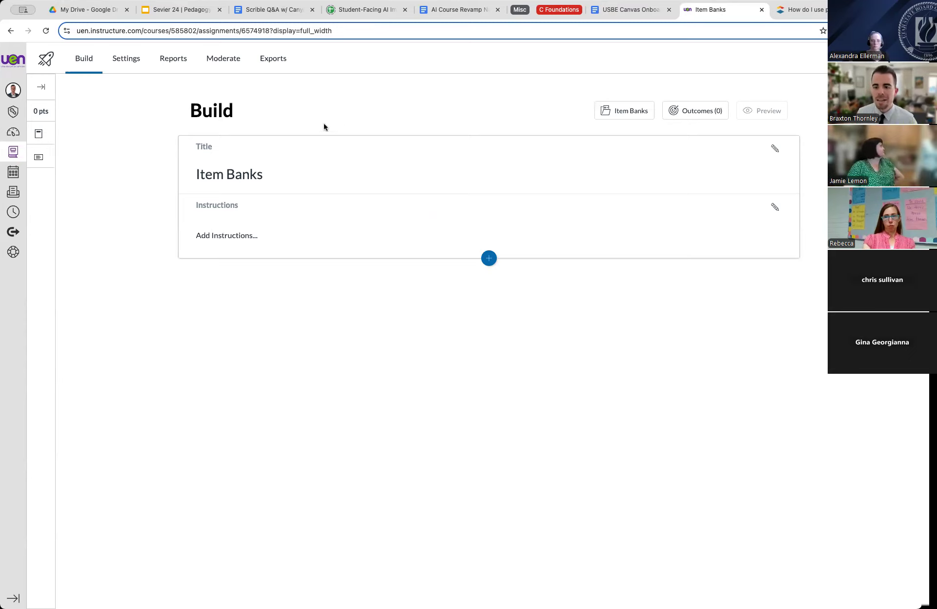
# Insert all questions from the Sample item bank into the quiz and close the bank browser.
pyautogui.click(488, 262)
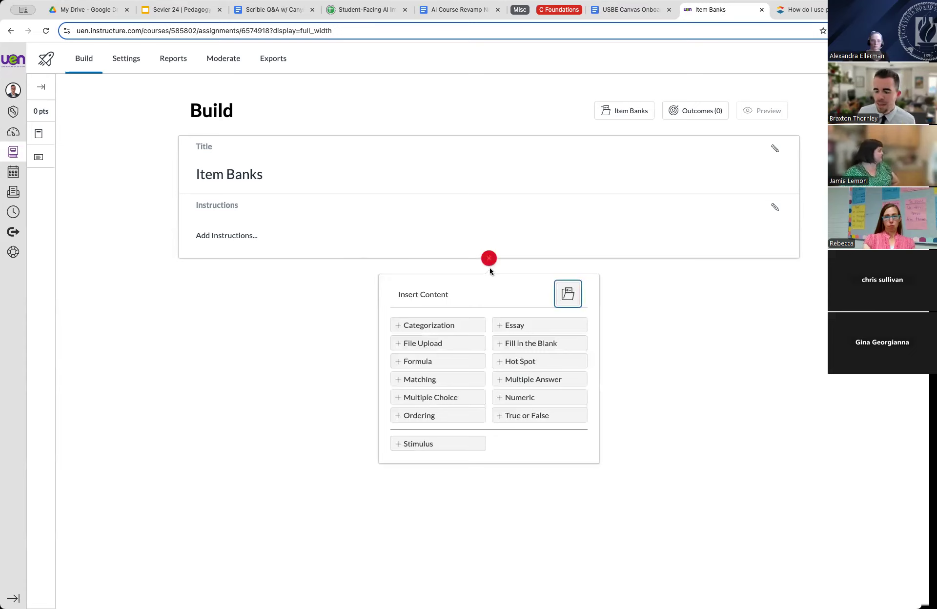
pyautogui.click(568, 295)
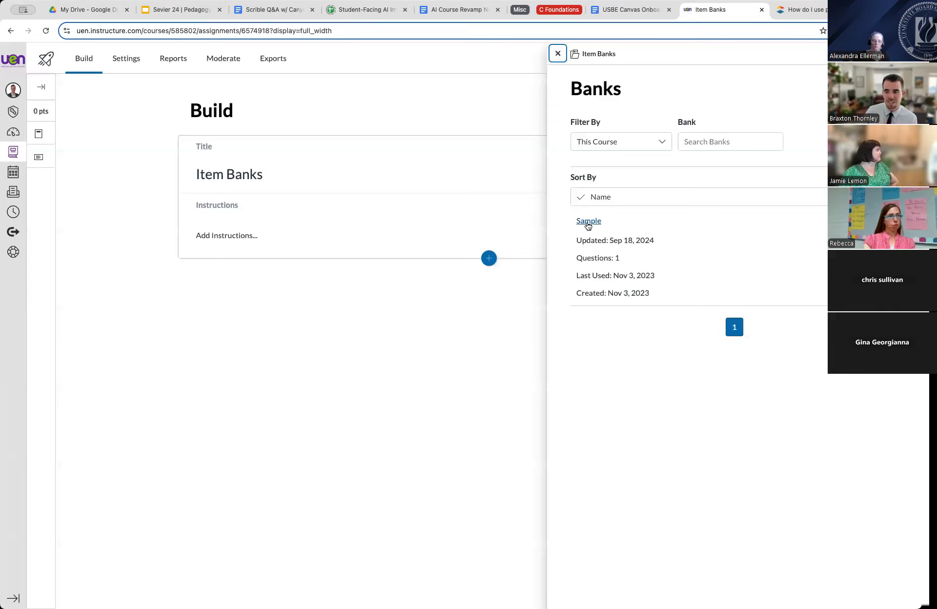
pyautogui.click(588, 222)
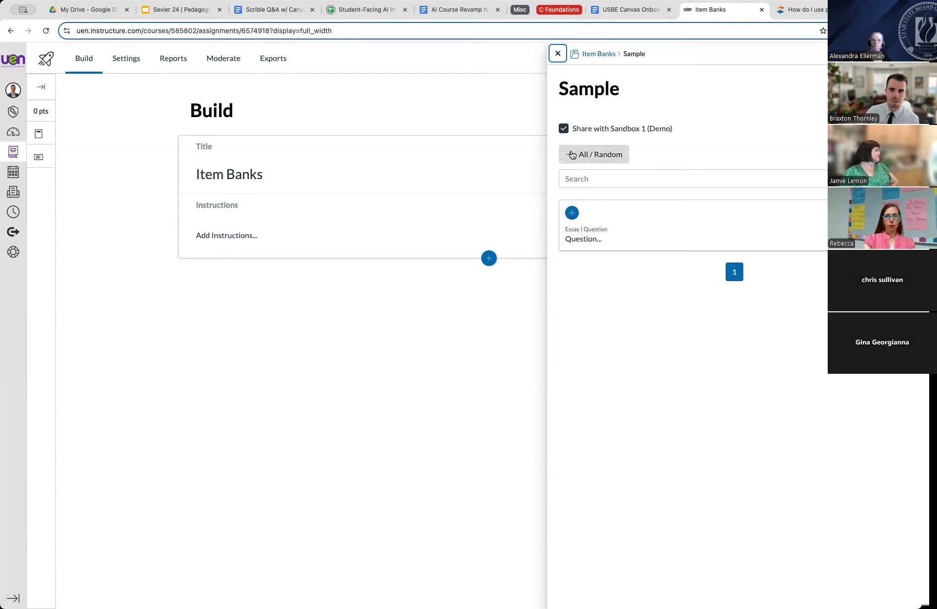
pyautogui.click(600, 156)
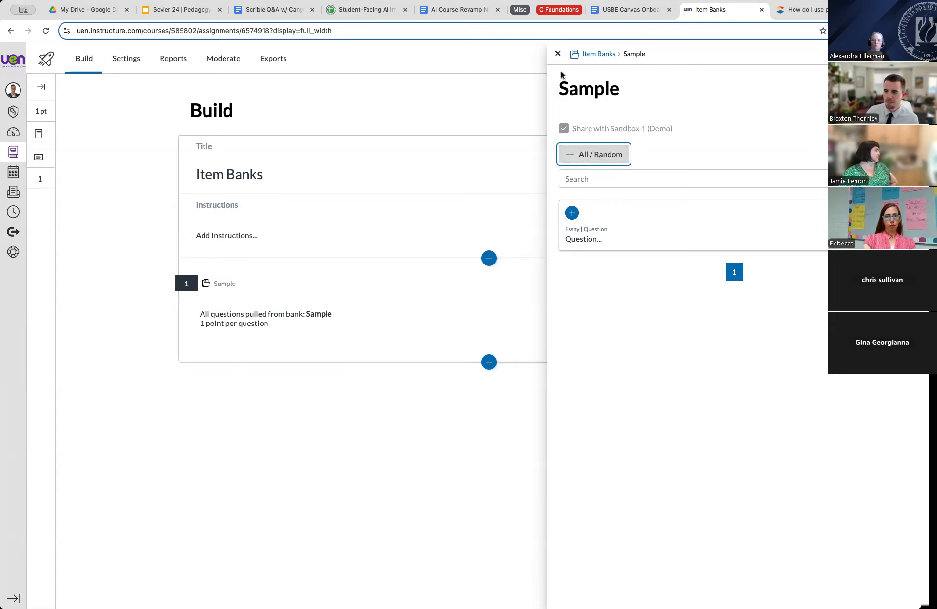
pyautogui.click(558, 54)
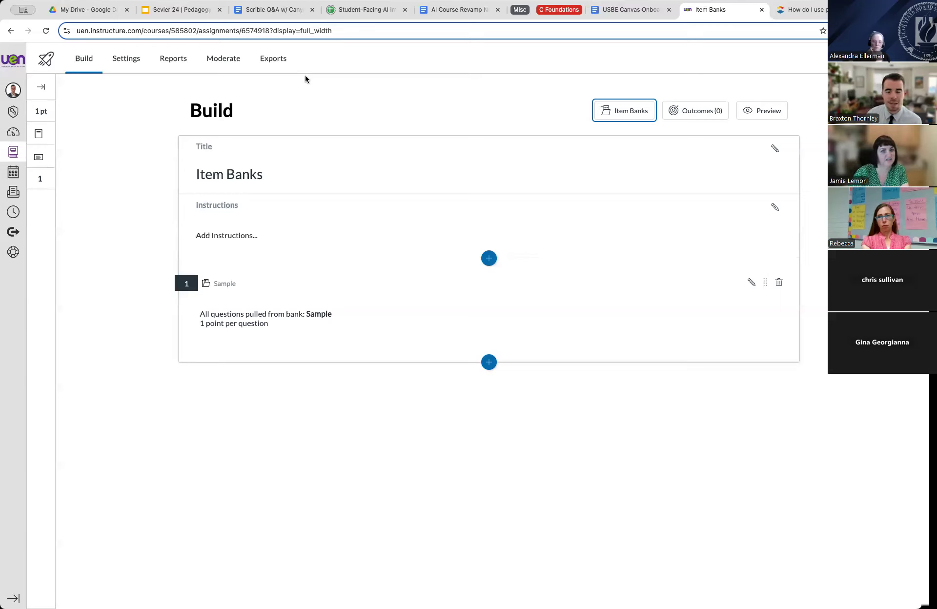
# Give the first listed student a time limit multiplier of 1.5 for all course assessments in the quiz's moderation settings.
pyautogui.click(221, 63)
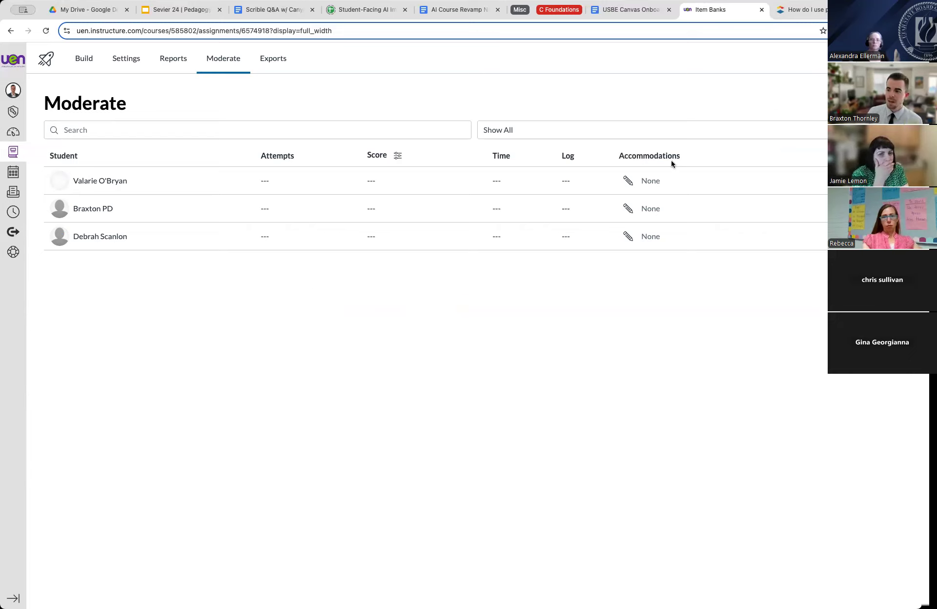
pyautogui.click(627, 183)
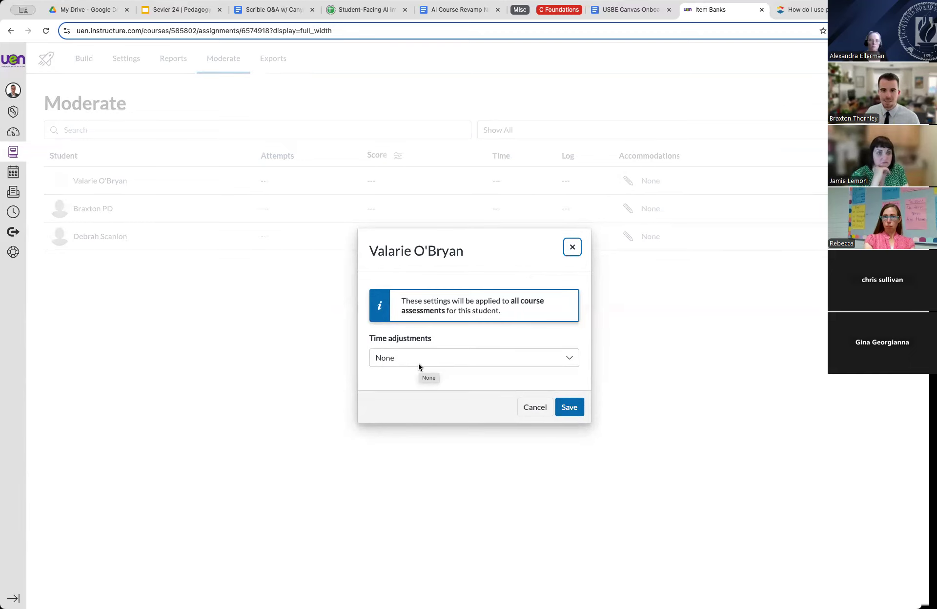
pyautogui.click(419, 364)
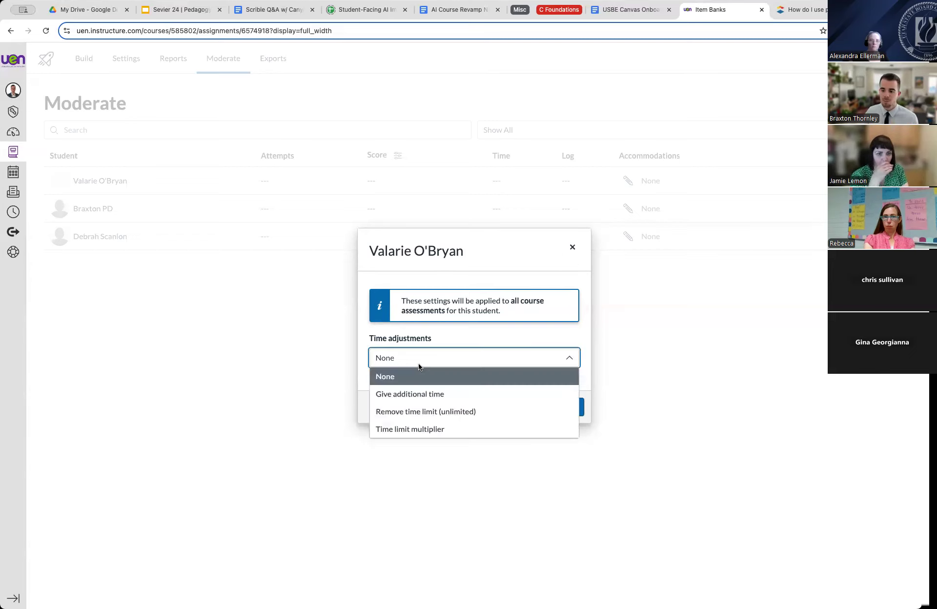
pyautogui.click(415, 431)
pyautogui.moveTo(410, 385); pyautogui.dragTo(371, 382)
pyautogui.write('1.5')
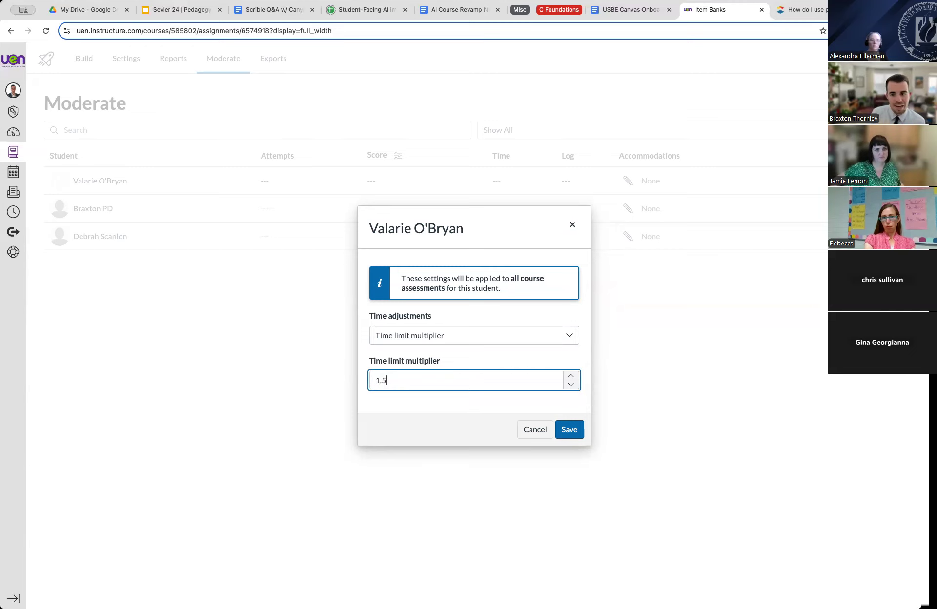
pyautogui.click(578, 436)
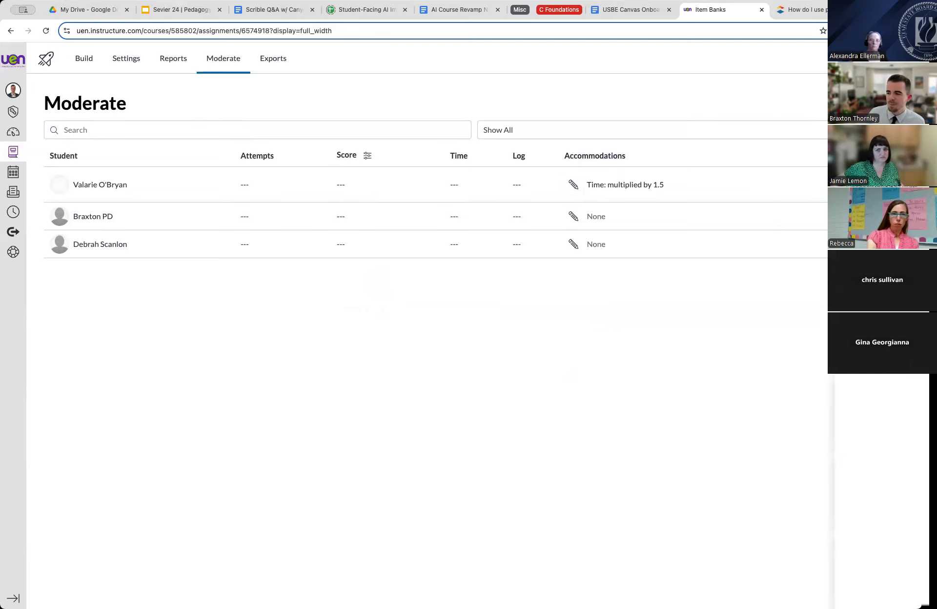
# Give the first listed student 1 additional hour on this quiz only, and close the student's moderation details.
pyautogui.press('Return')
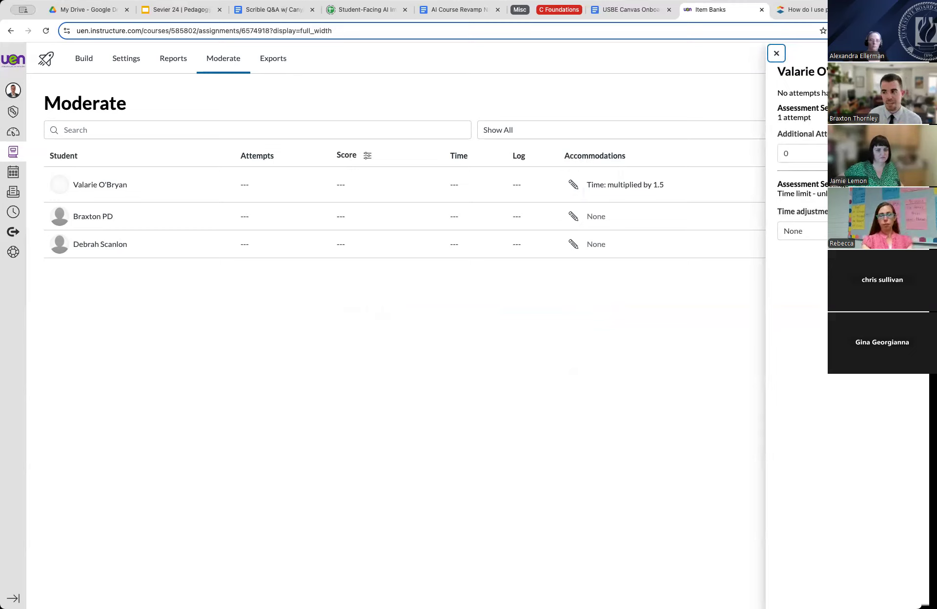
pyautogui.doubleClick(814, 152)
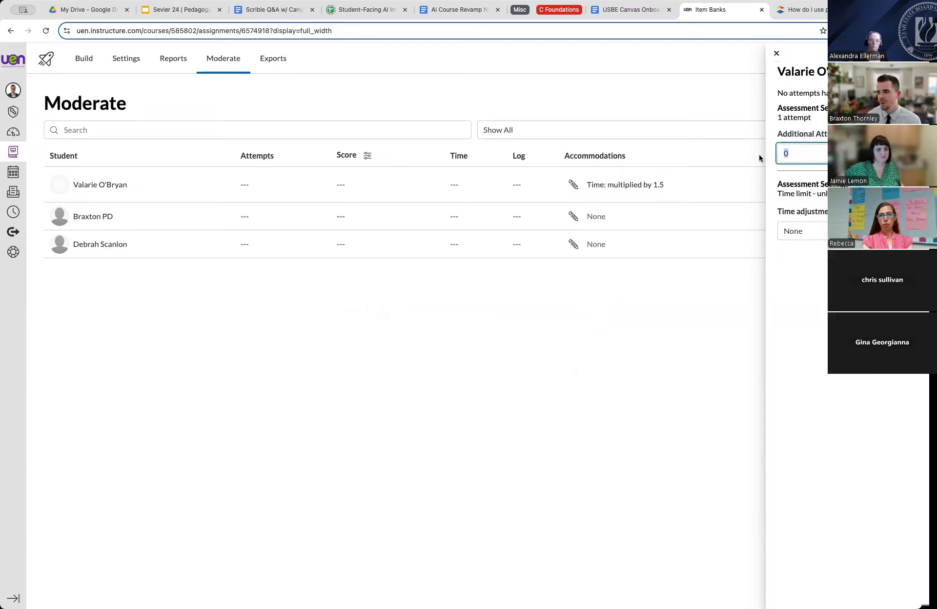
pyautogui.click(813, 230)
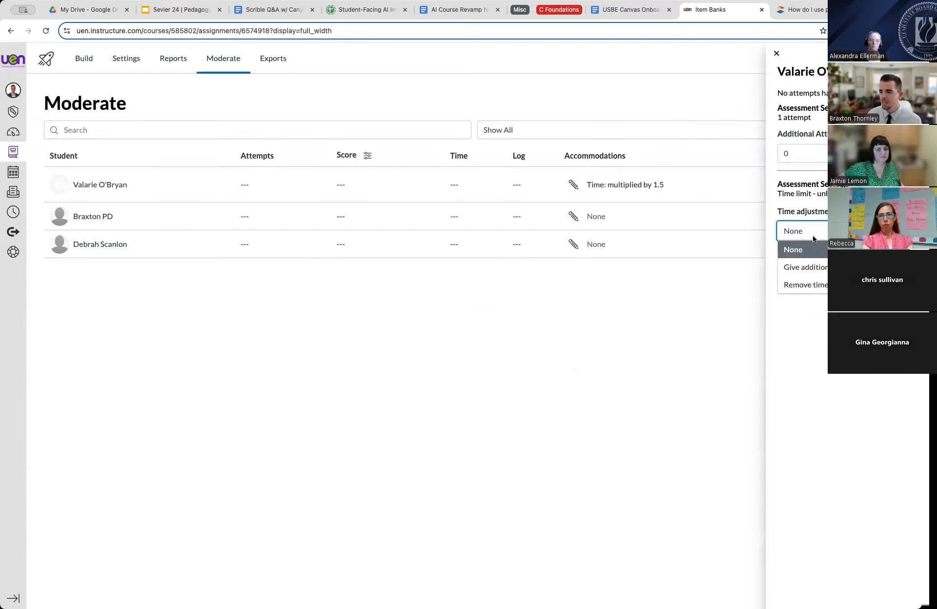
pyautogui.click(811, 267)
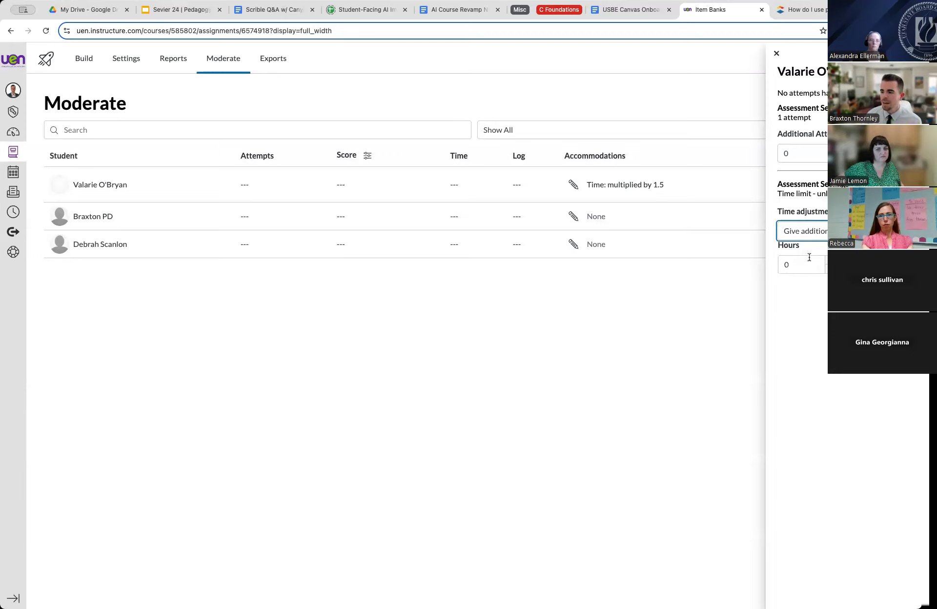
pyautogui.doubleClick(781, 264)
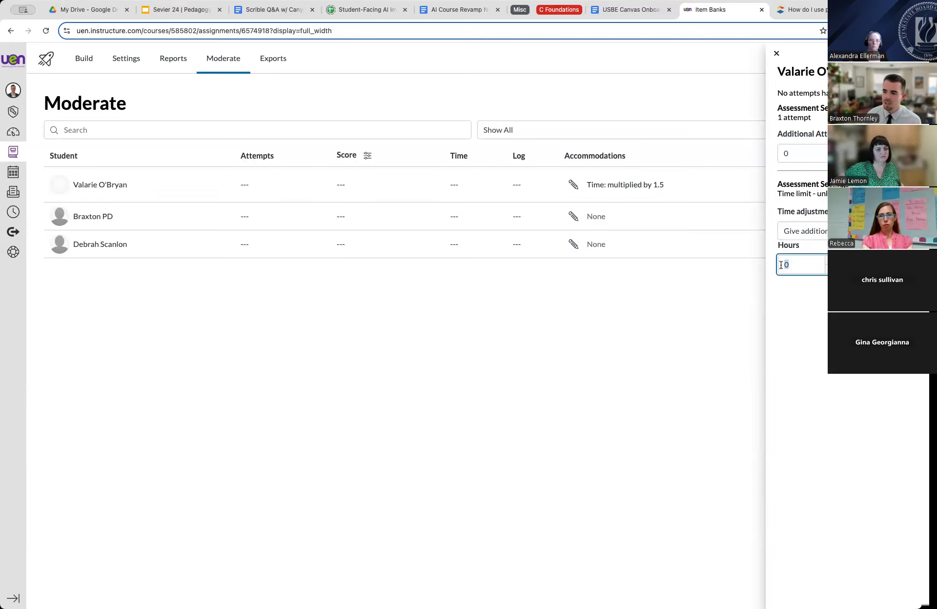
pyautogui.write('1')
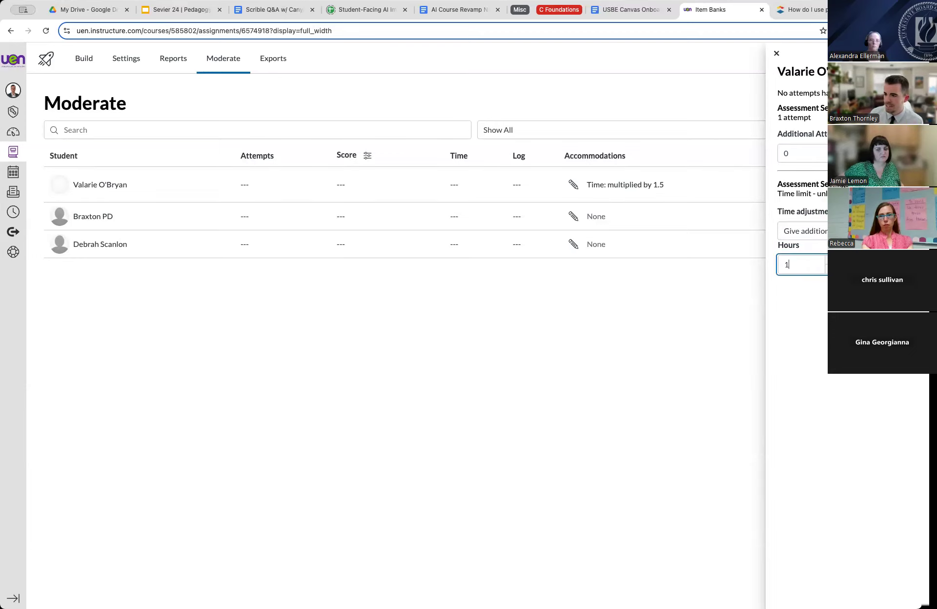
pyautogui.click(777, 348)
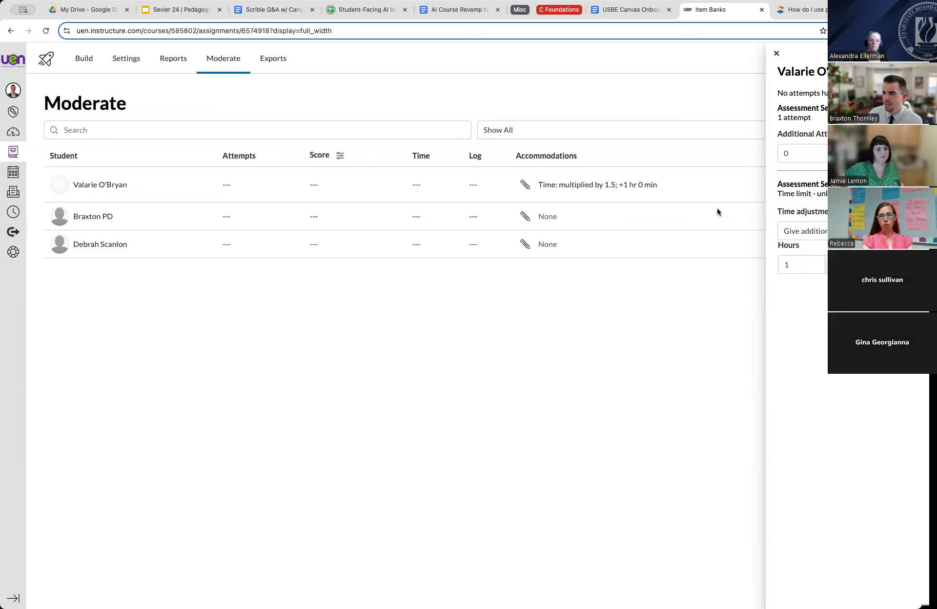
pyautogui.click(776, 55)
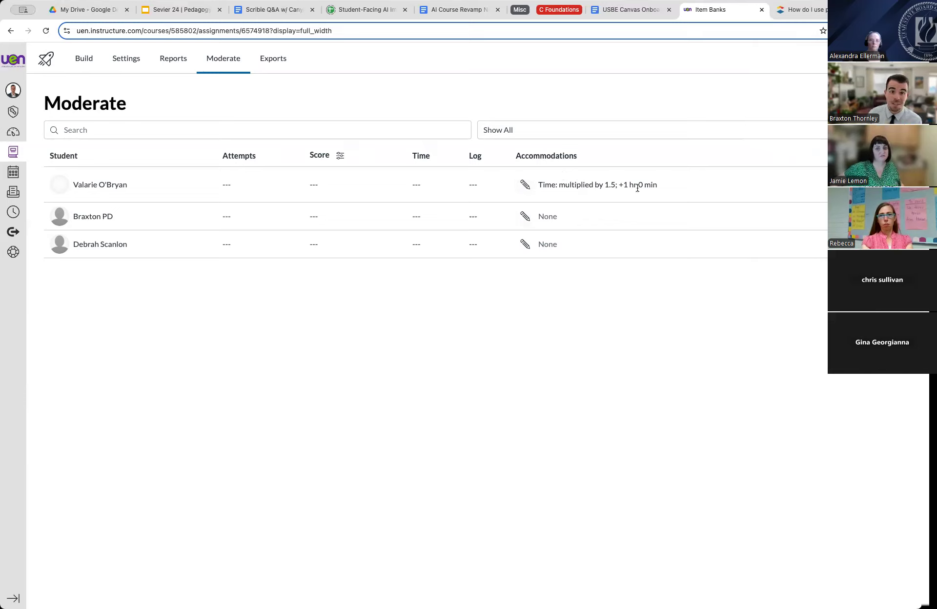
# Set the first listed student's course-wide time adjustment to None and save the accommodation.
pyautogui.click(525, 184)
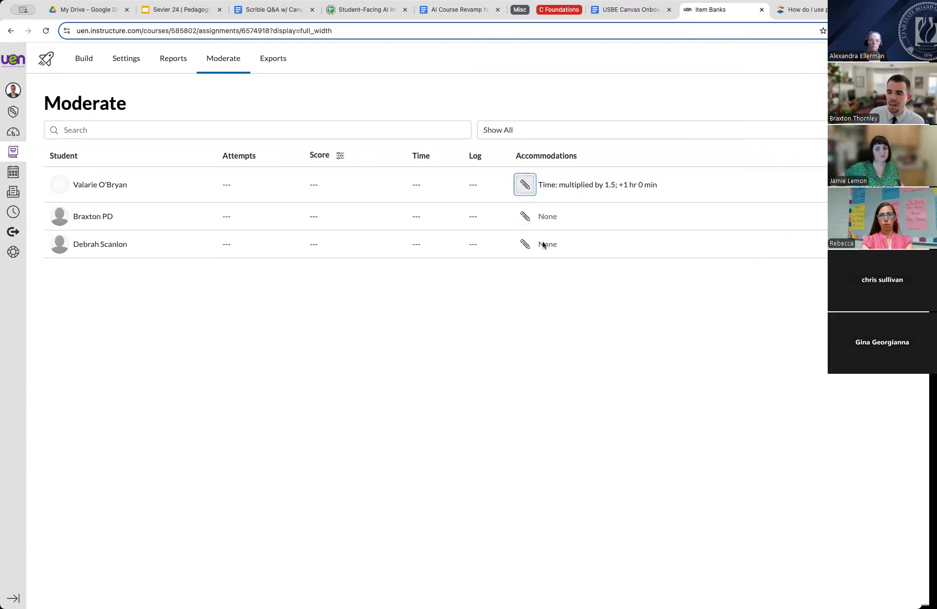
pyautogui.click(437, 377)
pyautogui.press('BackSpace')
pyautogui.click(418, 333)
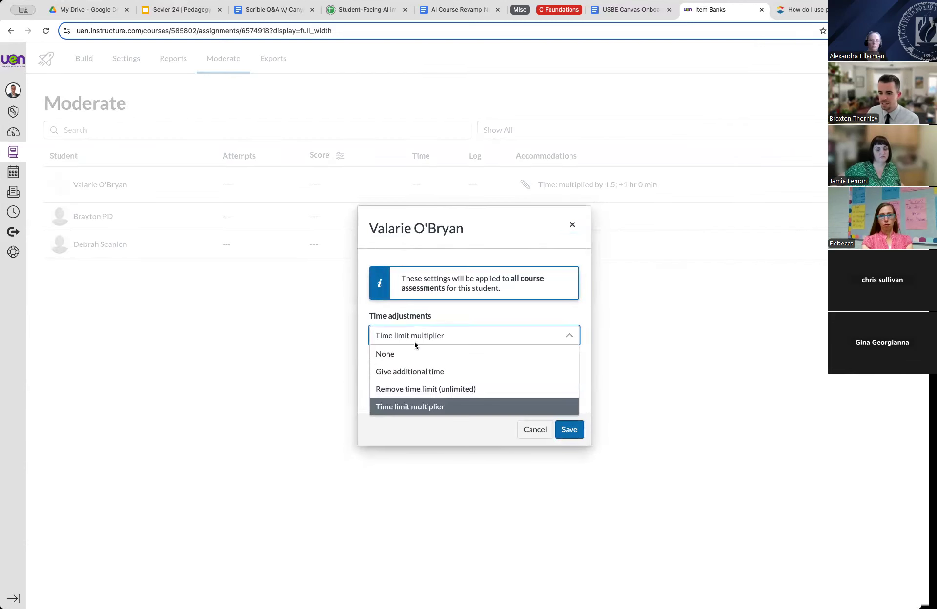
pyautogui.click(408, 356)
pyautogui.click(569, 407)
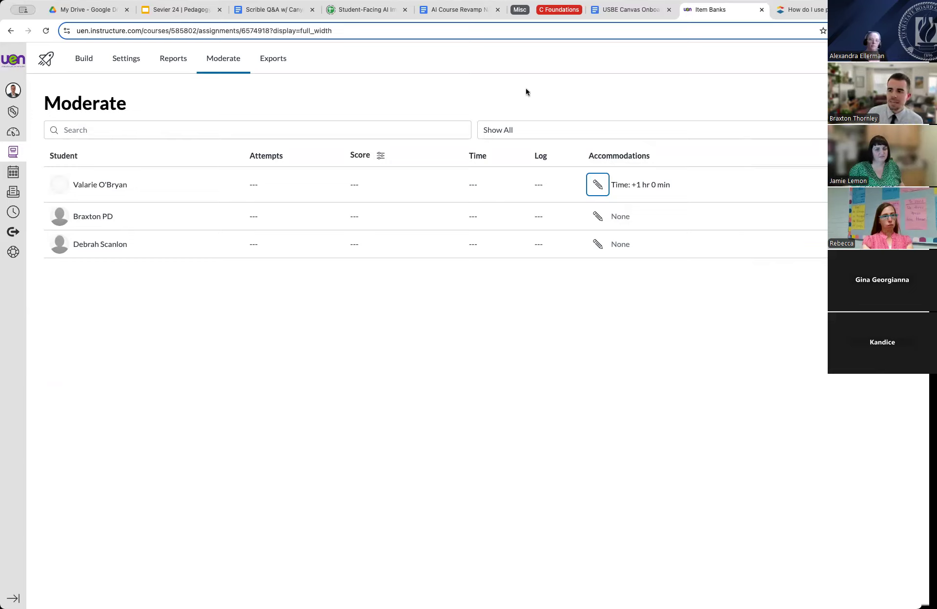
# Switch to the USBE Canvas Onboarding Outline, check the Session 5 agenda item on flexible due dates, and return to Canvas.
pyautogui.click(619, 14)
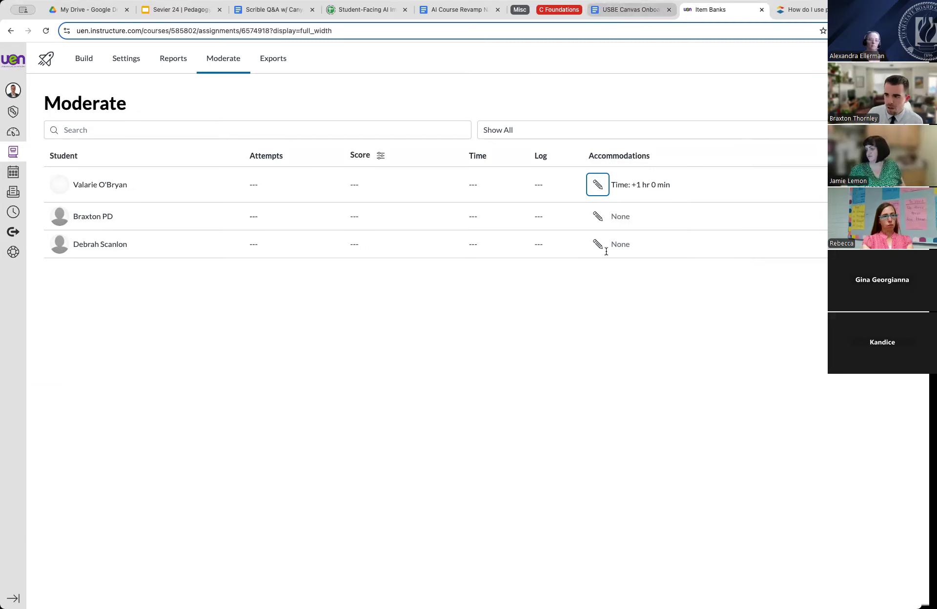
pyautogui.moveTo(414, 349); pyautogui.dragTo(360, 349)
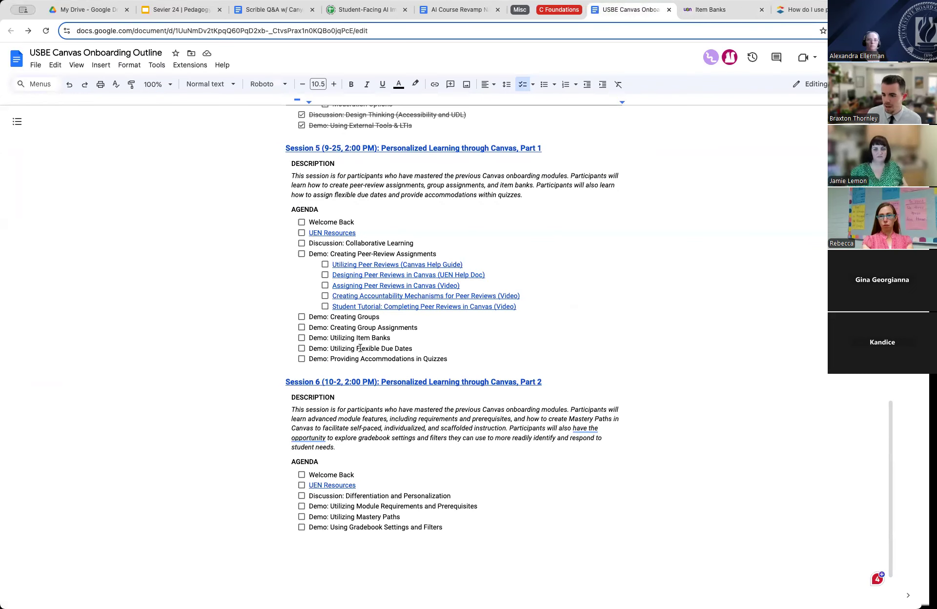
pyautogui.click(700, 15)
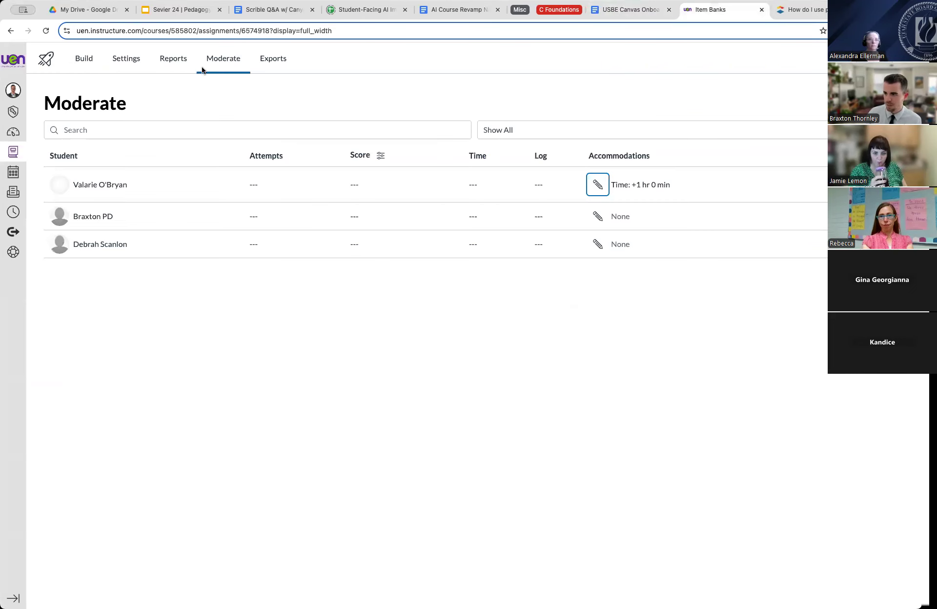
# Exit the quiz and open the Peer Review Assignment in Unit 1 for editing at its Assign Access settings.
pyautogui.click(45, 59)
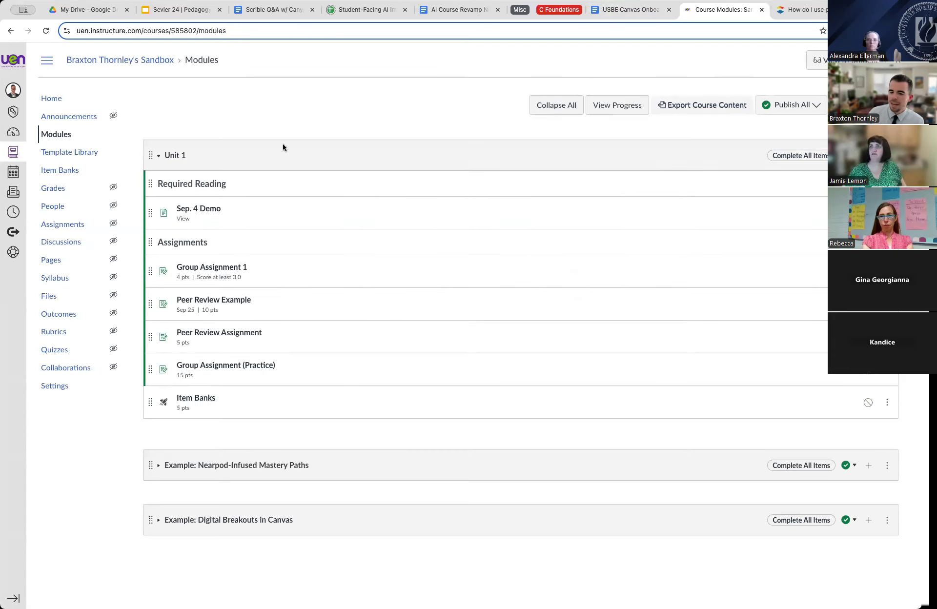
pyautogui.click(215, 334)
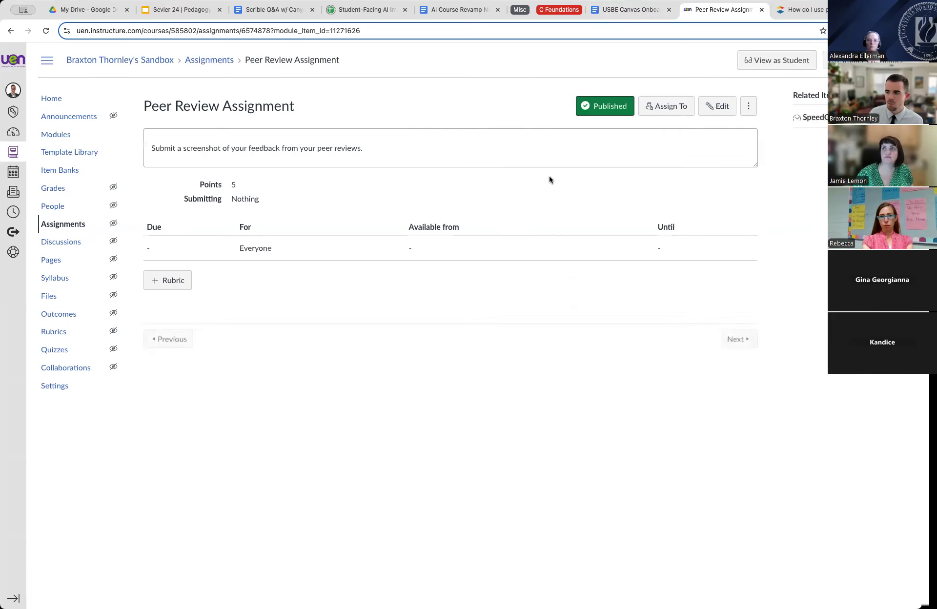
pyautogui.click(717, 108)
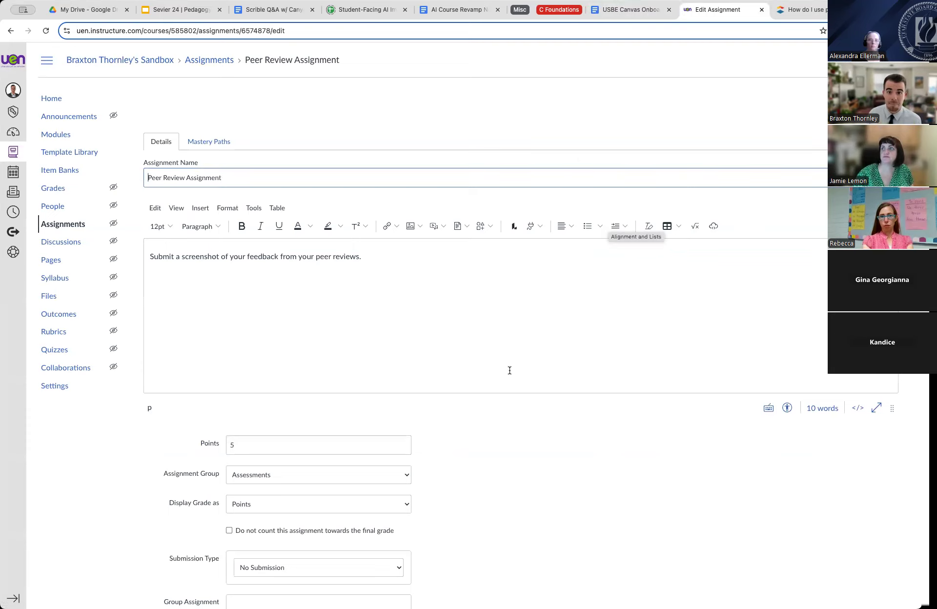
pyautogui.scroll(-10, 510, 381)
pyautogui.scroll(-2, 513, 399)
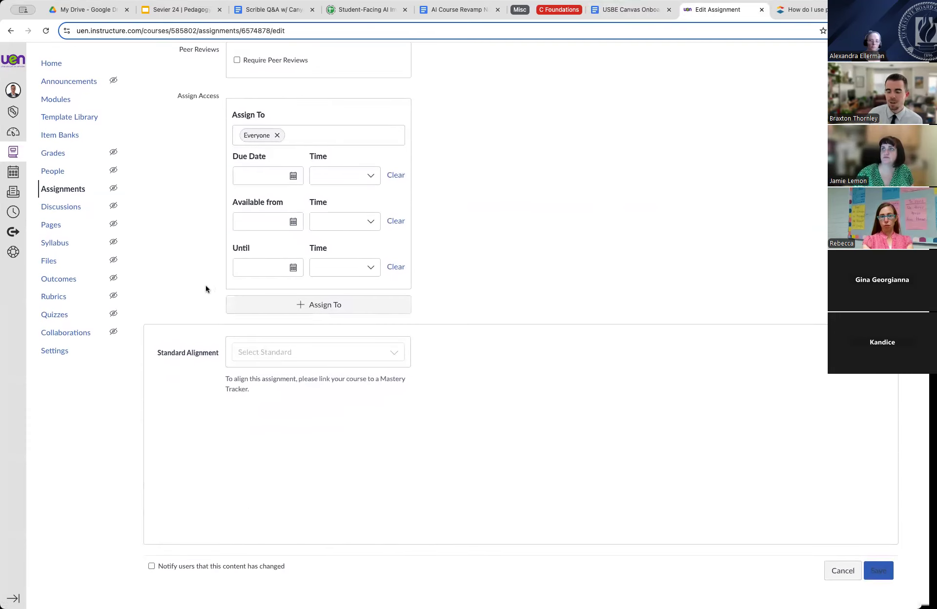
# Replace Everyone with the first student from the quiz roster, and add a separate assignee entry for the third roster student.
pyautogui.click(277, 135)
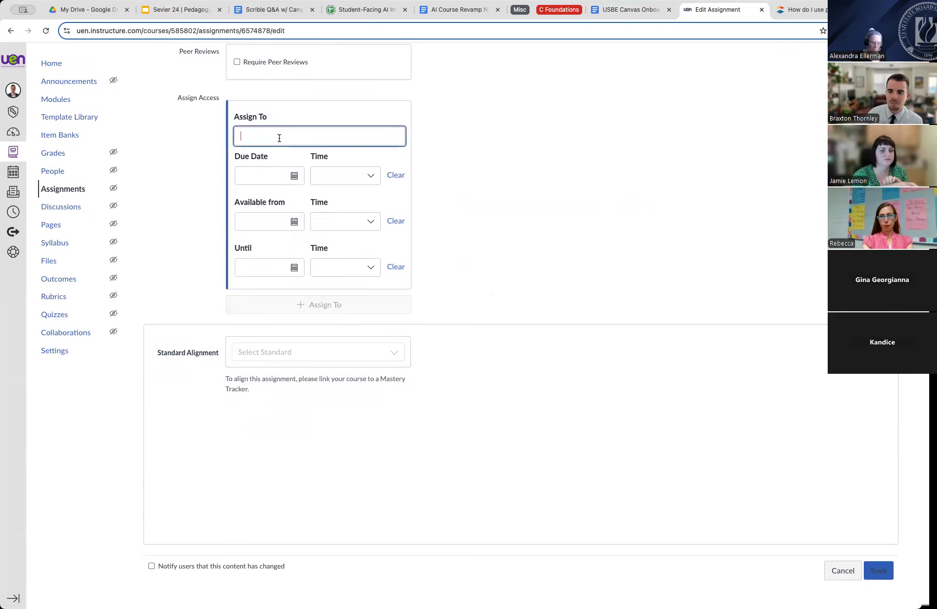
pyautogui.write('va')
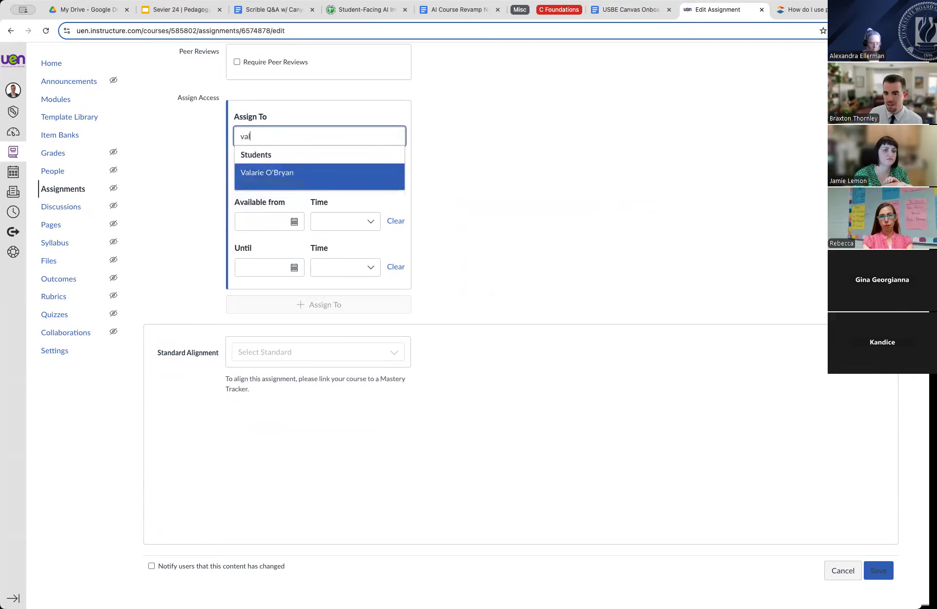
pyautogui.write('l')
pyautogui.click(262, 176)
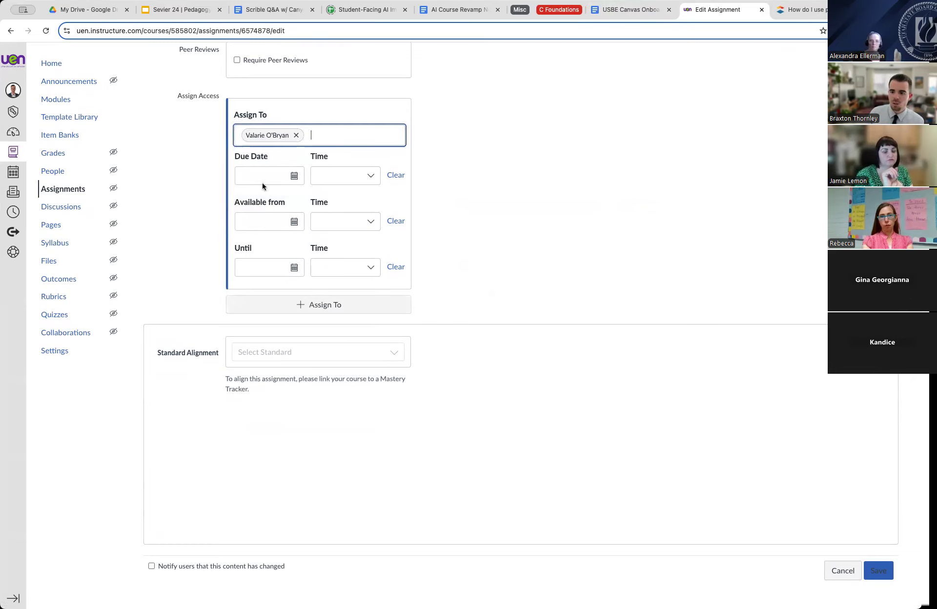
pyautogui.click(333, 307)
pyautogui.click(285, 332)
pyautogui.write('debr')
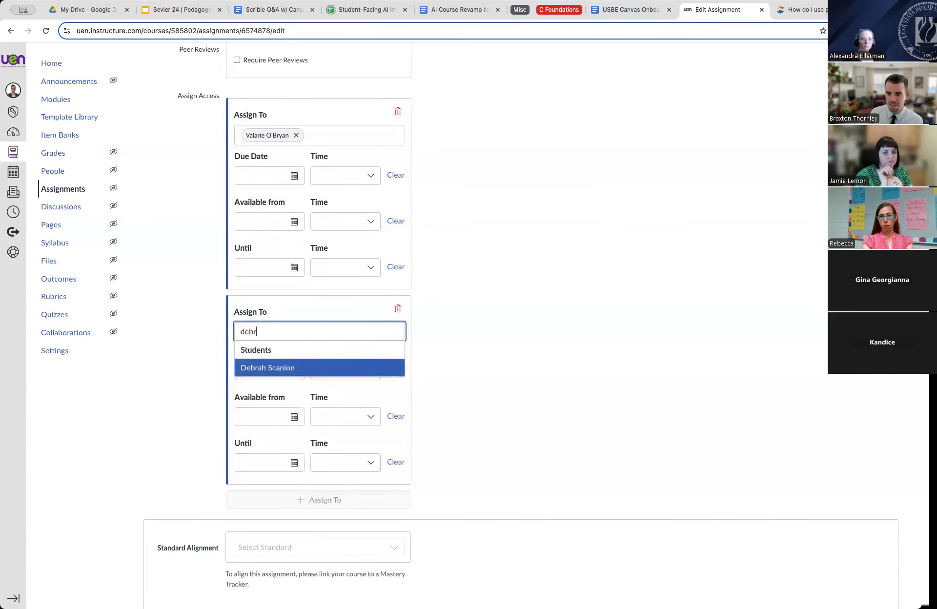
pyautogui.click(268, 367)
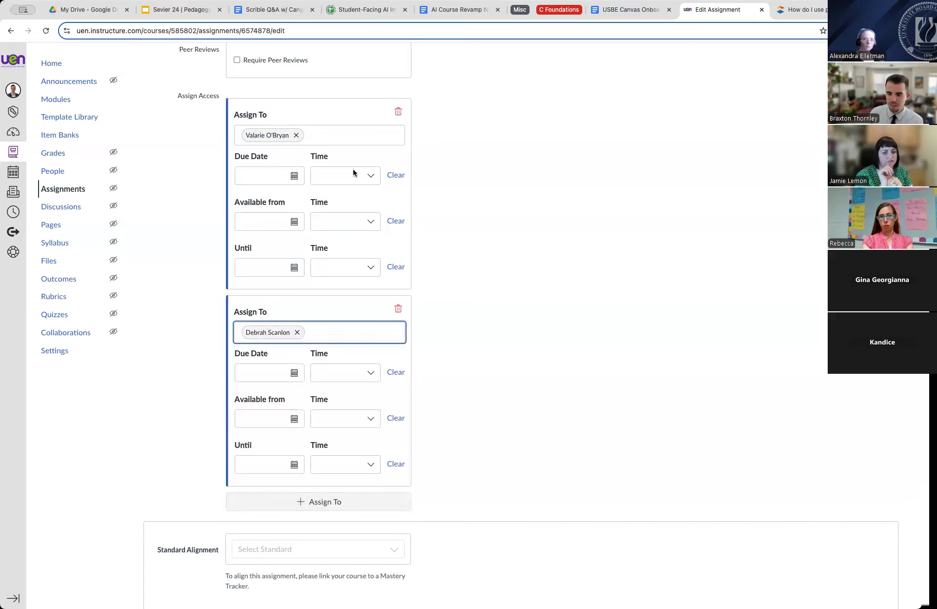
# Set the first student's due date to Sep 27, 2024 and the second assigned student's due date to Oct 10, 2024.
pyautogui.click(293, 176)
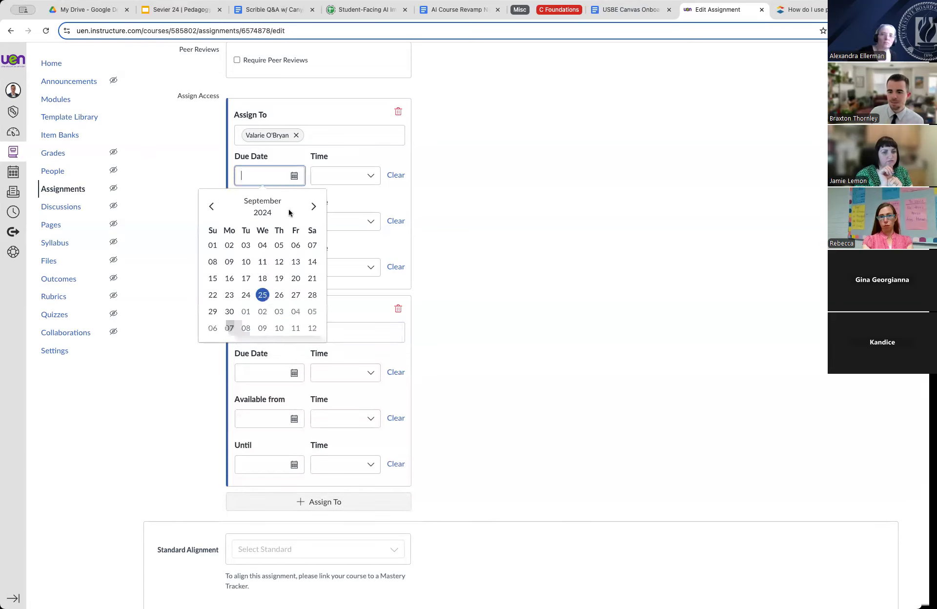
pyautogui.click(296, 295)
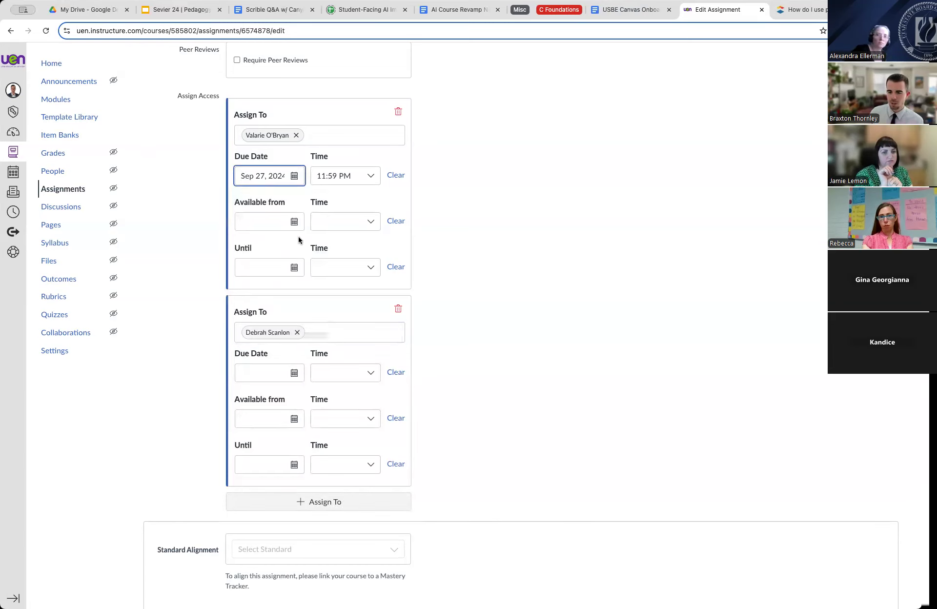
pyautogui.click(294, 373)
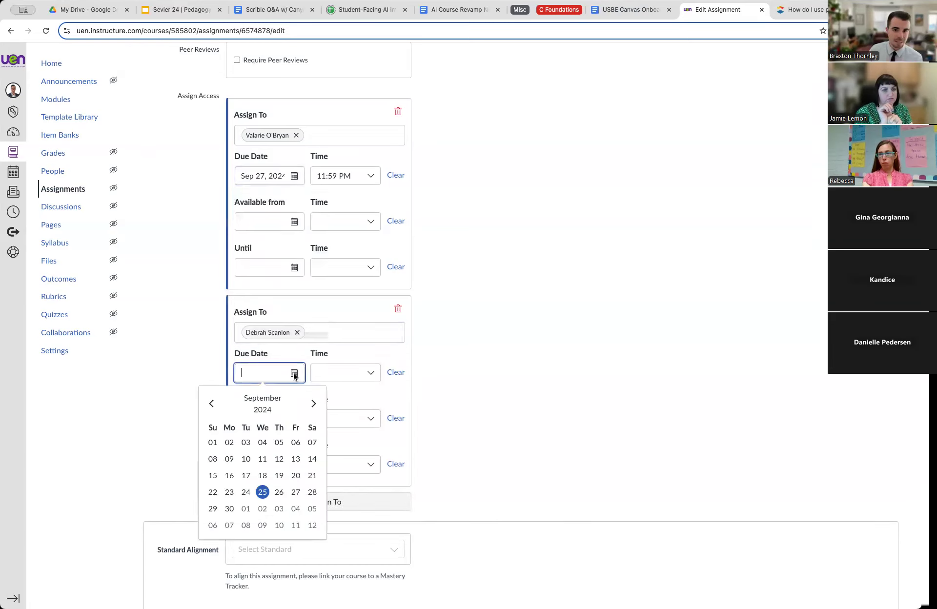
pyautogui.click(279, 526)
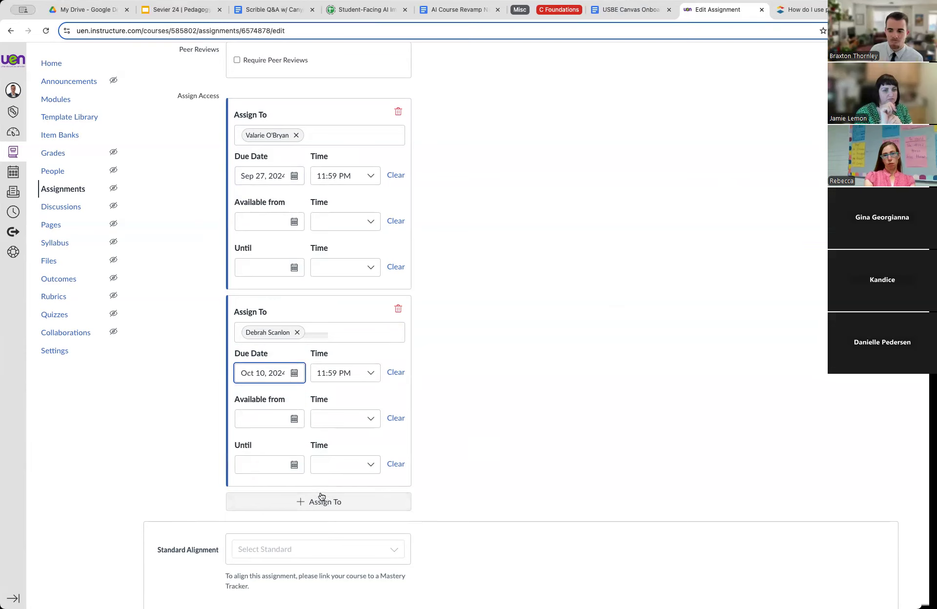
# Add a third assignee entry for Everyone else with a due date of Oct 2, 2024.
pyautogui.click(370, 501)
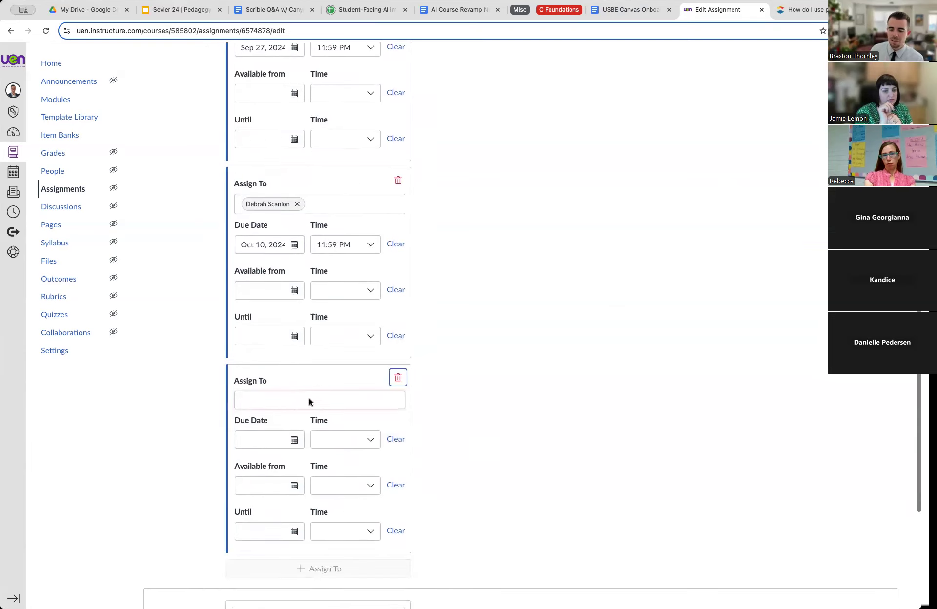
pyautogui.click(280, 367)
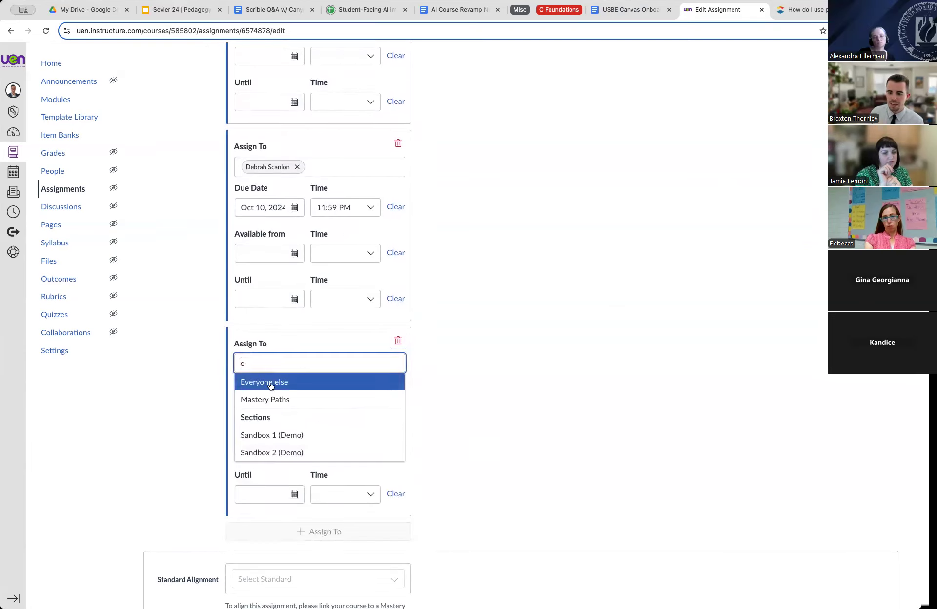
pyautogui.click(272, 383)
pyautogui.click(294, 404)
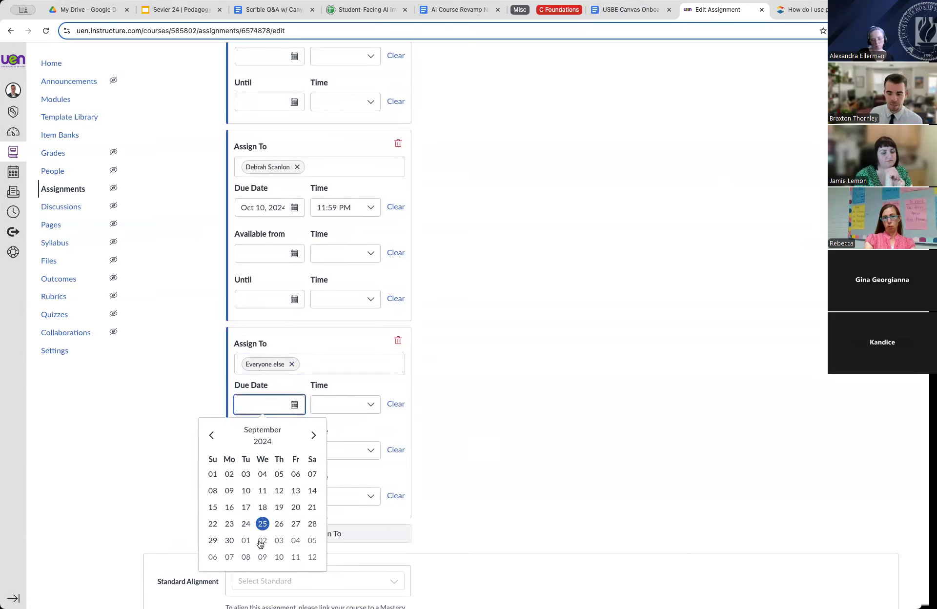
pyautogui.click(263, 540)
pyautogui.click(499, 428)
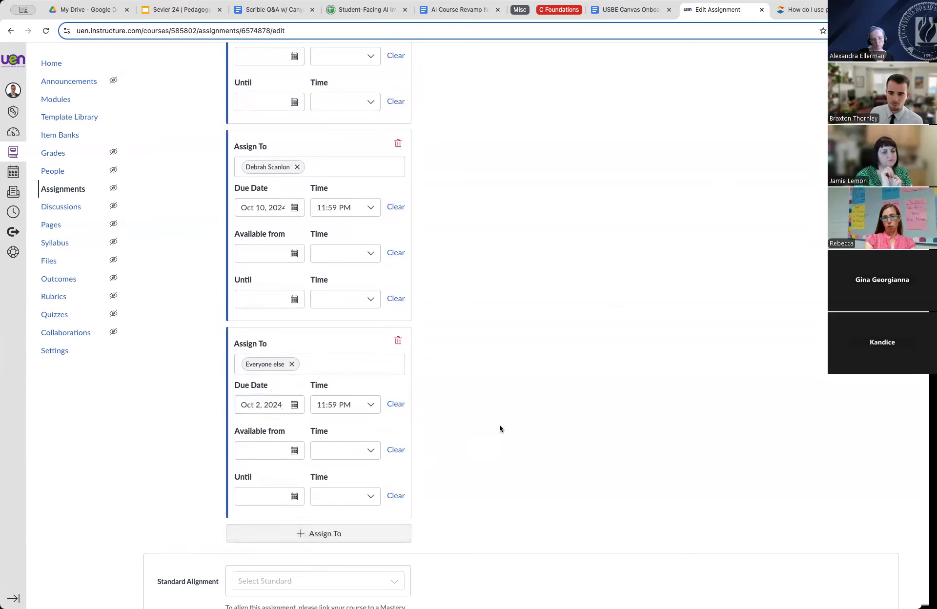
pyautogui.scroll(1, 500, 429)
pyautogui.scroll(4, 500, 428)
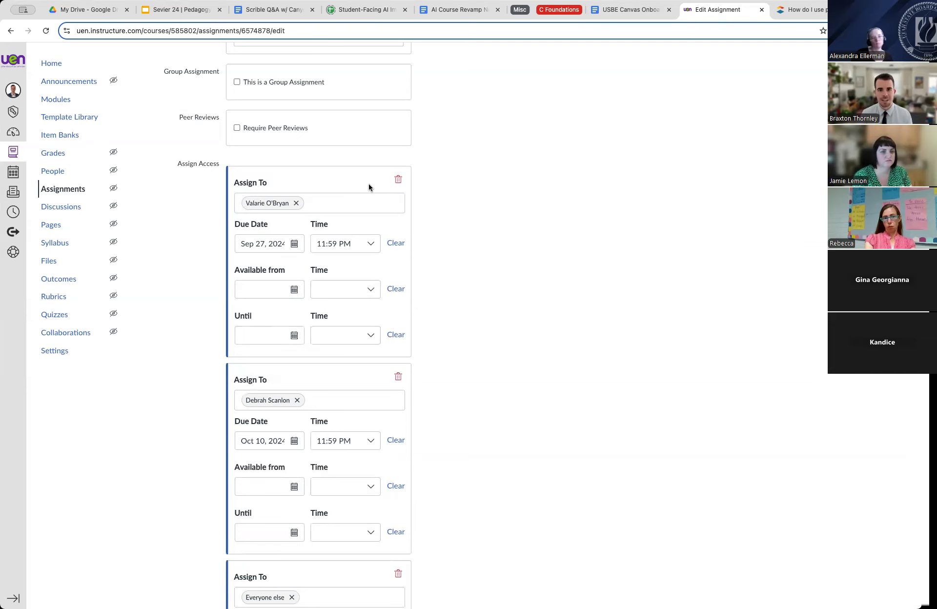
# Switch to the onboarding outline and review the Session 5 agenda items on flexible due dates, peer-review assignments and creating groups.
pyautogui.click(627, 9)
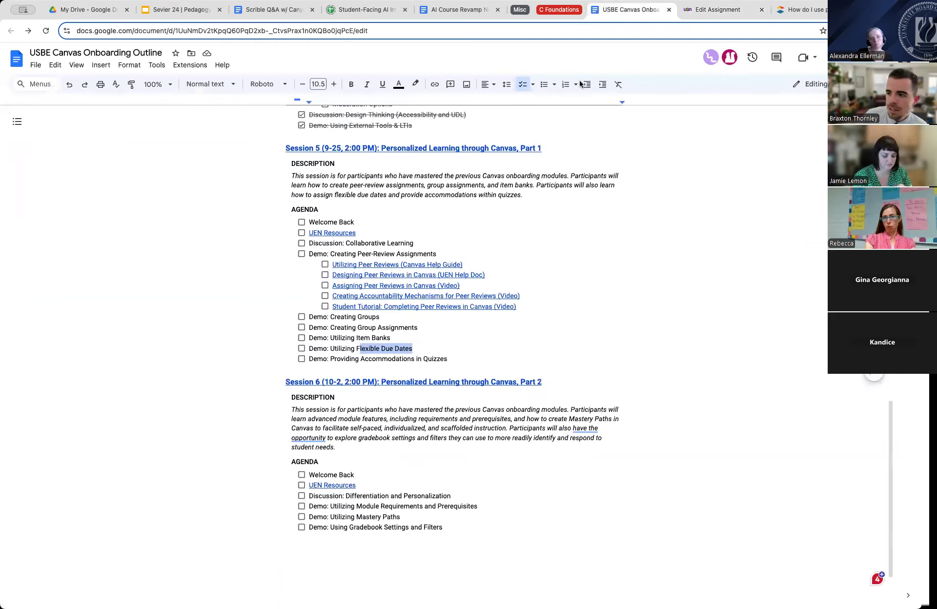
pyautogui.click(445, 346)
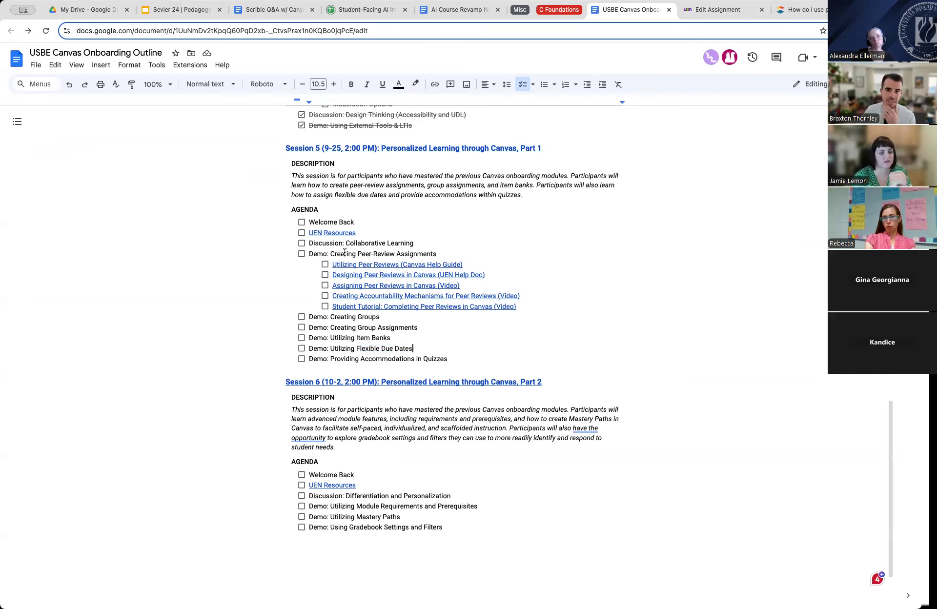
pyautogui.moveTo(330, 254); pyautogui.dragTo(439, 252)
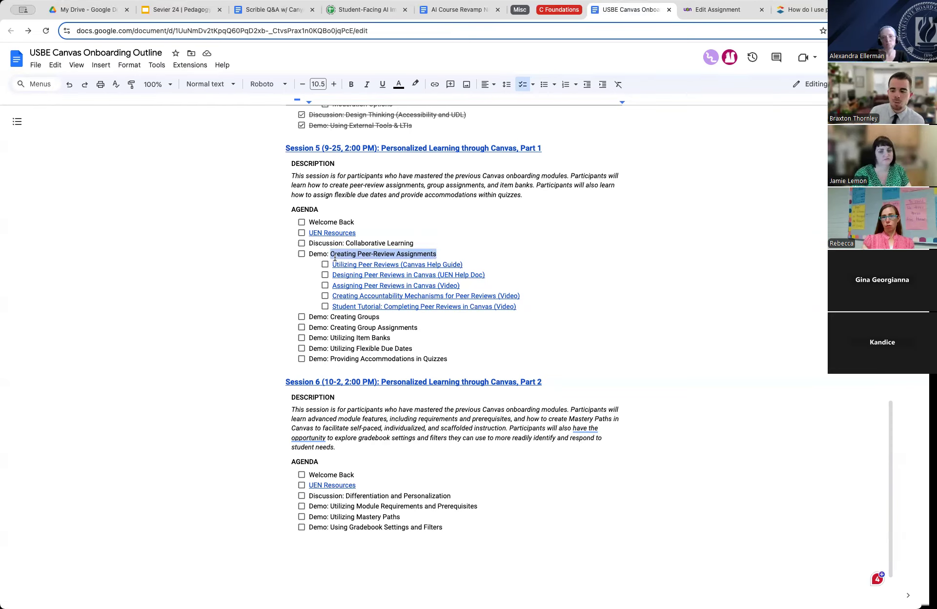
pyautogui.moveTo(331, 255); pyautogui.dragTo(437, 254)
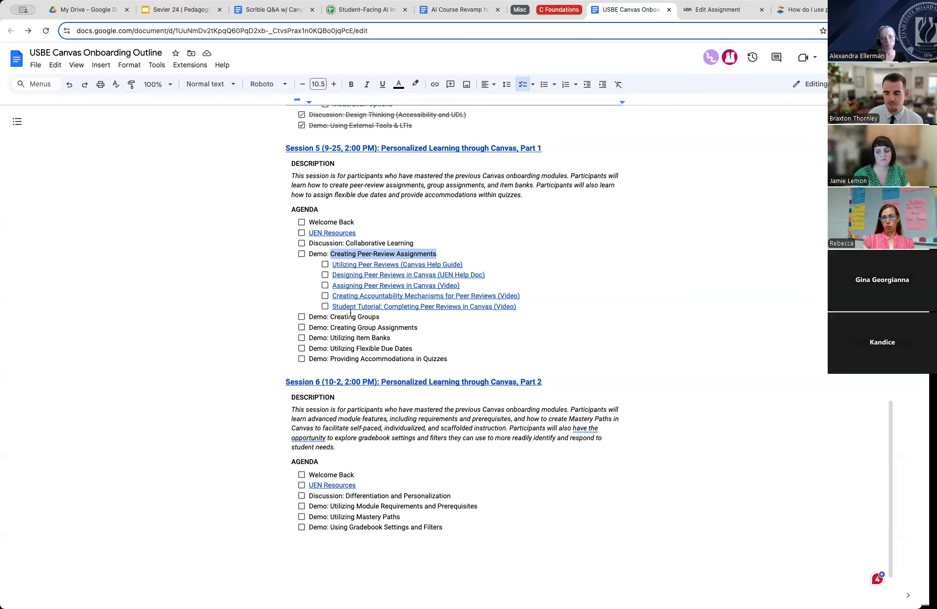
pyautogui.moveTo(309, 317); pyautogui.dragTo(401, 320)
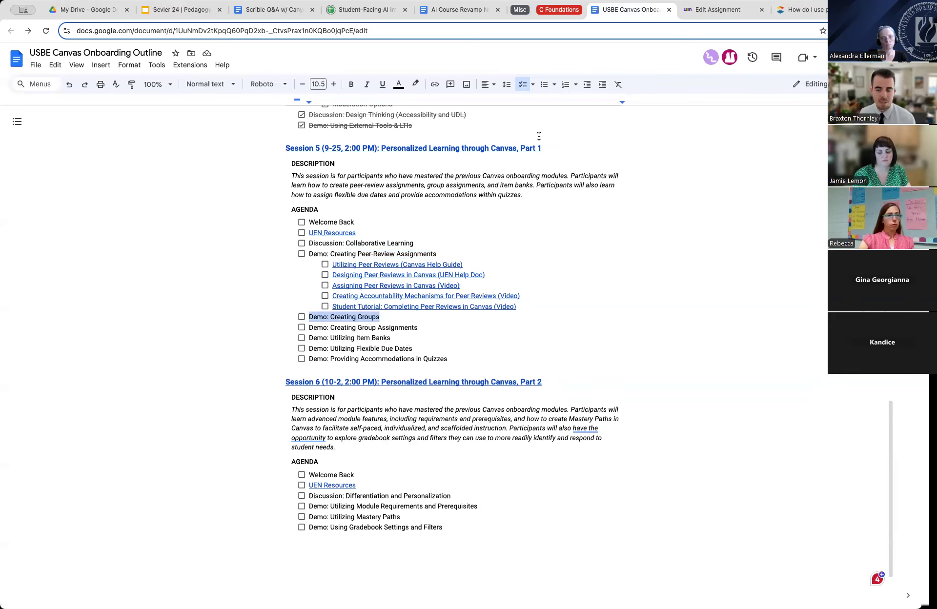
# Return to Canvas and save the Peer Review Assignment with its differentiated due dates.
pyautogui.click(718, 10)
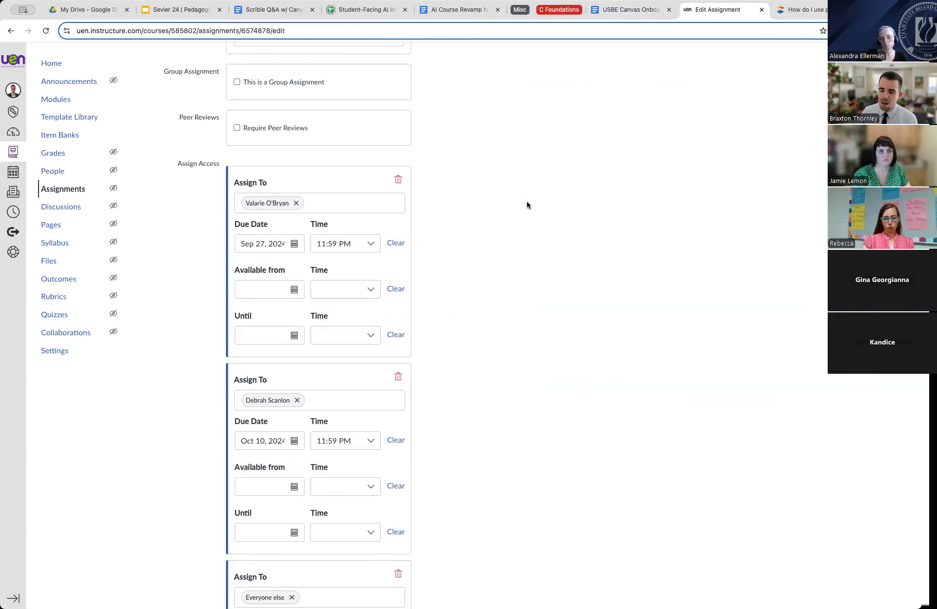
pyautogui.scroll(-10, 763, 469)
pyautogui.click(874, 569)
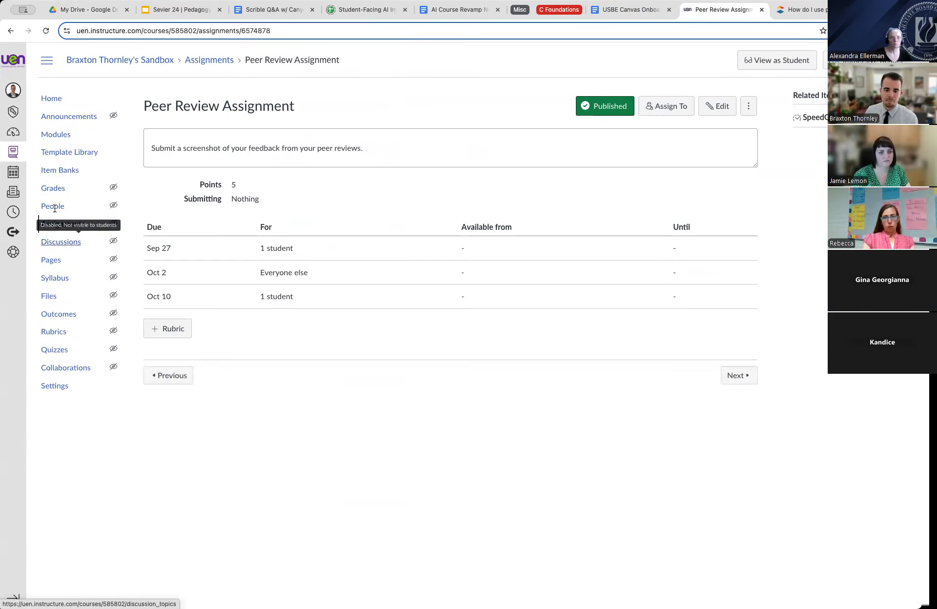
# View the groups in the course's Differentiation group set.
pyautogui.click(53, 207)
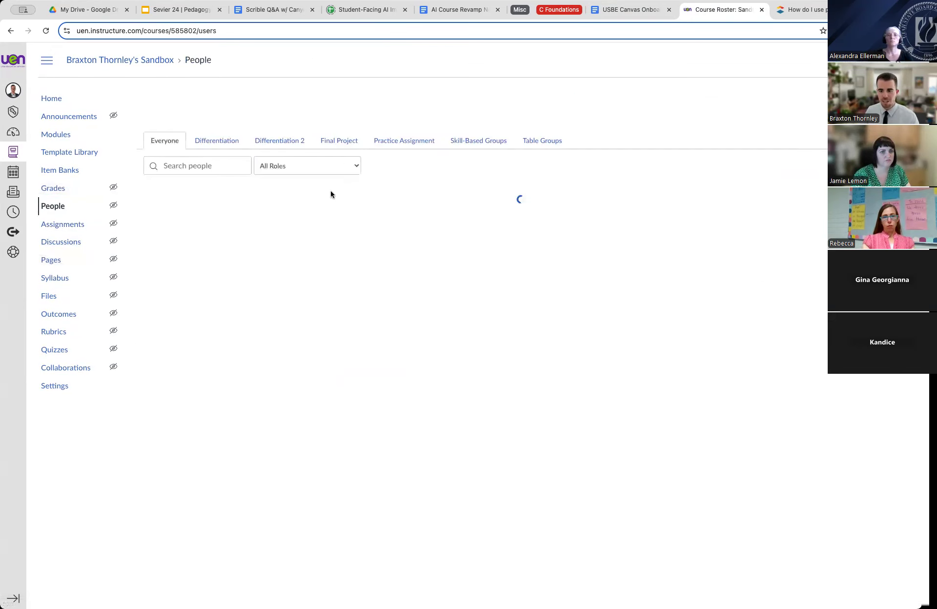
pyautogui.click(229, 144)
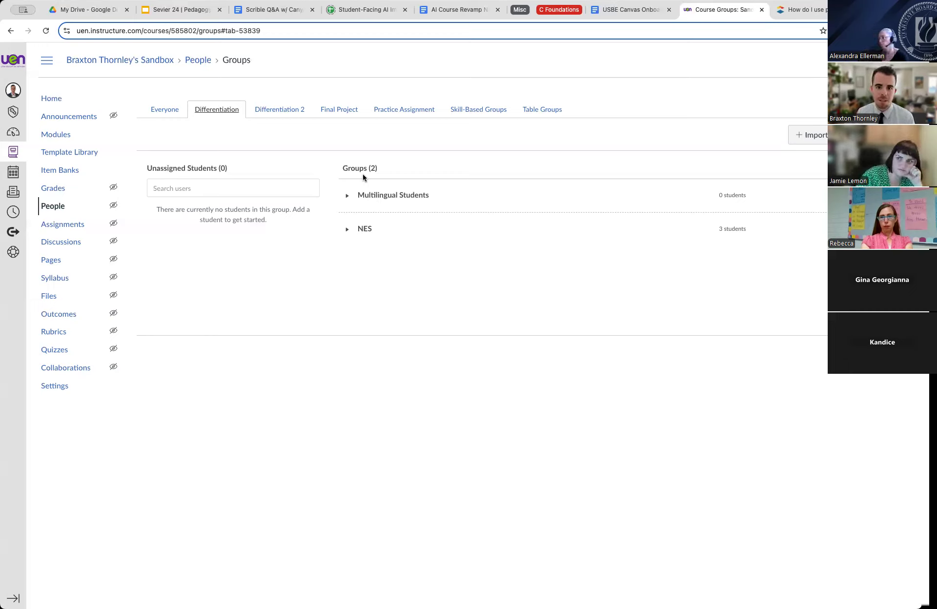
# Switch to the onboarding outline and review the Session 5 agenda items on item banks, flexible due dates and quiz accommodations.
pyautogui.click(626, 16)
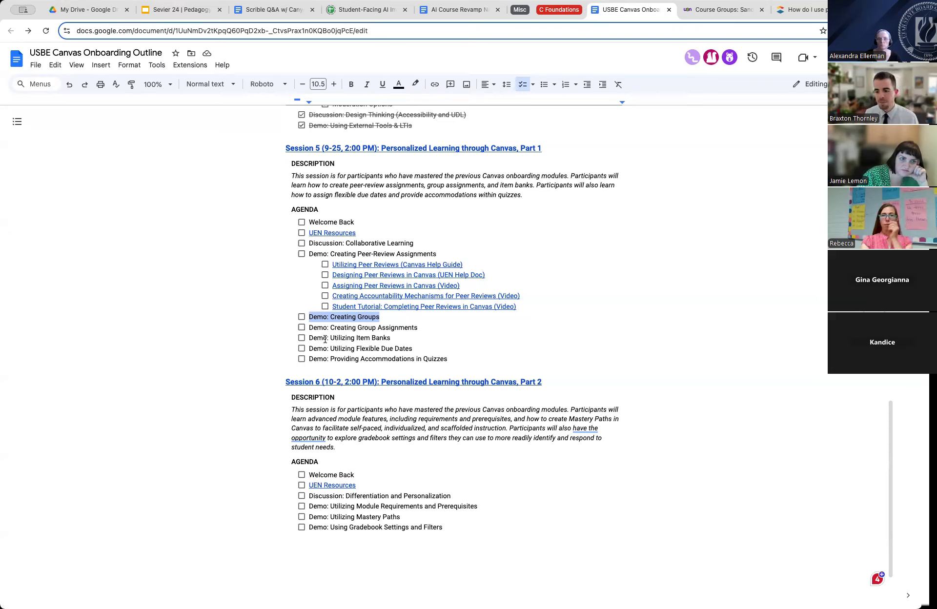
pyautogui.tripleClick(379, 338)
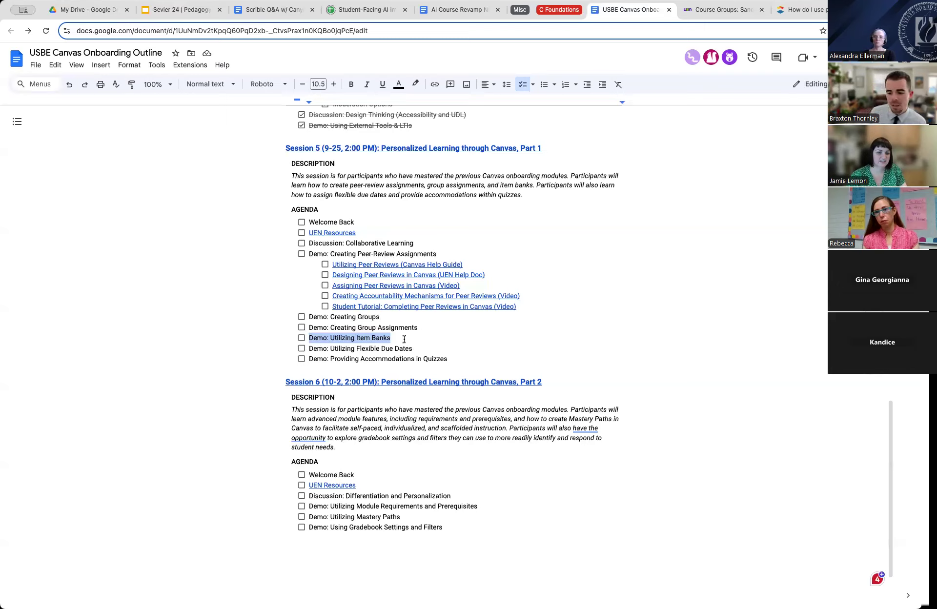
pyautogui.click(400, 339)
pyautogui.click(327, 338)
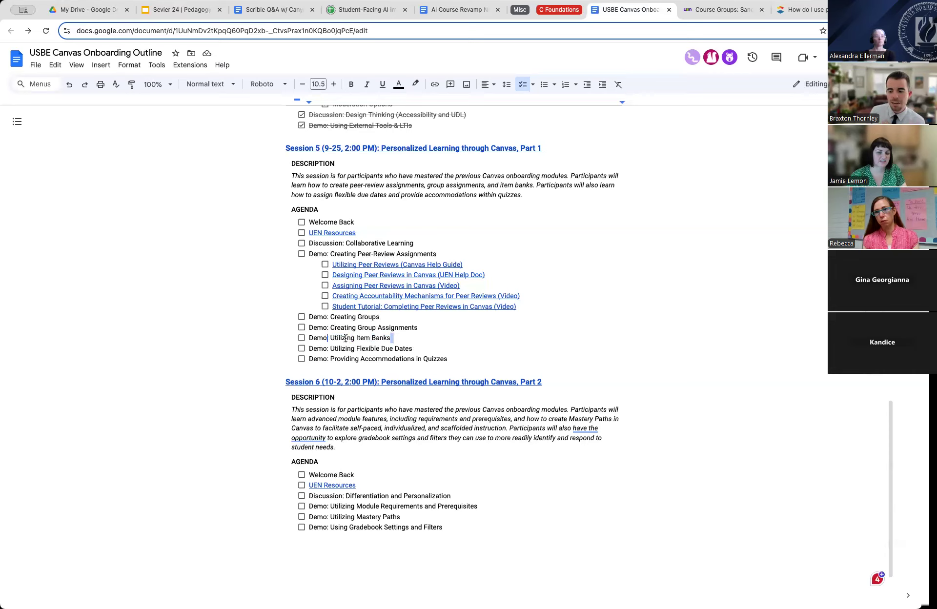
pyautogui.press('Return')
pyautogui.hotkey('ctrl', 'z')
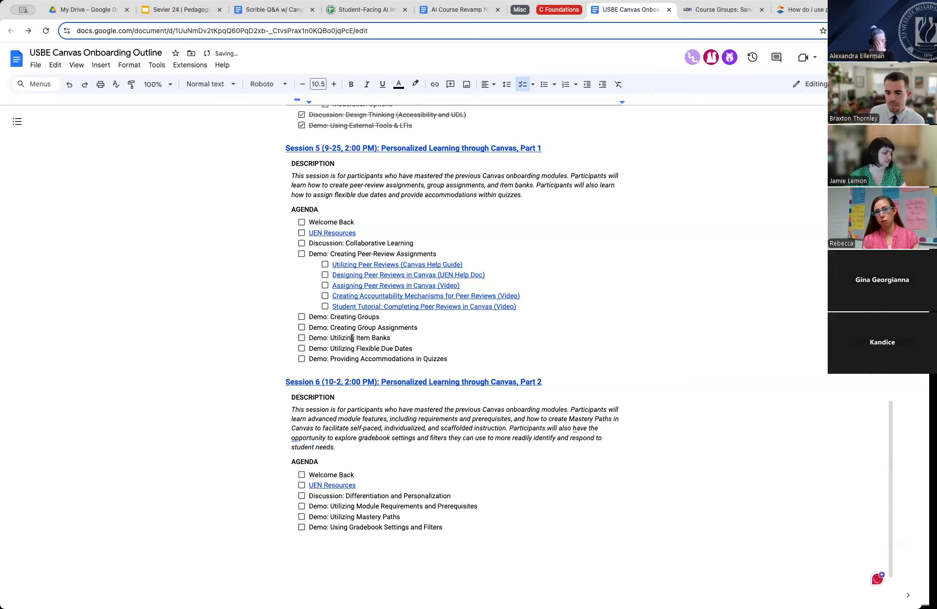
pyautogui.tripleClick(352, 337)
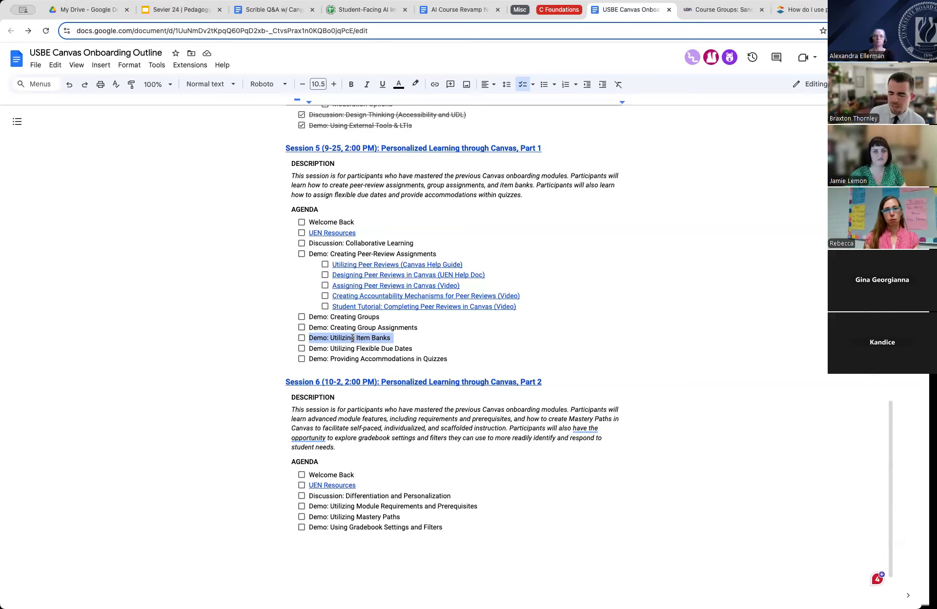
pyautogui.moveTo(454, 359); pyautogui.dragTo(313, 349)
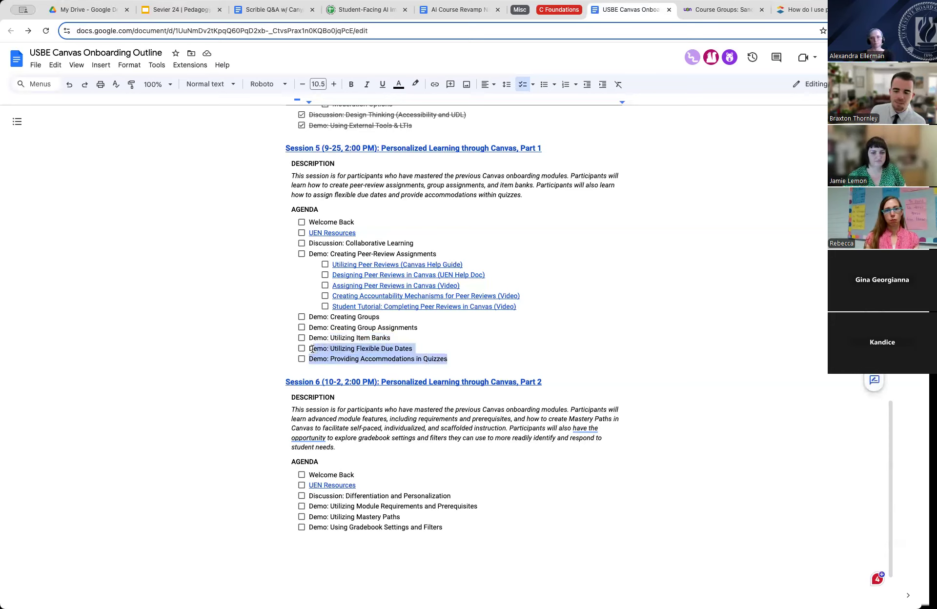